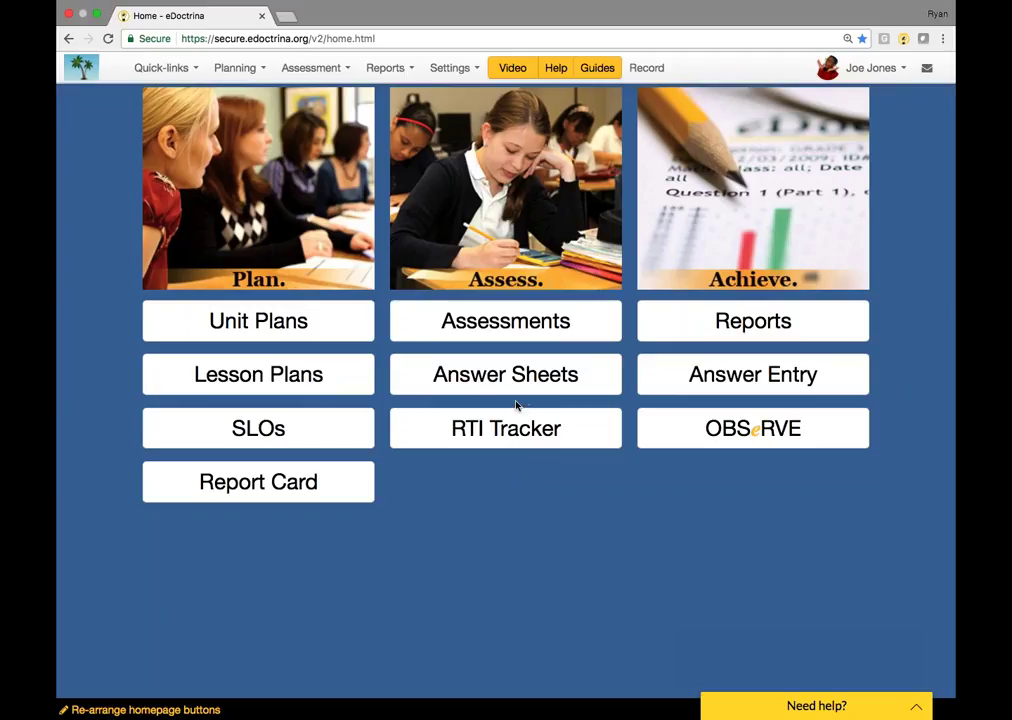
Step: Open the Teacher Dashboard
left_click(764, 381)
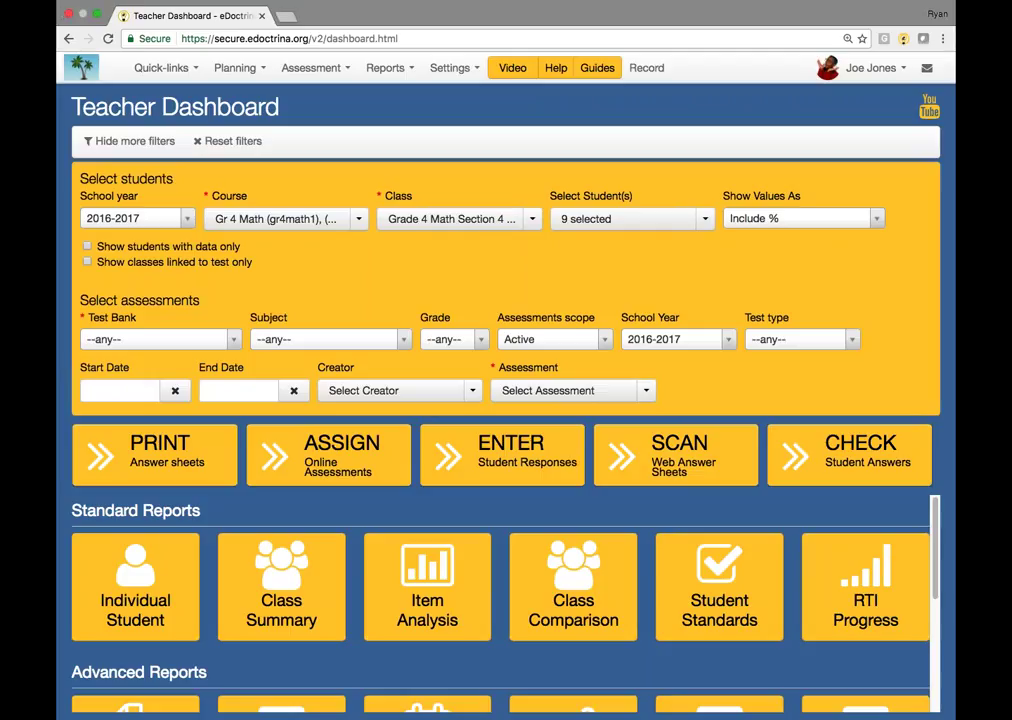
left_click(194, 71)
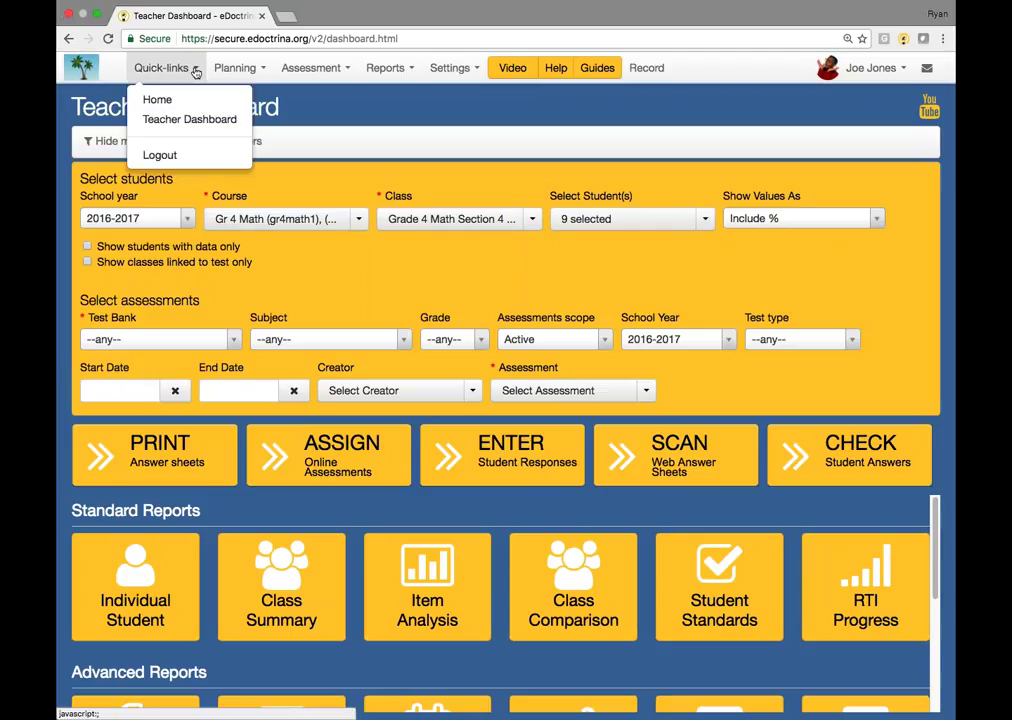
left_click(197, 124)
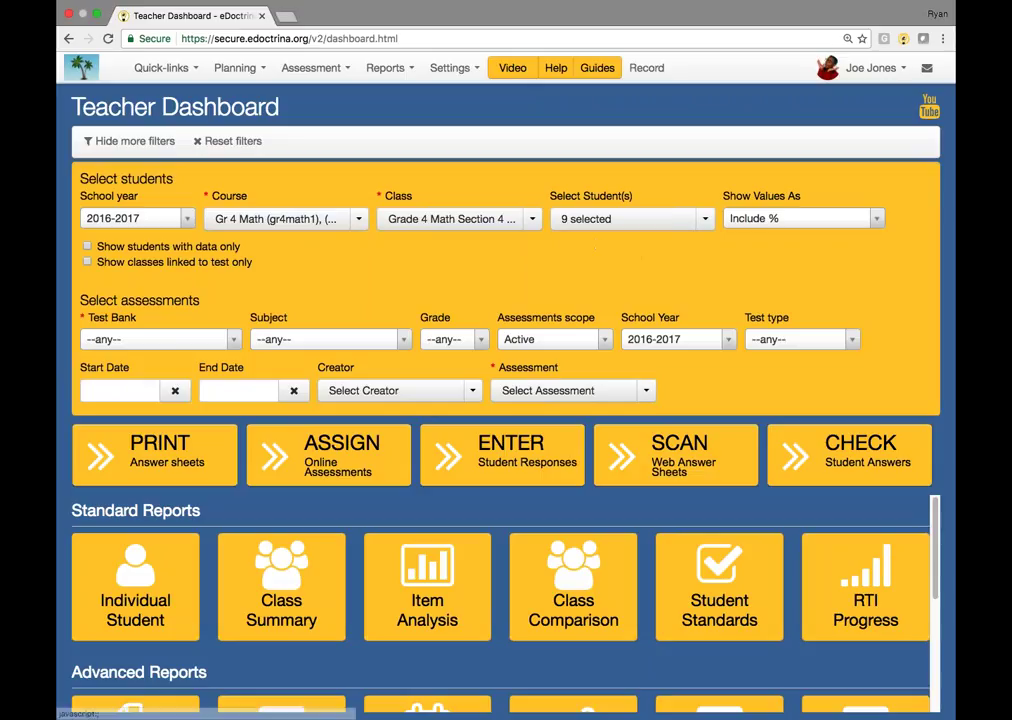
Step: Examine the current course, class and student selections in the student filters
left_click(357, 220)
left_click(334, 187)
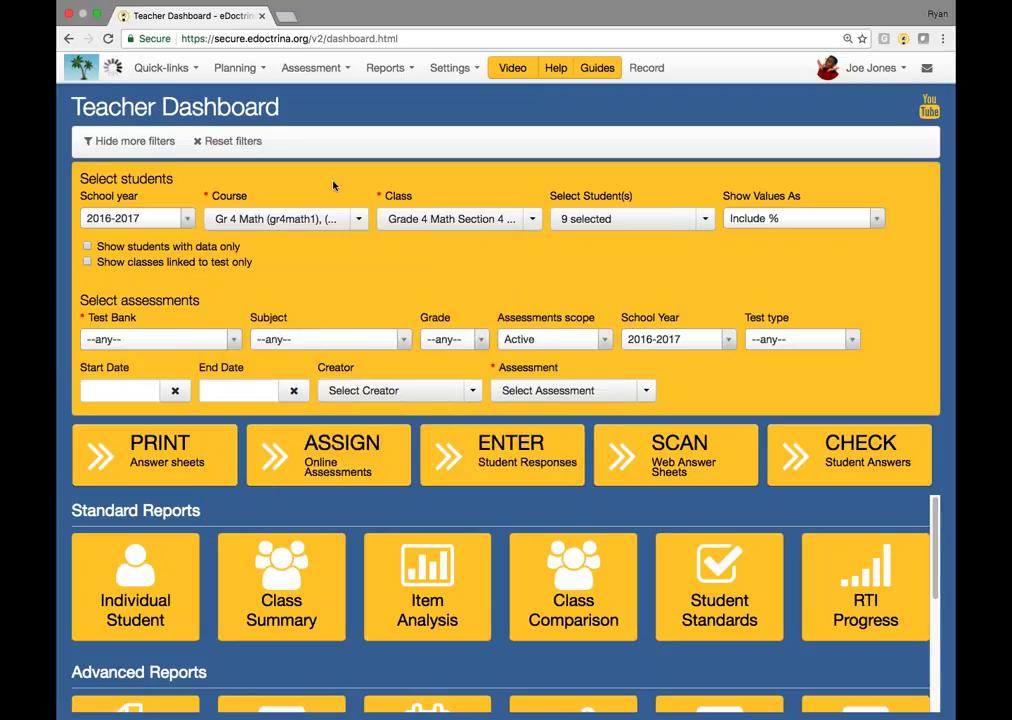
left_click(532, 219)
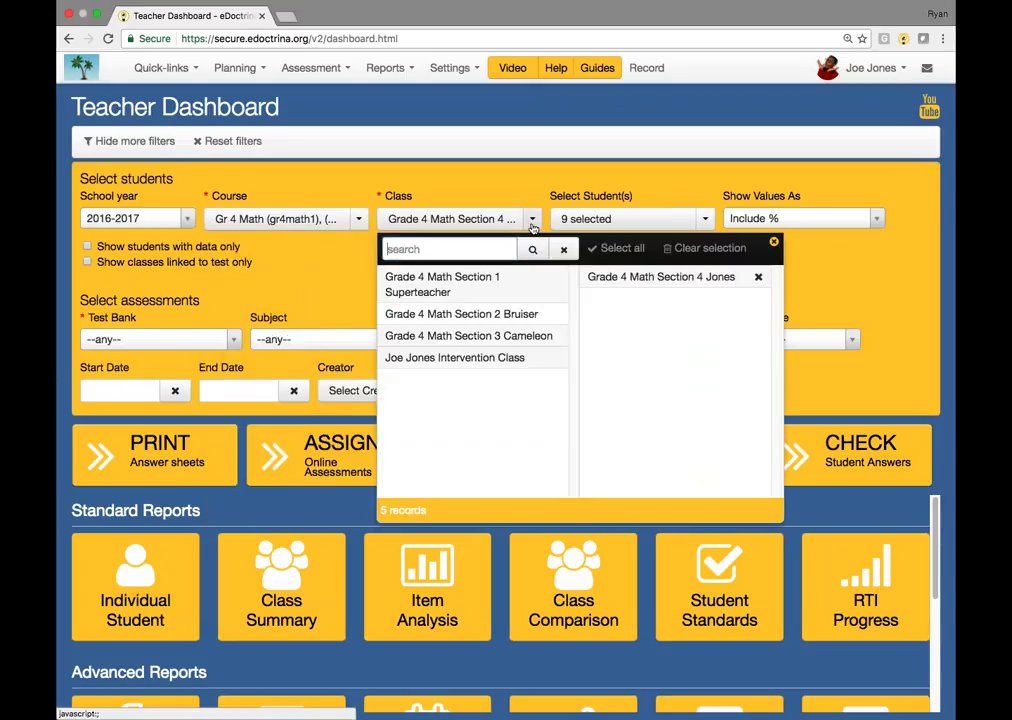
left_click(495, 183)
left_click(532, 219)
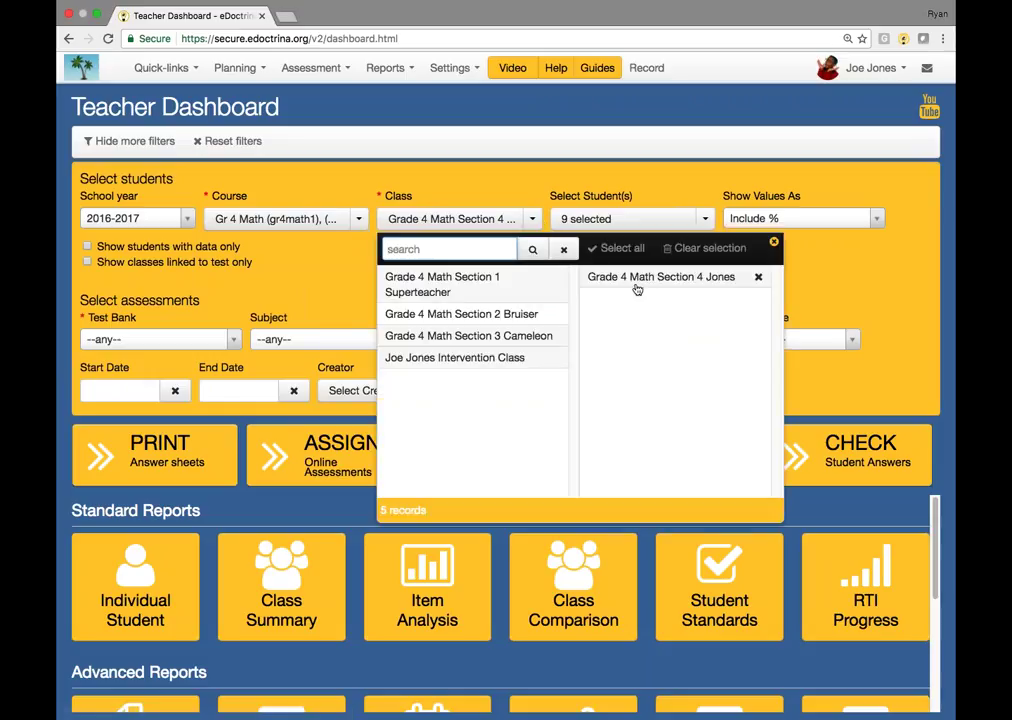
left_click(487, 194)
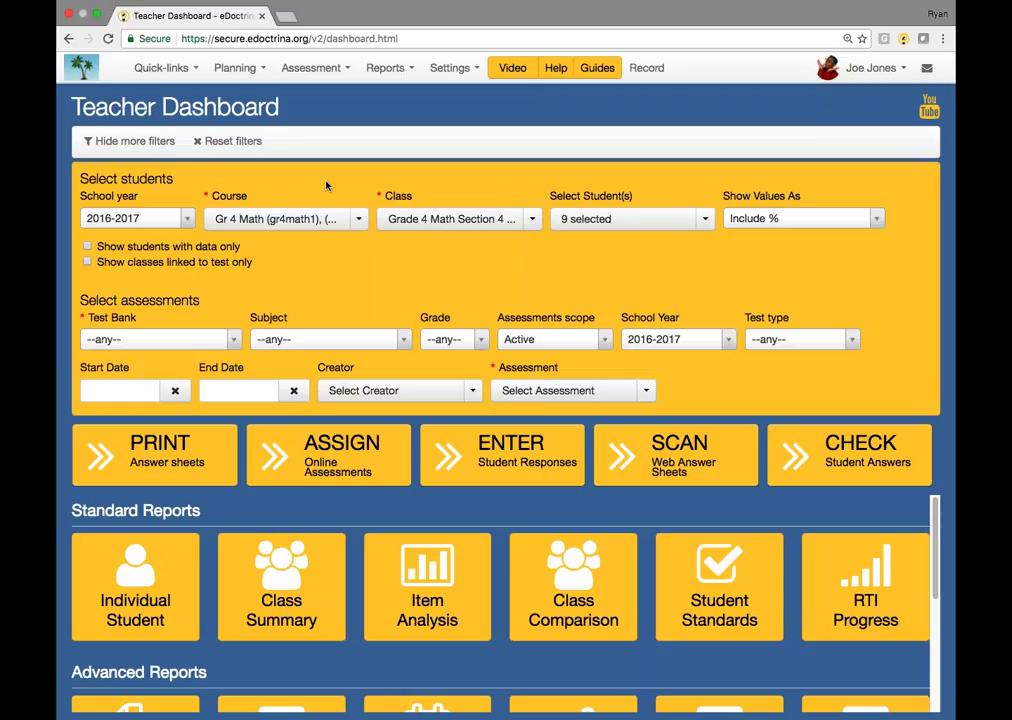
left_click(603, 220)
left_click(623, 194)
Step: Set the test bank to Key West Central School District, search assessments for "verifica" and select Answer Verification Webinar 1
left_click(155, 339)
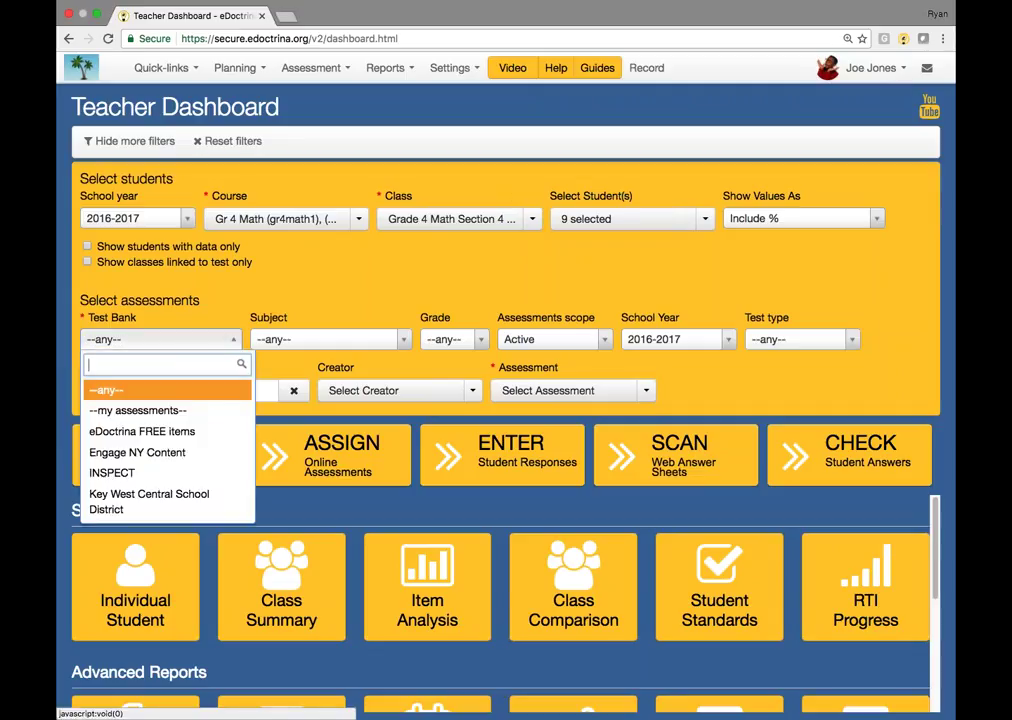
left_click(162, 497)
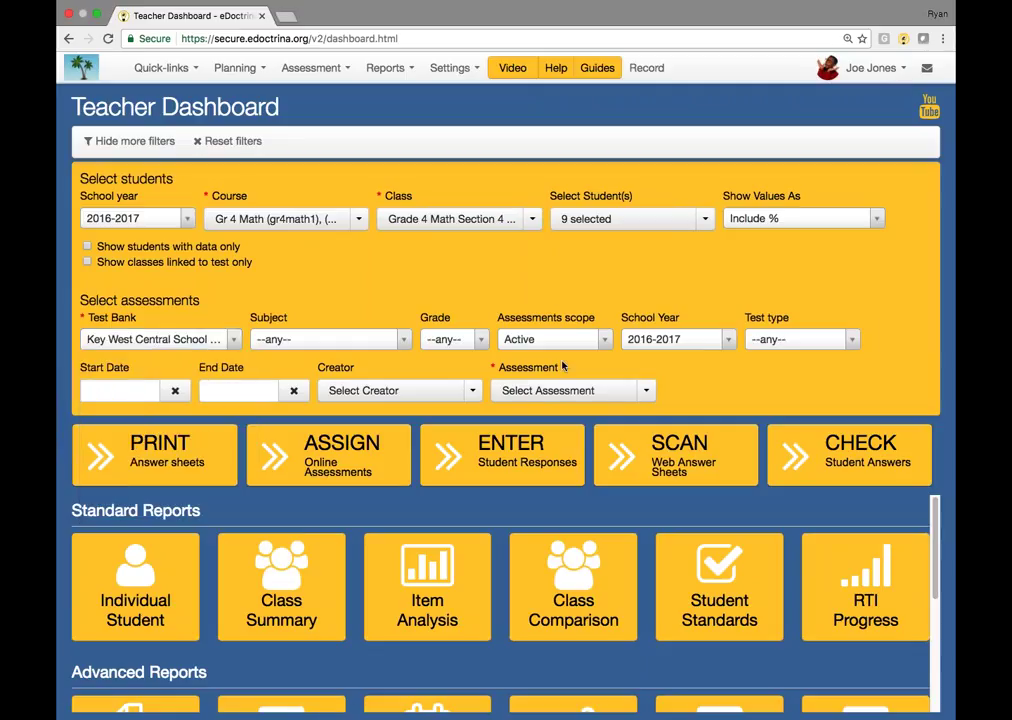
left_click(645, 392)
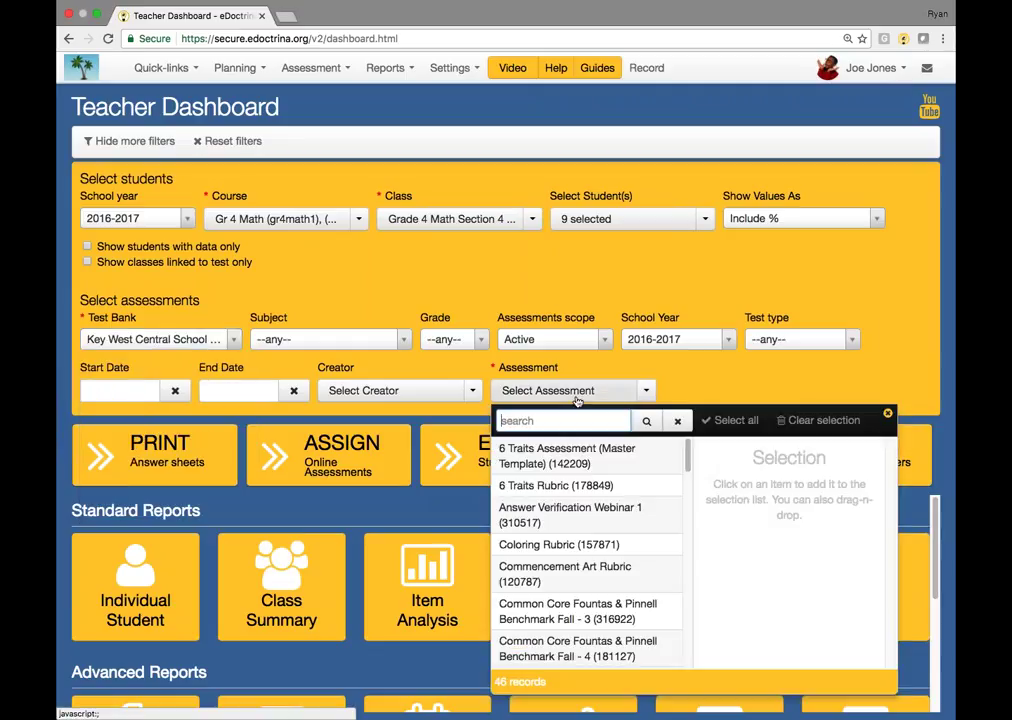
type("verif")
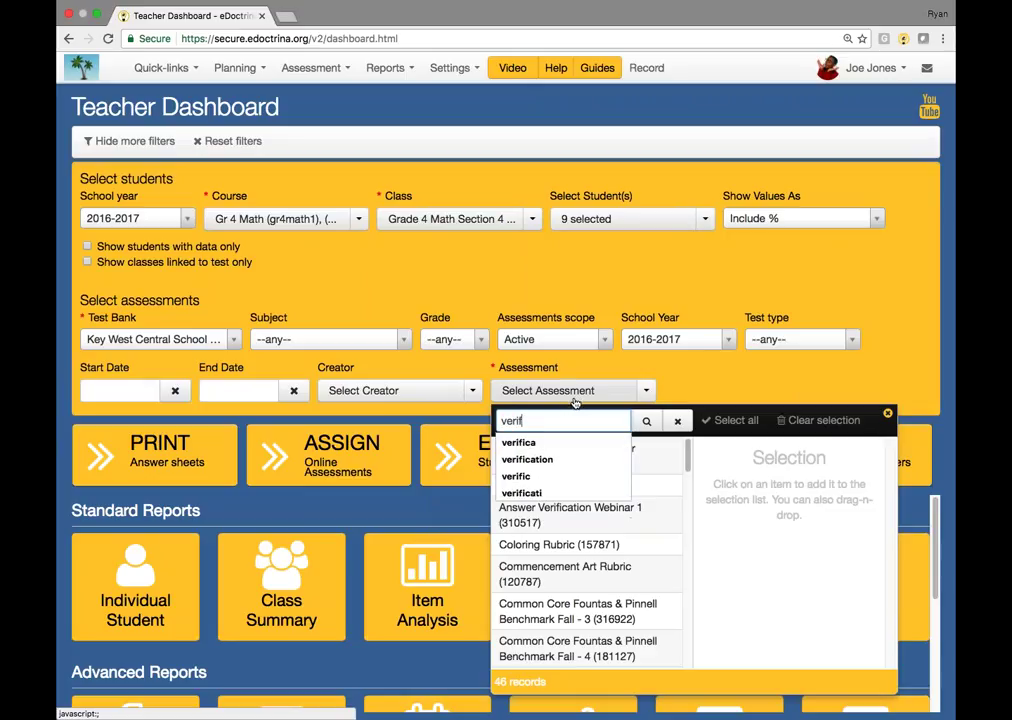
type("ica")
left_click(639, 391)
left_click(639, 391)
left_click_drag(600, 458, 745, 450)
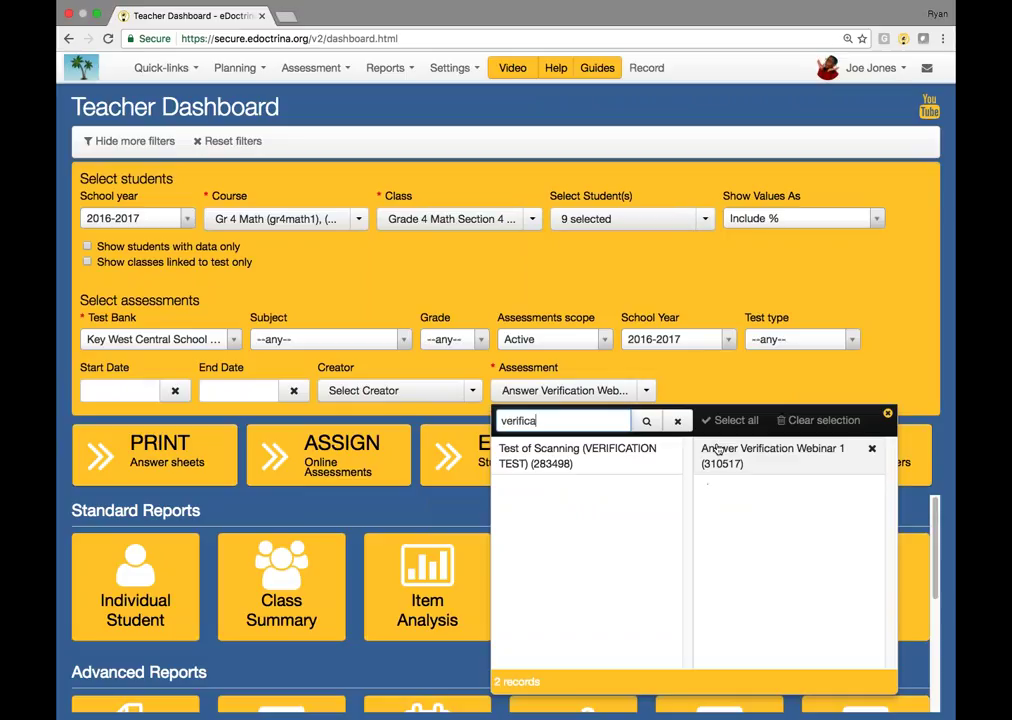
left_click(721, 391)
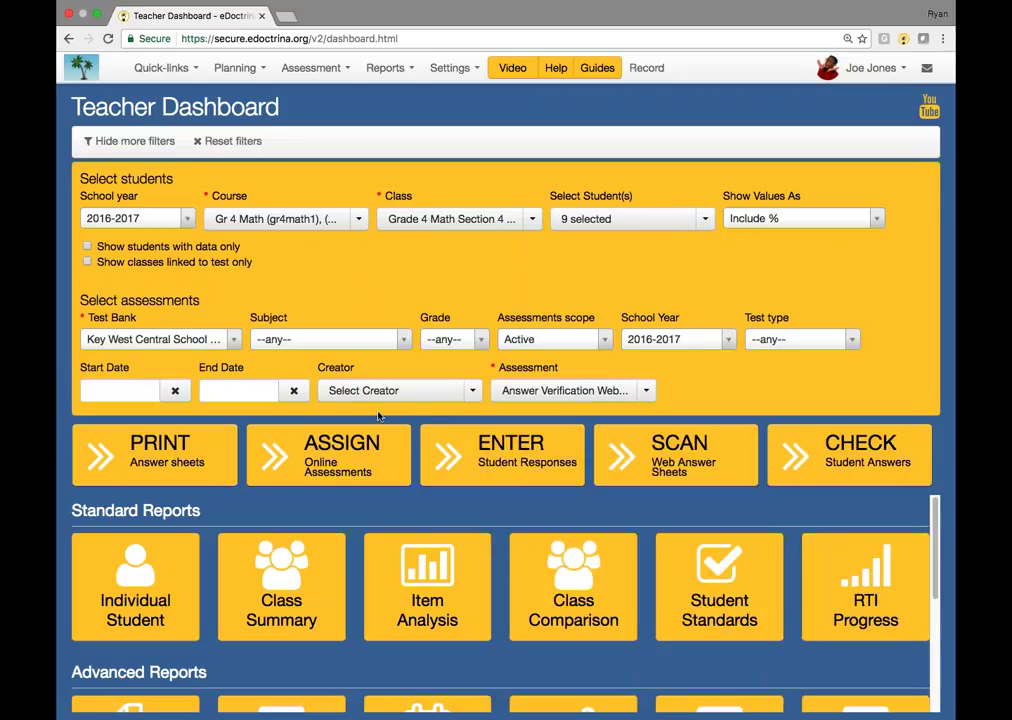
Step: Run the Class Summary report and open the answer entry screen for the first student flagged with blank or multiple answers
left_click(305, 580)
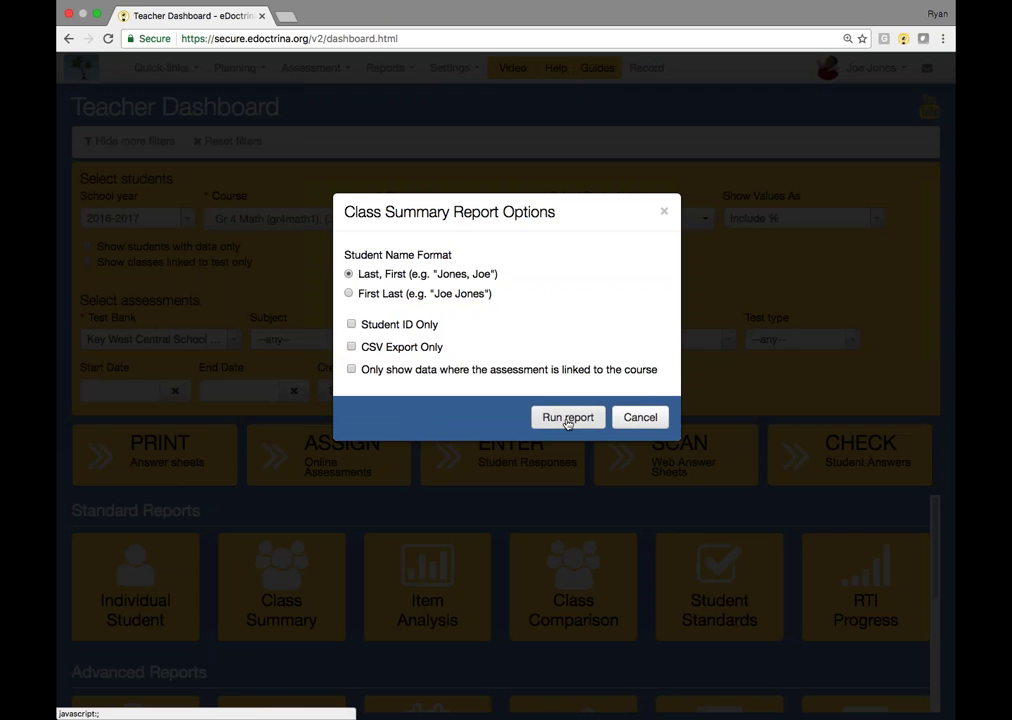
left_click(568, 418)
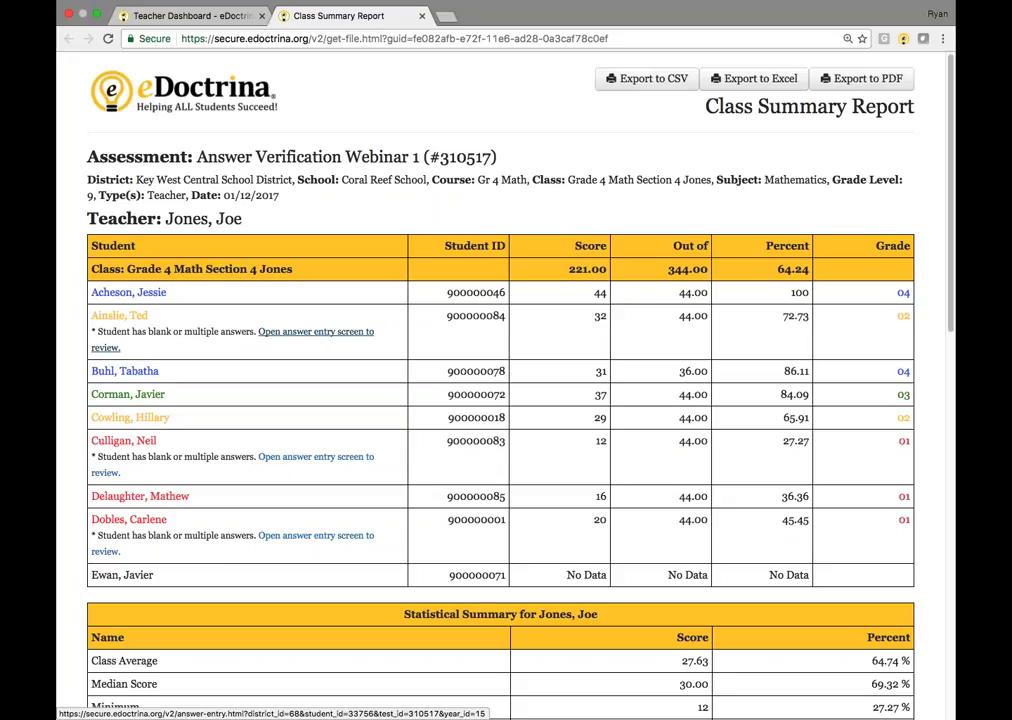
left_click(316, 331)
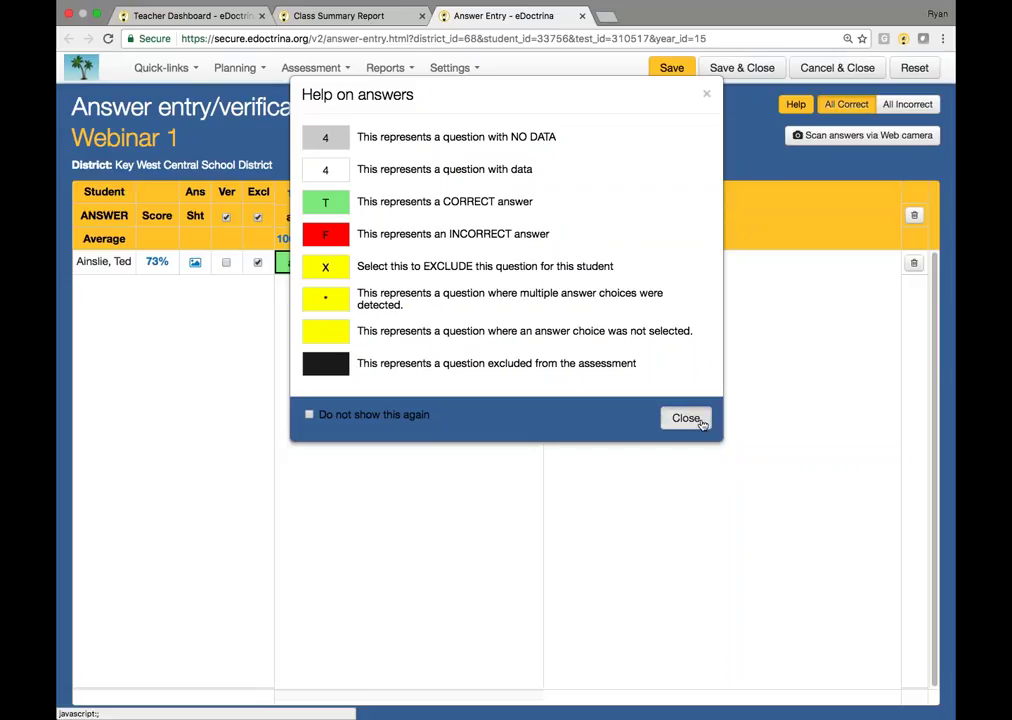
left_click(697, 419)
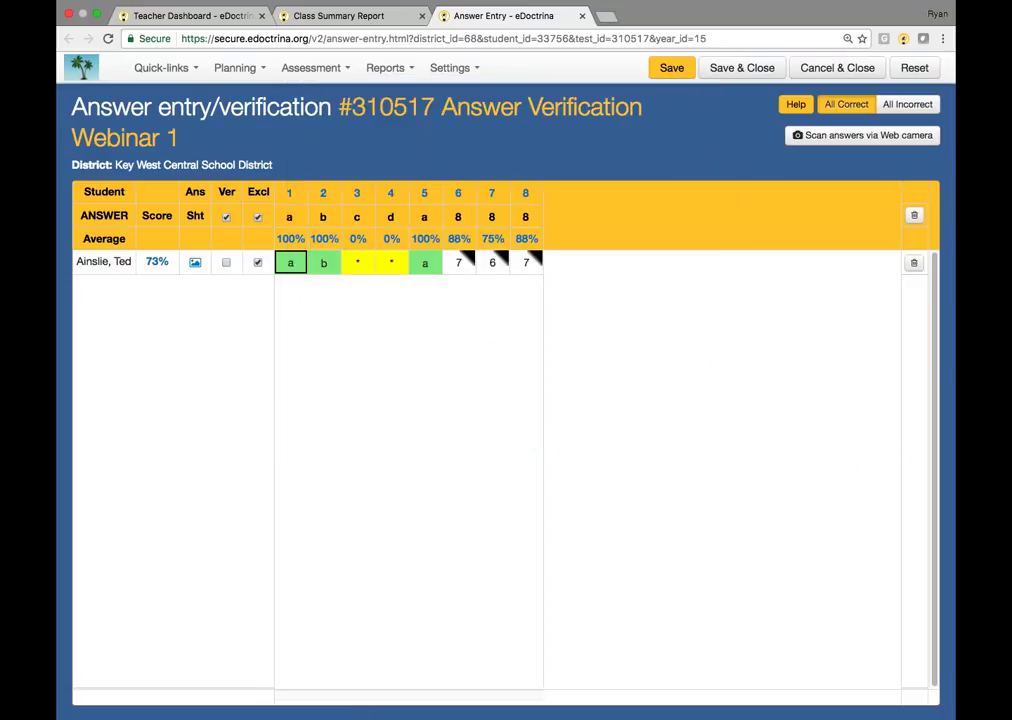
Step: Close the student's answer entry and the report, and open Check Student Answers for the whole class, dismissing its help
left_click(583, 17)
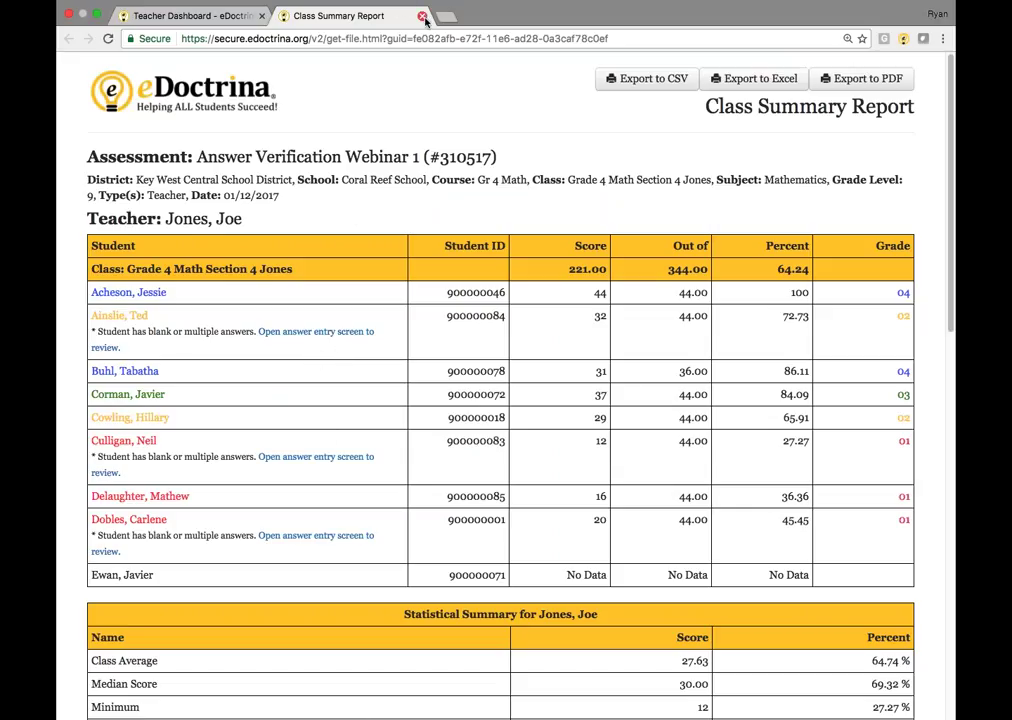
left_click(422, 17)
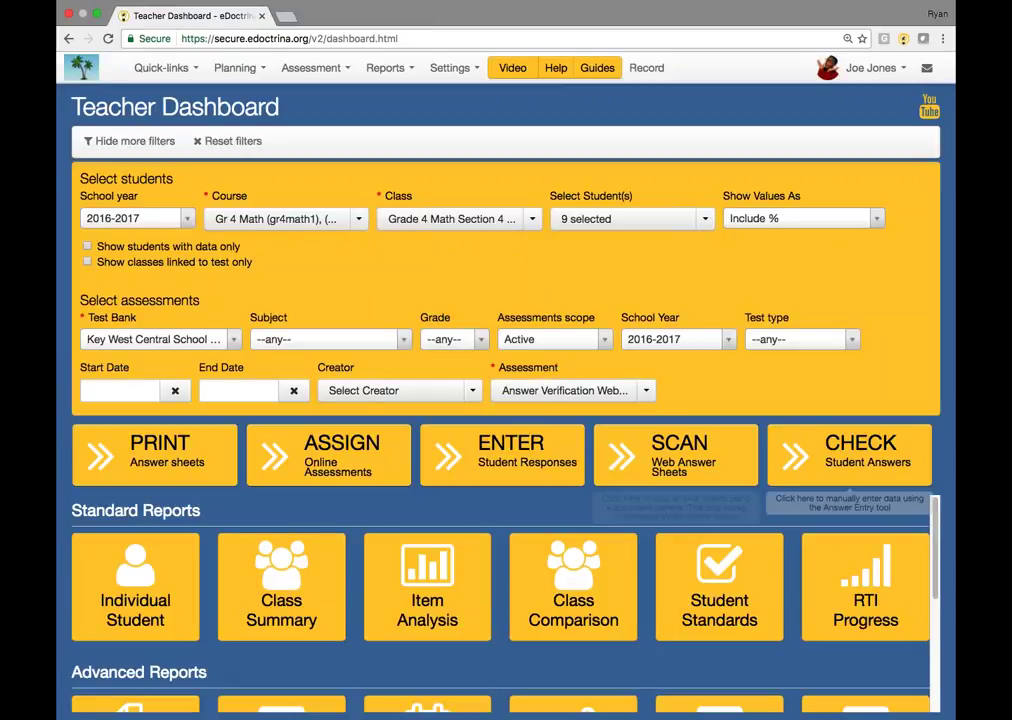
left_click(865, 464)
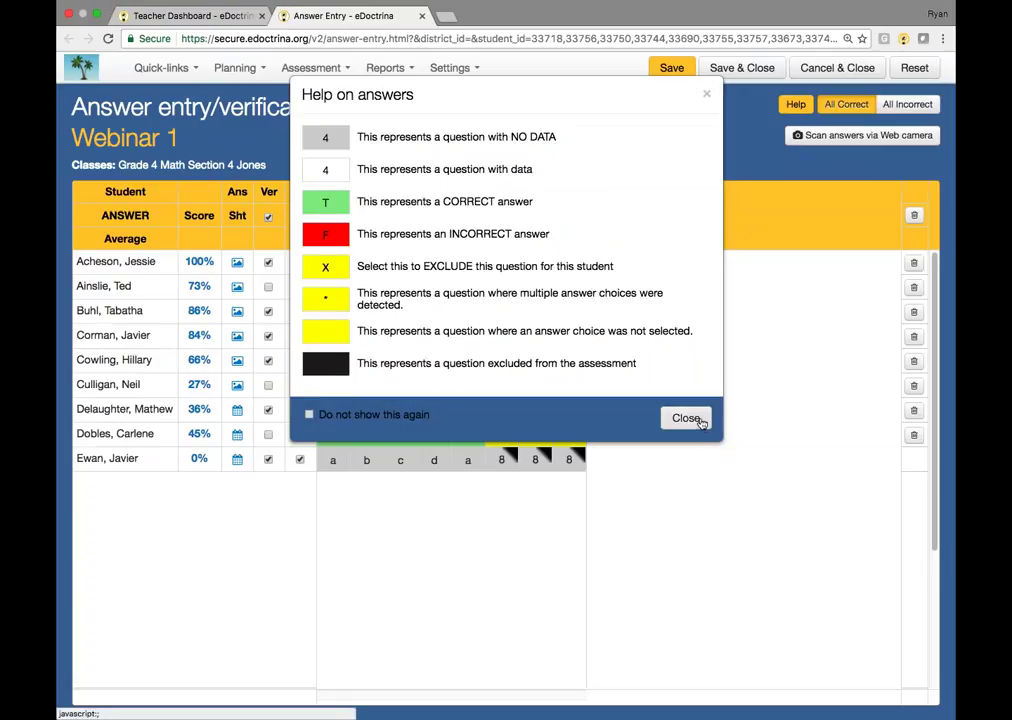
left_click(686, 418)
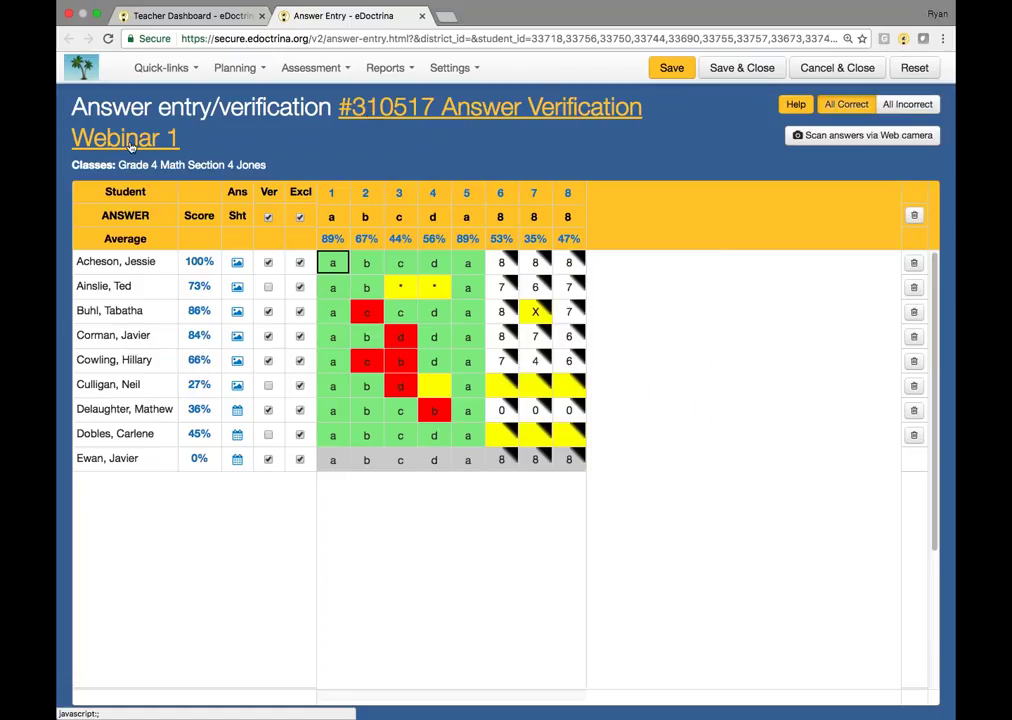
Step: Open the Answer Verification Webinar 1 assessment for editing, examine its general settings and questions, and return to answer entry
left_click(470, 120)
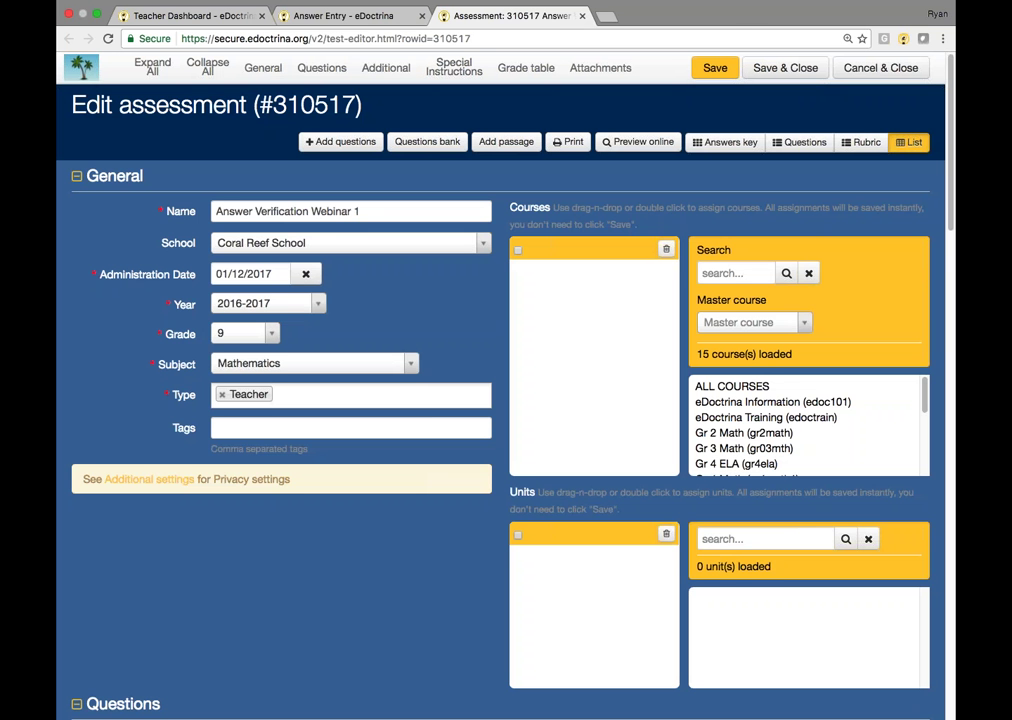
scroll(429, 343, "down", 2)
scroll(425, 340, "down", 10)
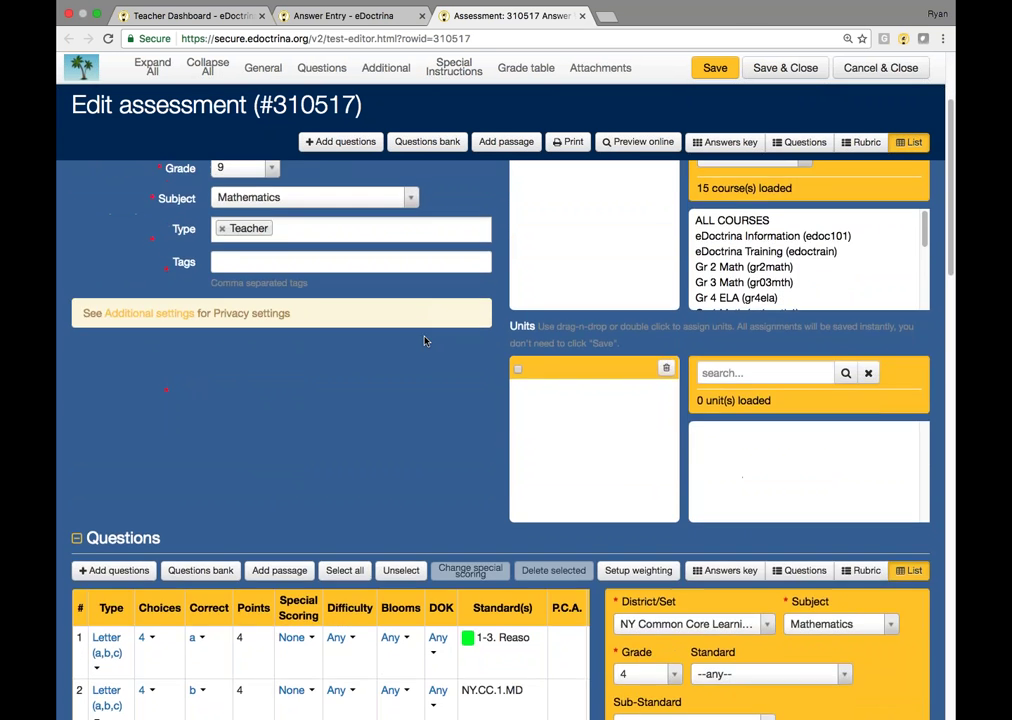
scroll(420, 342, "up", 9)
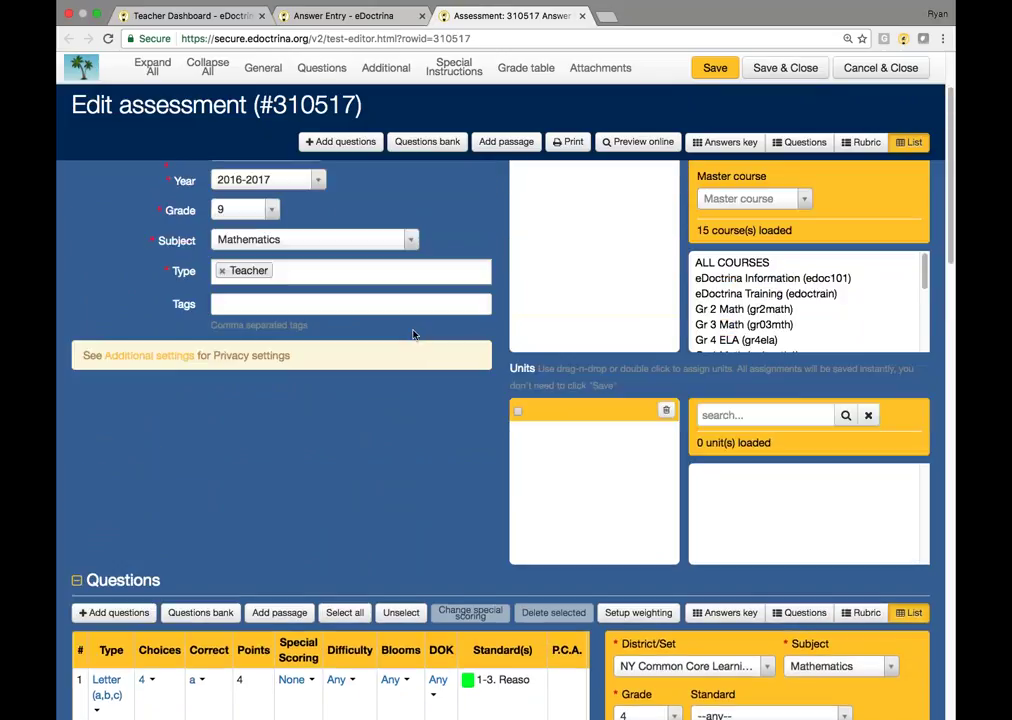
left_click(337, 16)
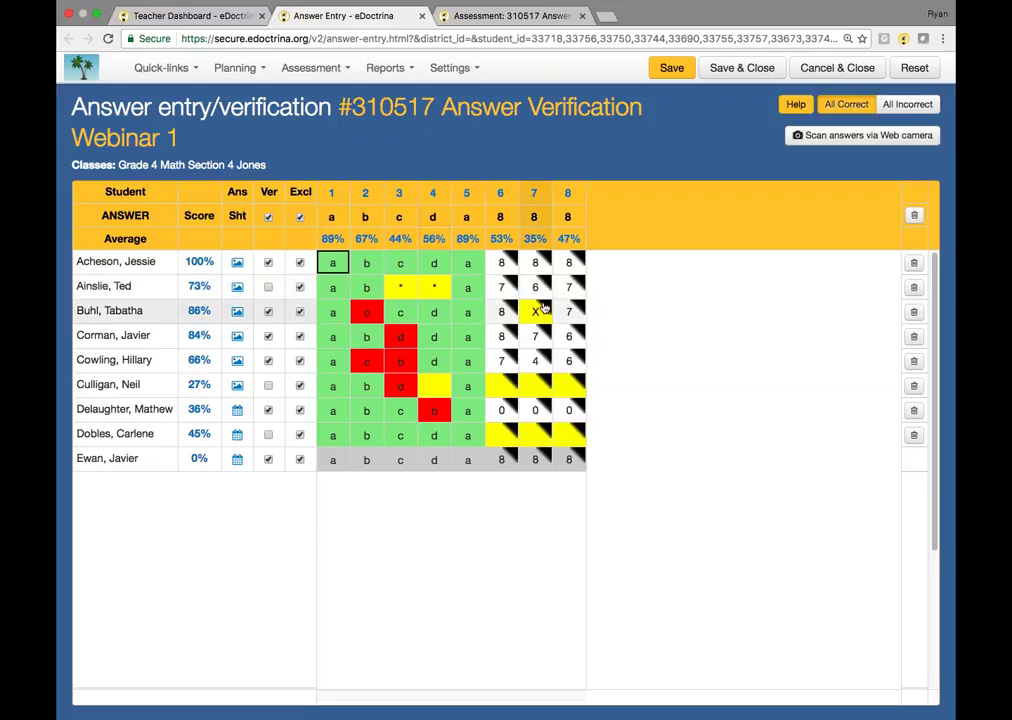
Step: Review the help legend for the answer colours and symbols
left_click(796, 105)
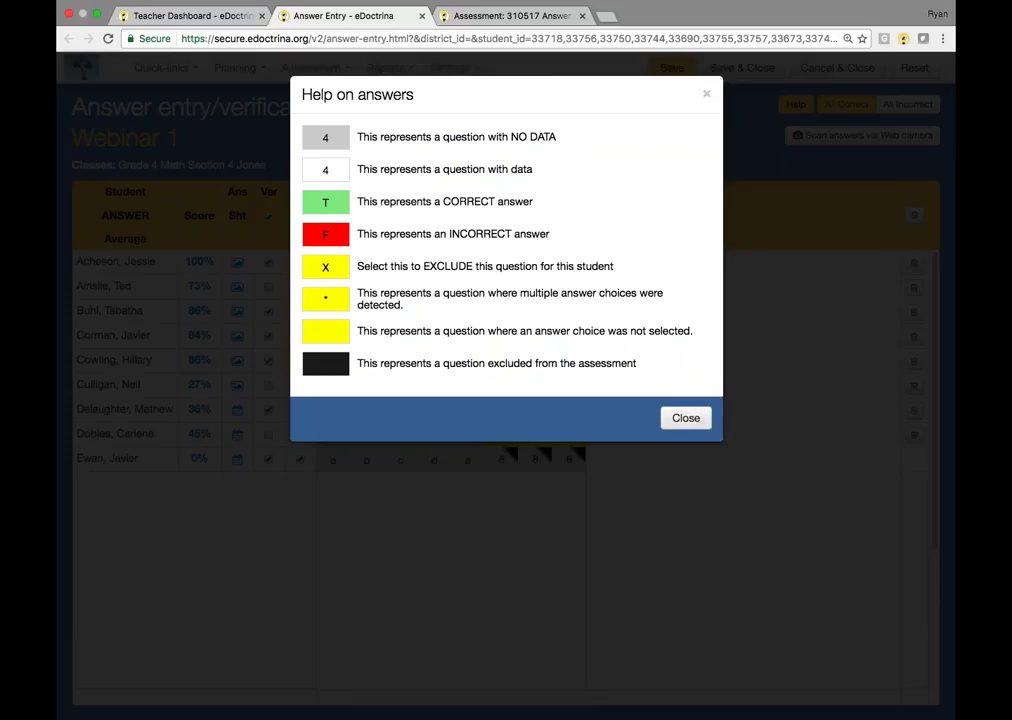
left_click(689, 419)
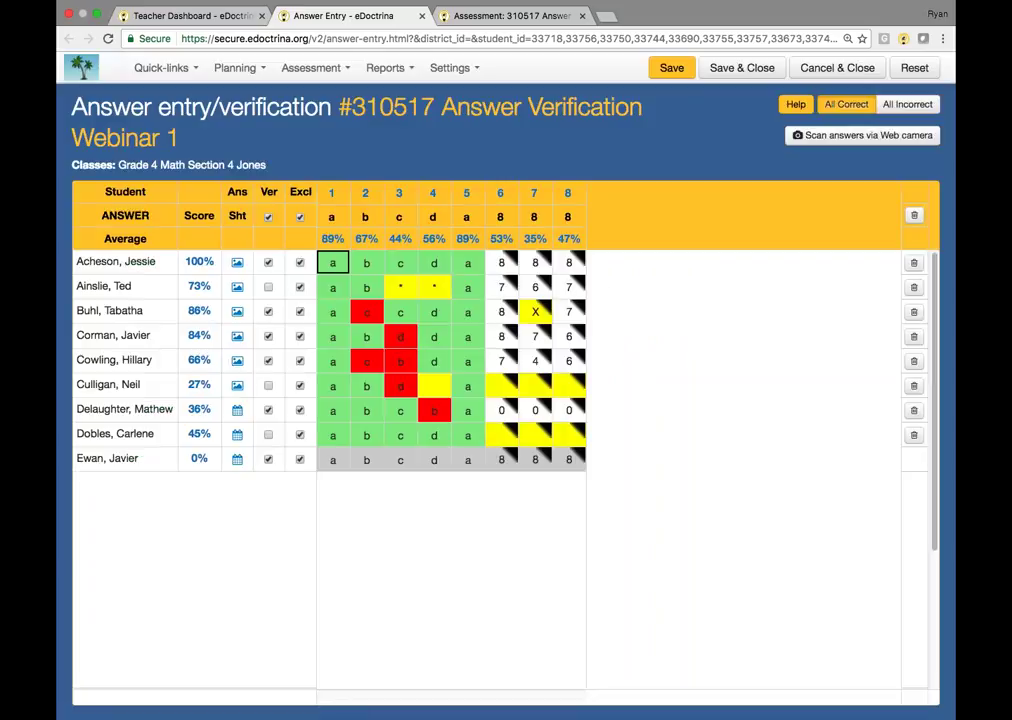
mouse_move(199, 261)
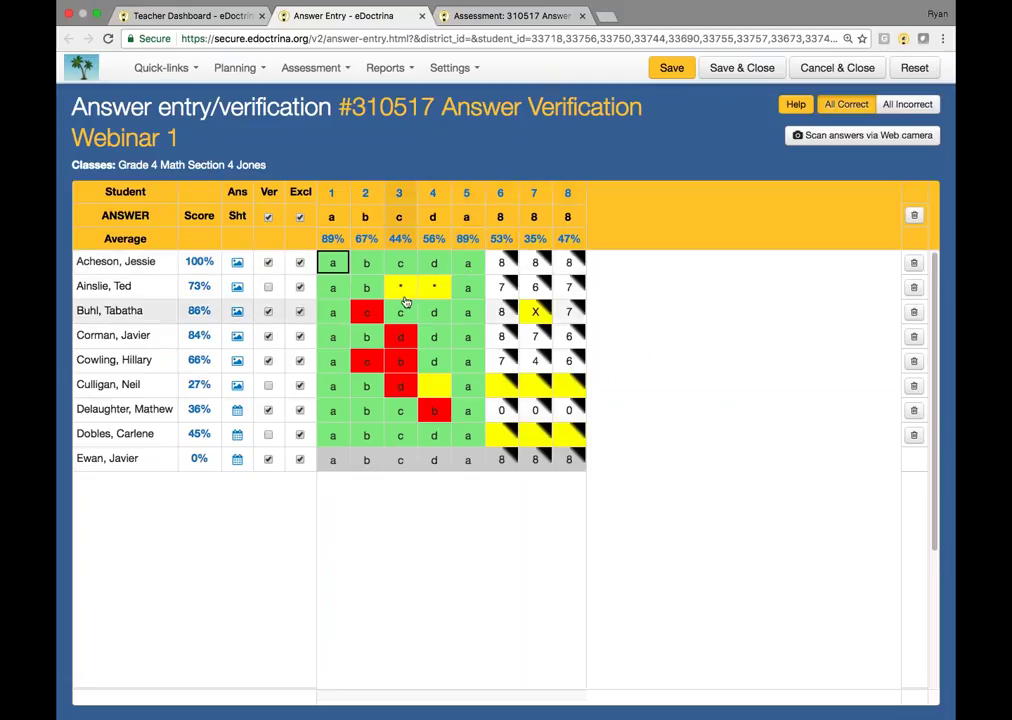
Step: Clear all students' answers while keeping the answer sheet images, then only those of the student scoring 84%, undoing each removal
left_click(913, 217)
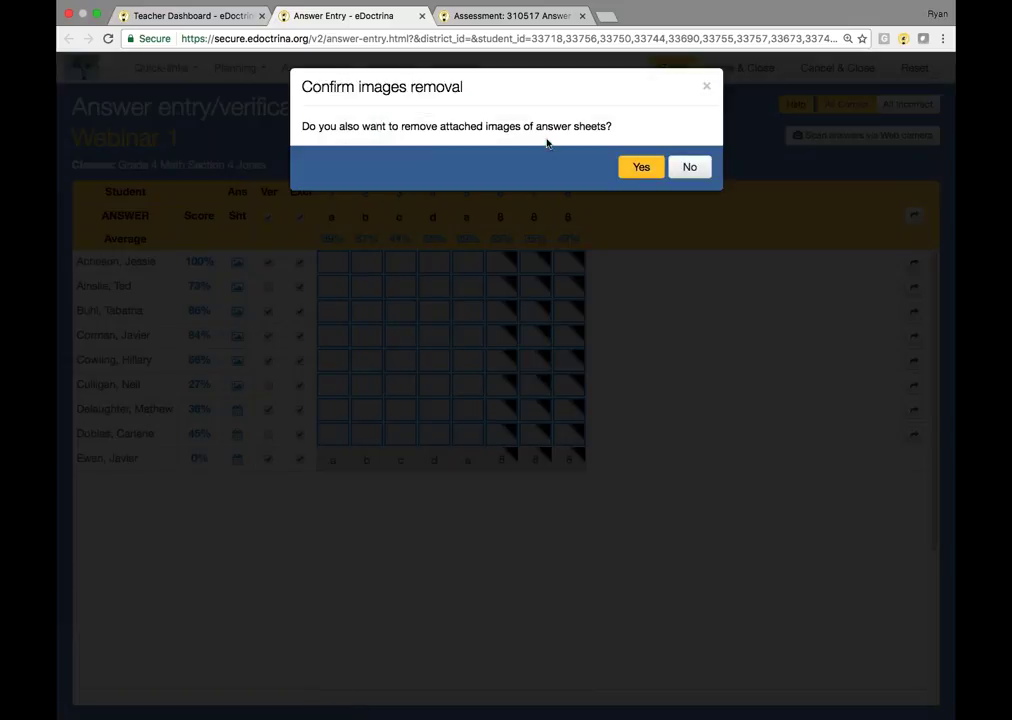
left_click(690, 168)
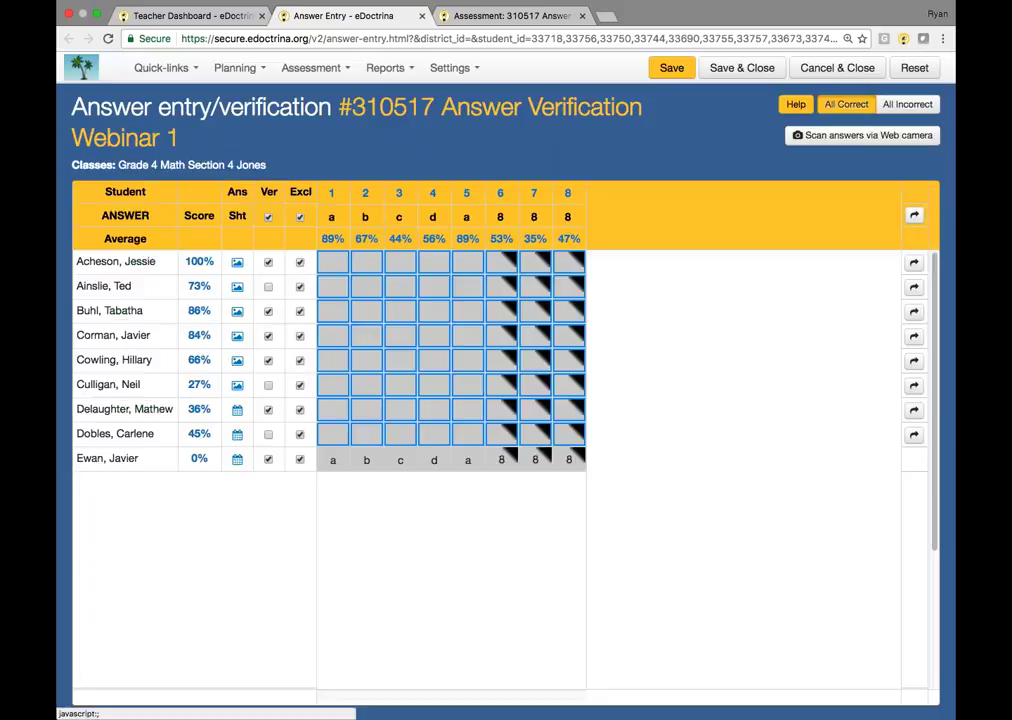
left_click(915, 218)
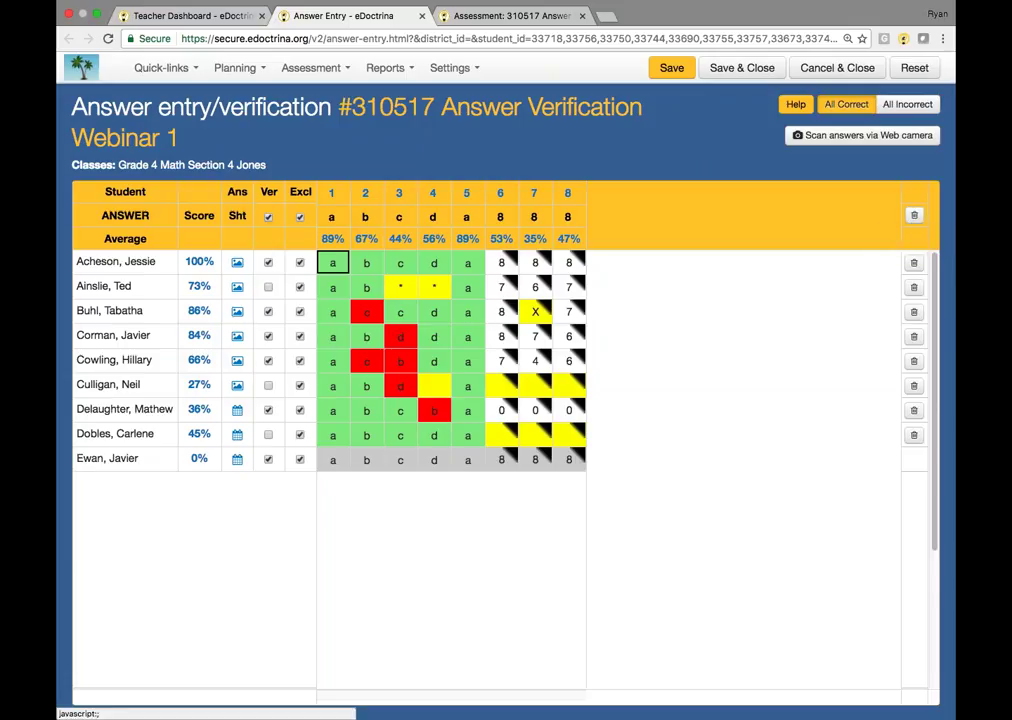
left_click(914, 338)
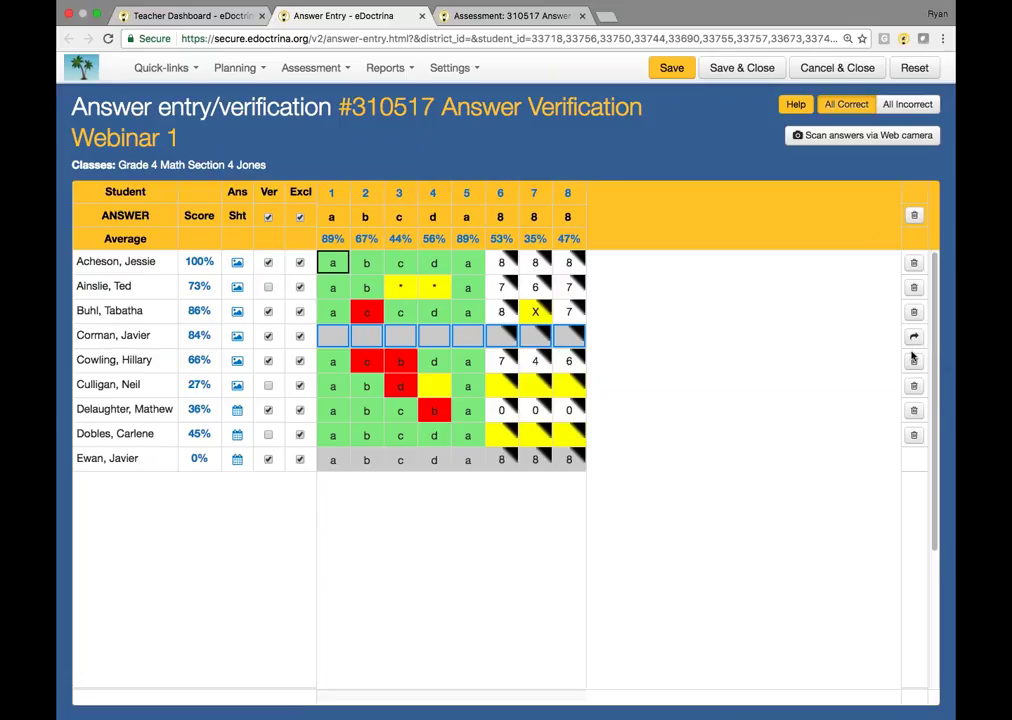
left_click(914, 338)
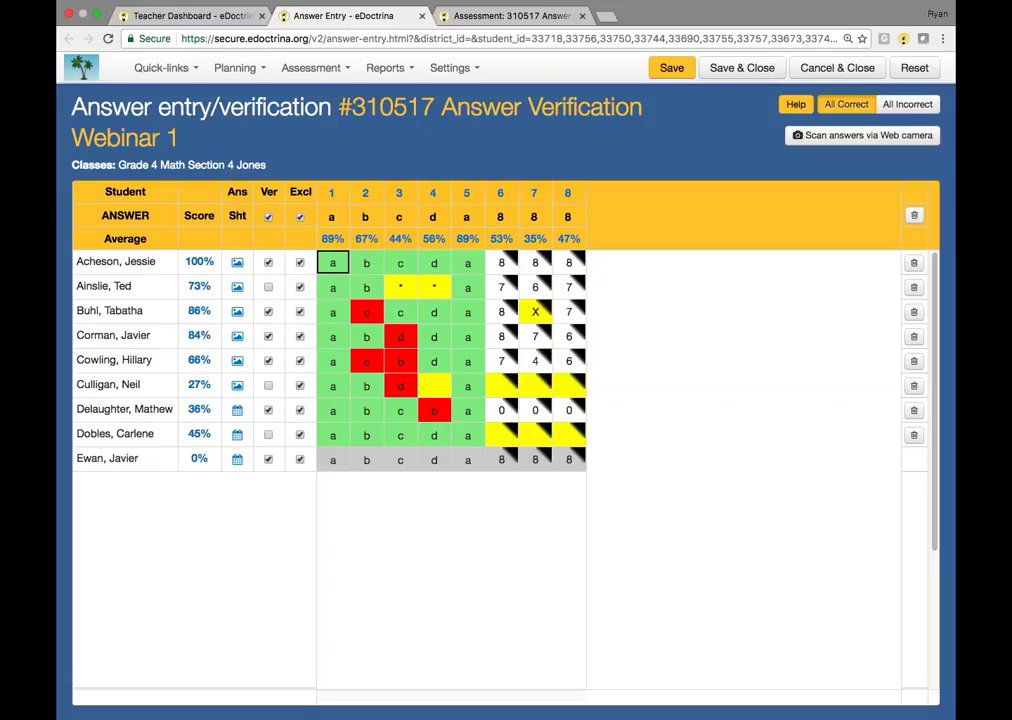
Step: Mark the answers of the student scoring 73% as verified and remove the mark again
left_click(269, 289)
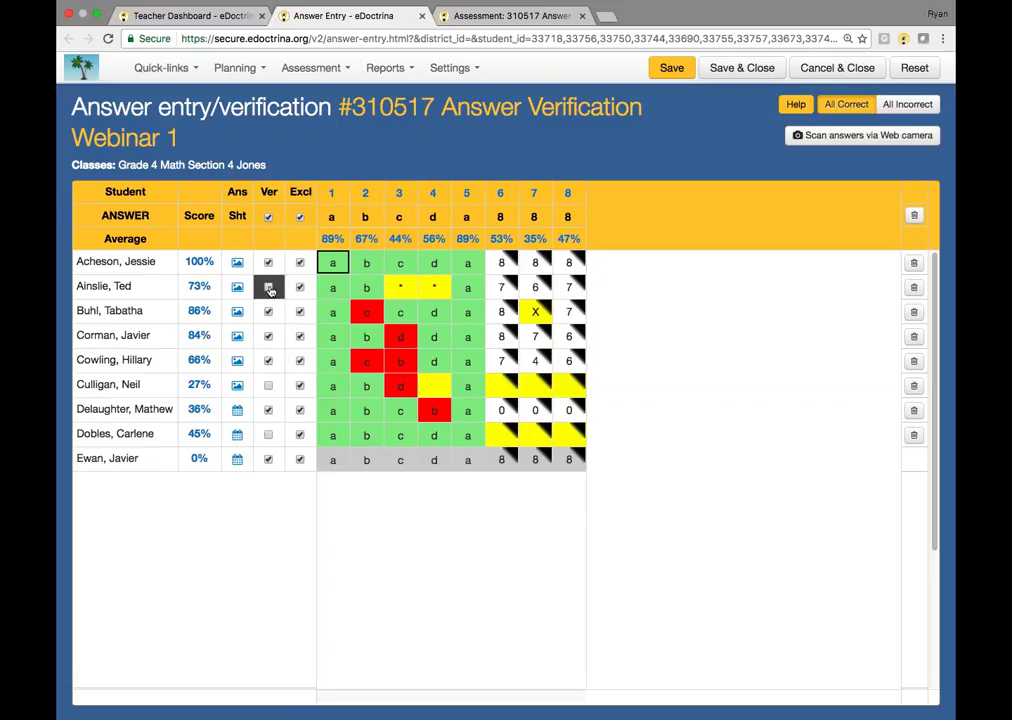
left_click(269, 289)
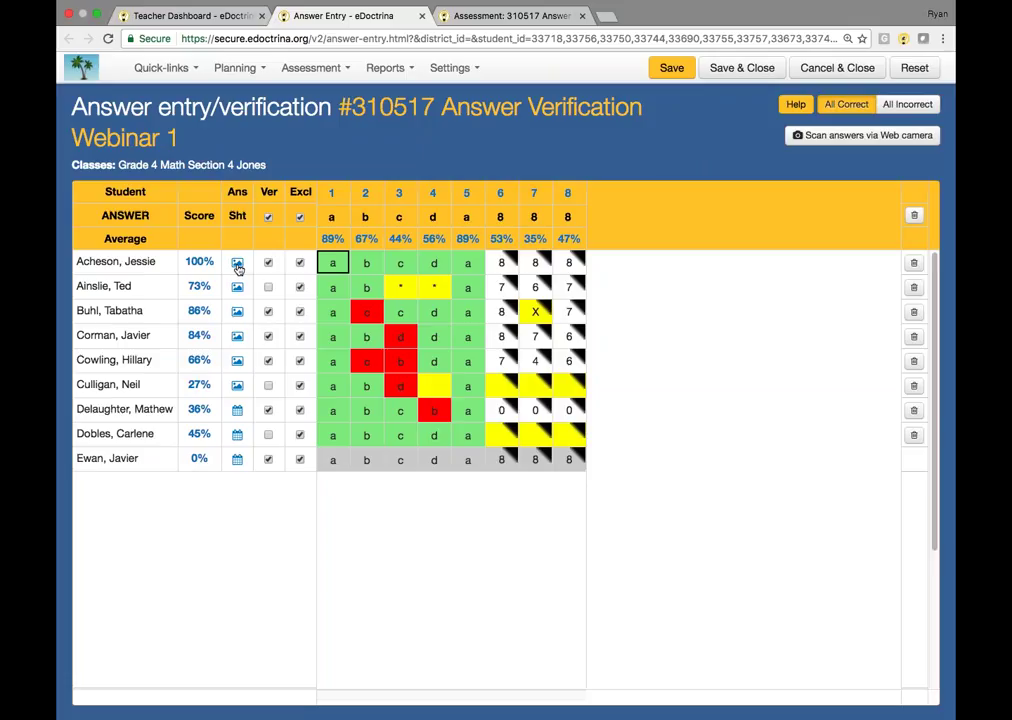
Step: View the scanned answer sheet of the student scoring 100% and the webcam-captured sheet of the student scoring 84%
left_click(238, 265)
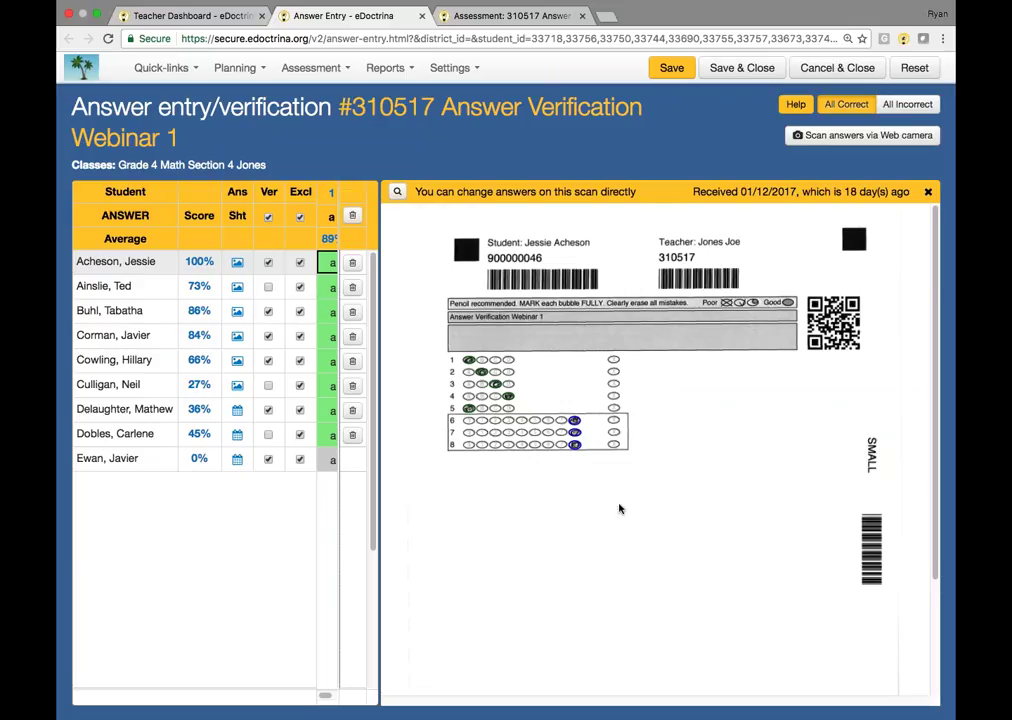
left_click(928, 191)
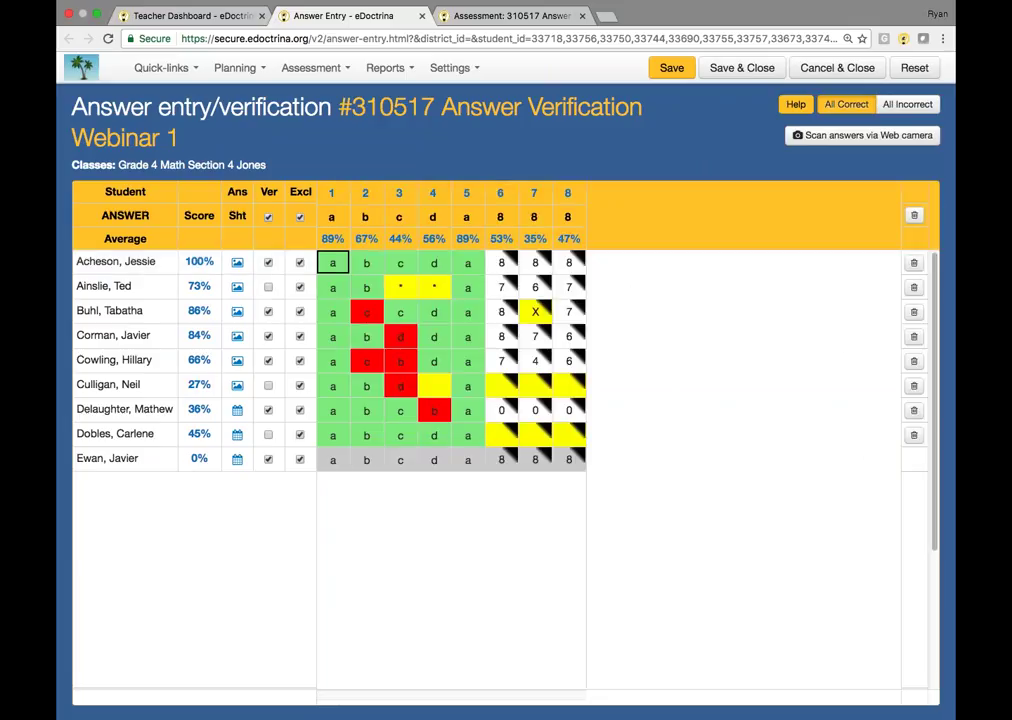
left_click(237, 337)
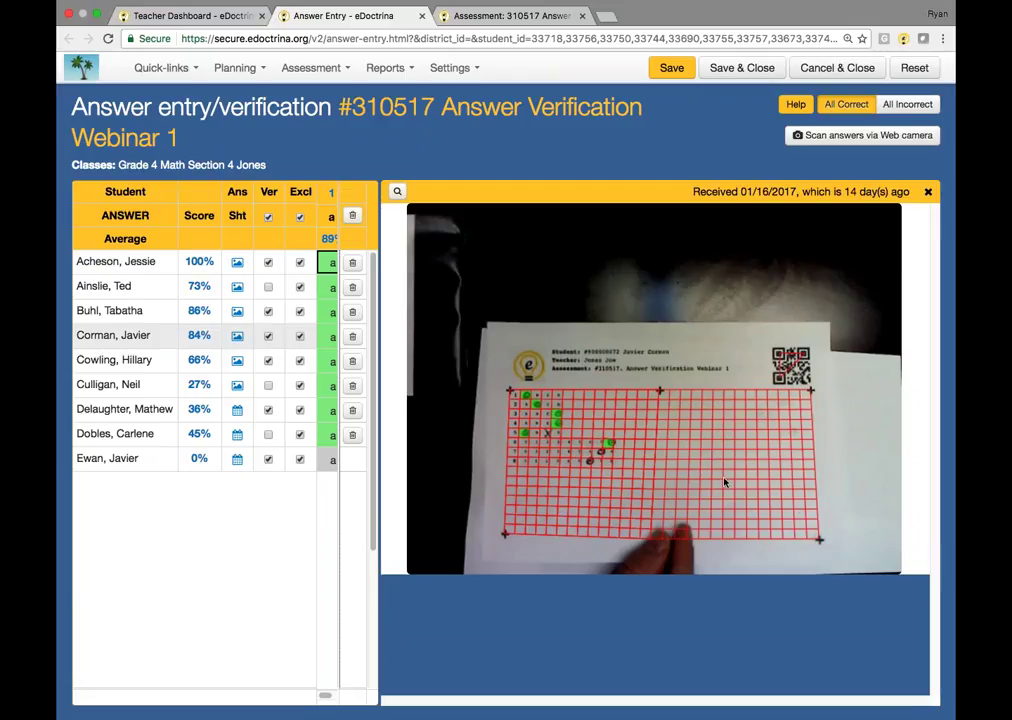
left_click(928, 191)
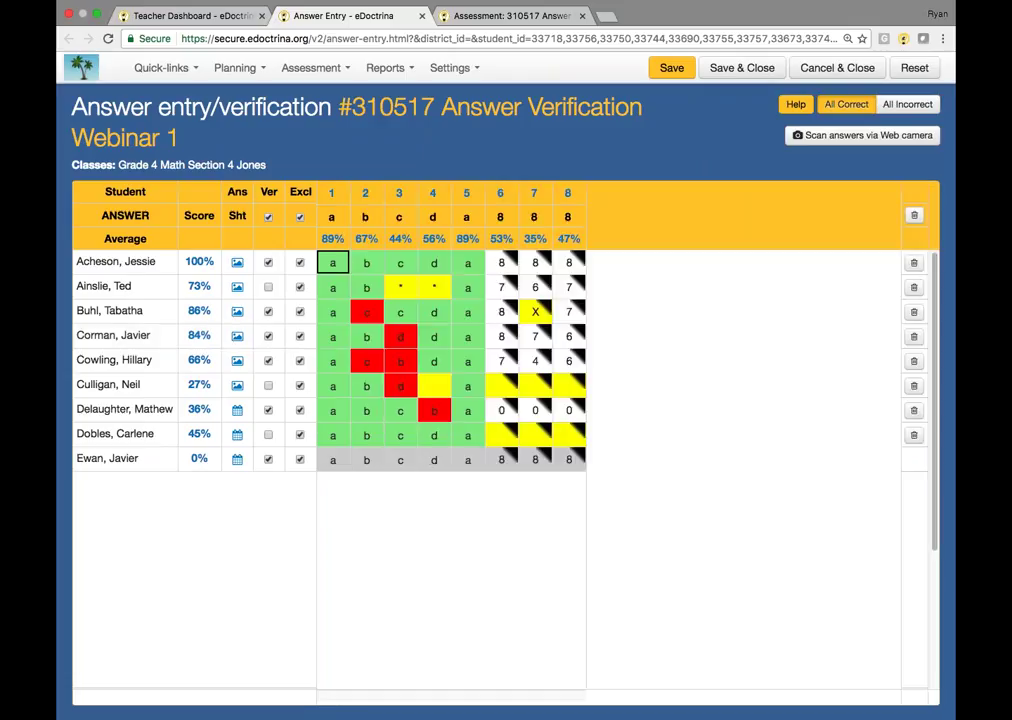
mouse_move(238, 411)
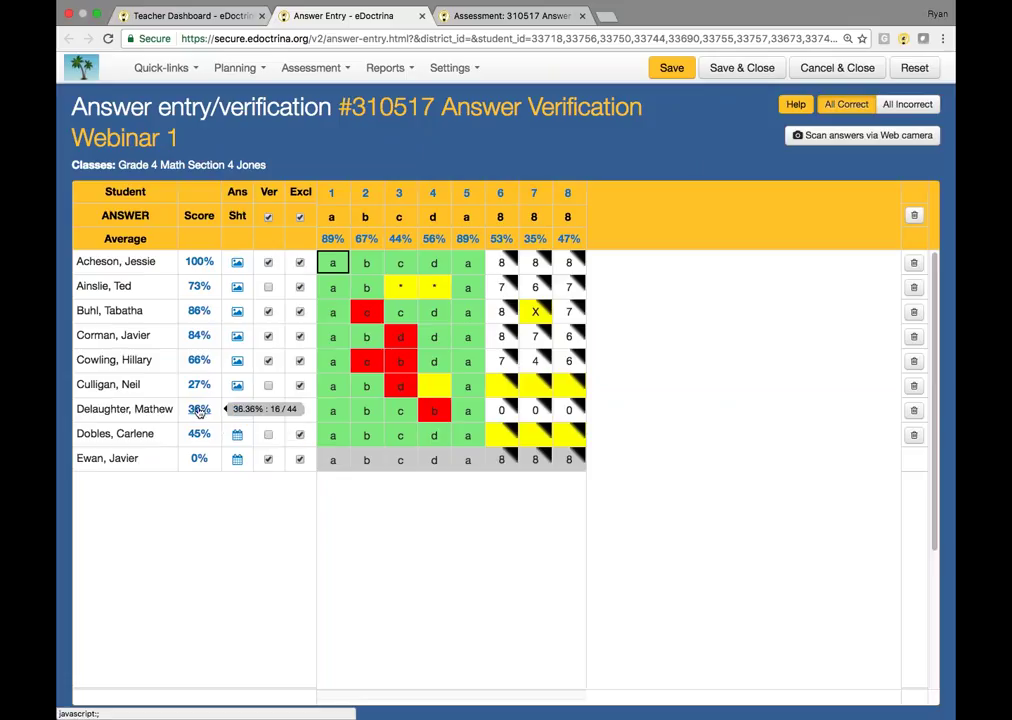
Step: Change the question 1 answer of the student scoring 100% to b and save the change
left_click(333, 263)
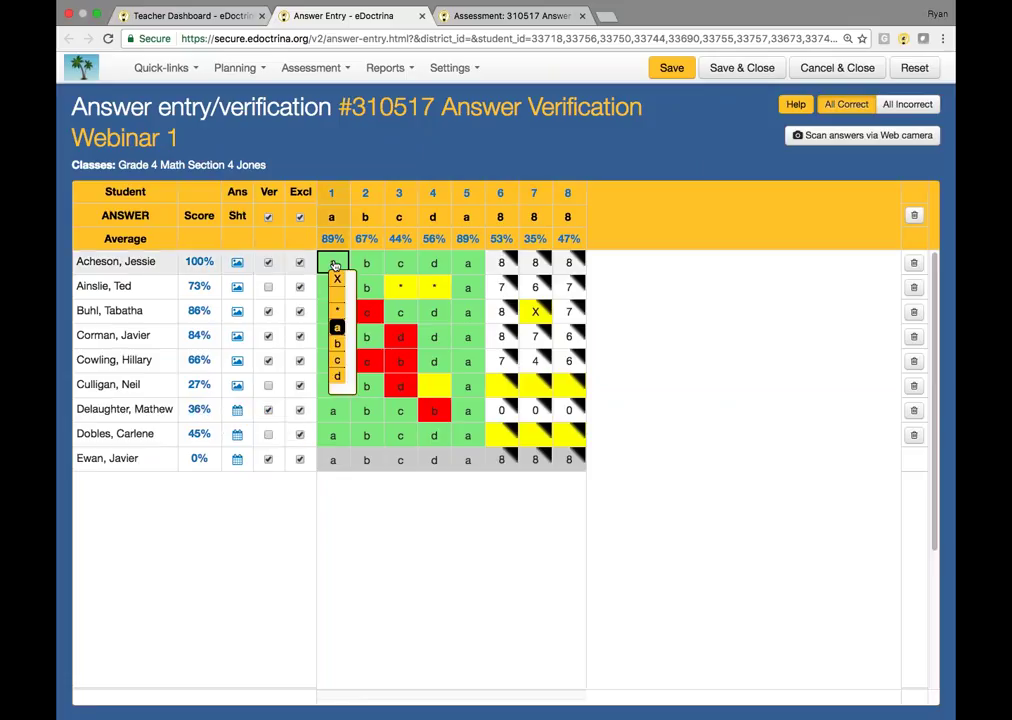
left_click(336, 343)
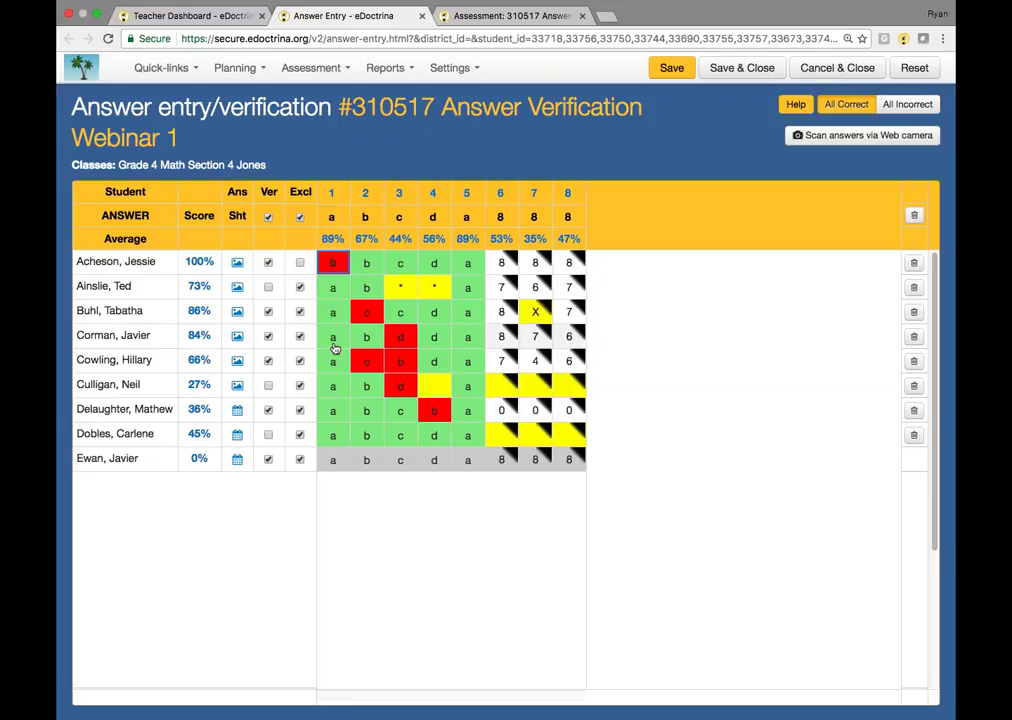
mouse_move(198, 264)
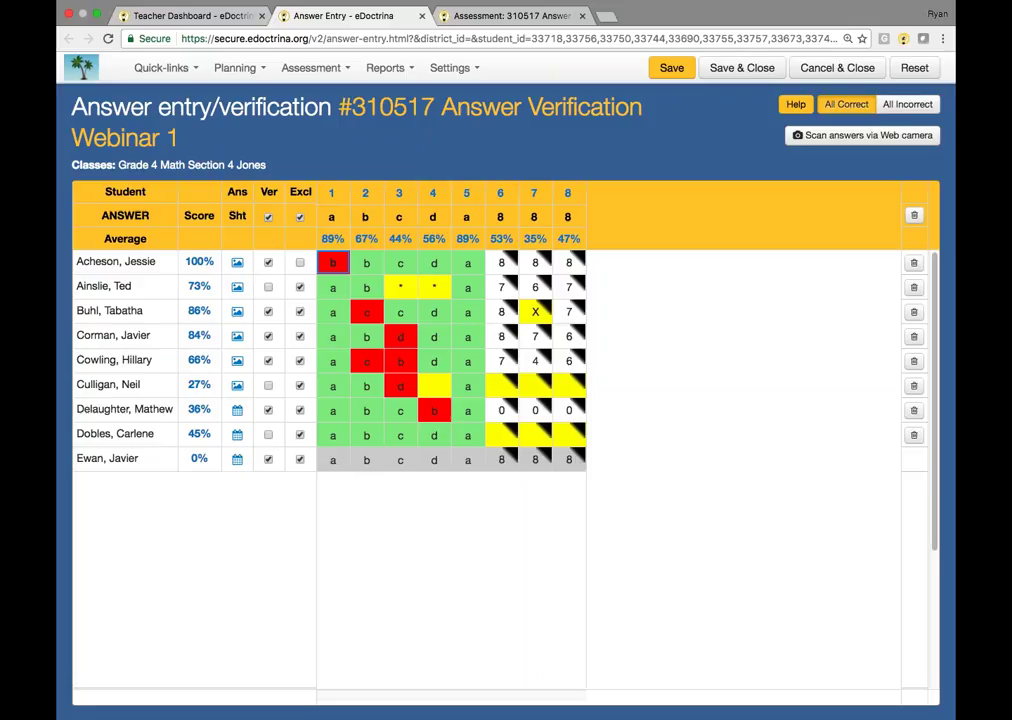
left_click(671, 69)
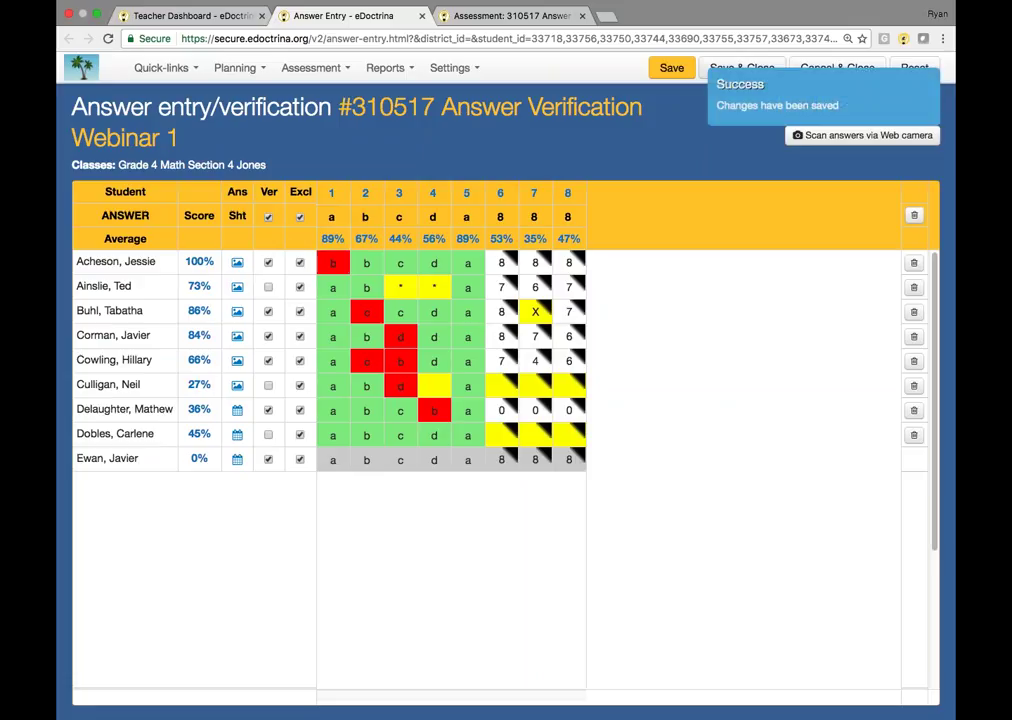
left_click(768, 67)
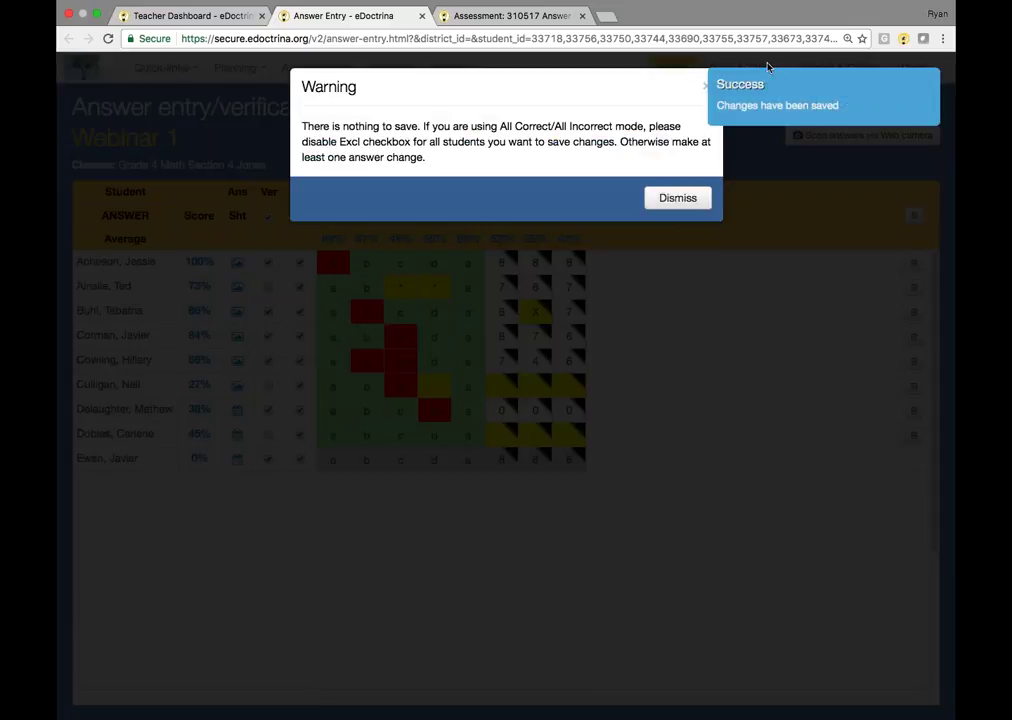
left_click(678, 197)
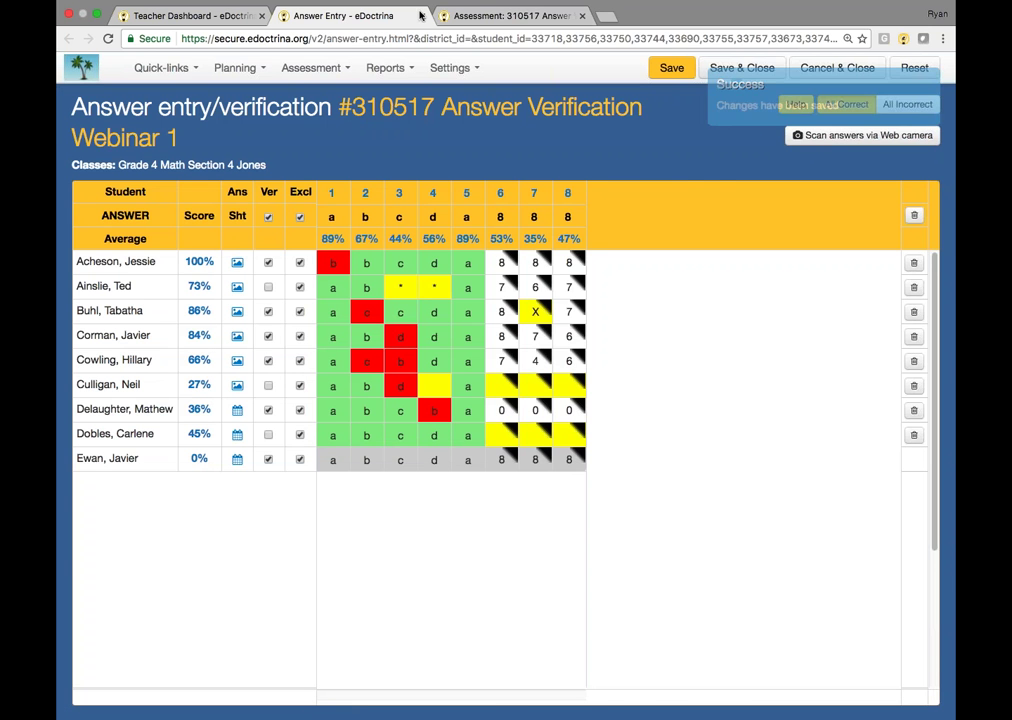
Step: Close answer entry, reopen it through the student answer check on the Teacher Dashboard, and review the first student's recalculated score
left_click(421, 16)
left_click(176, 16)
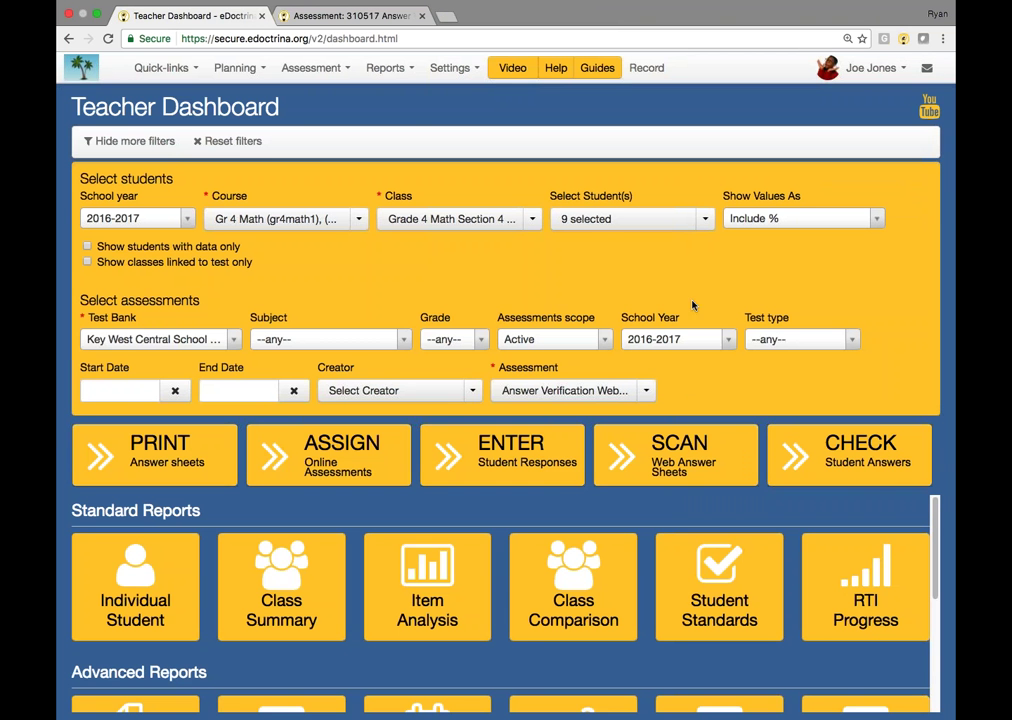
left_click(826, 460)
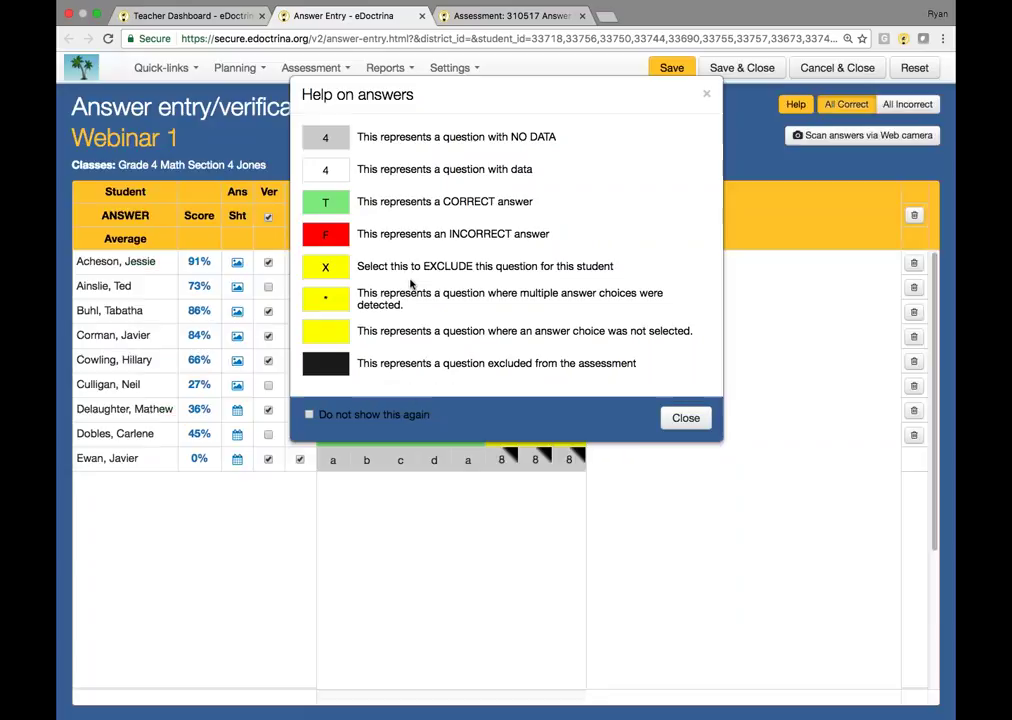
left_click(685, 418)
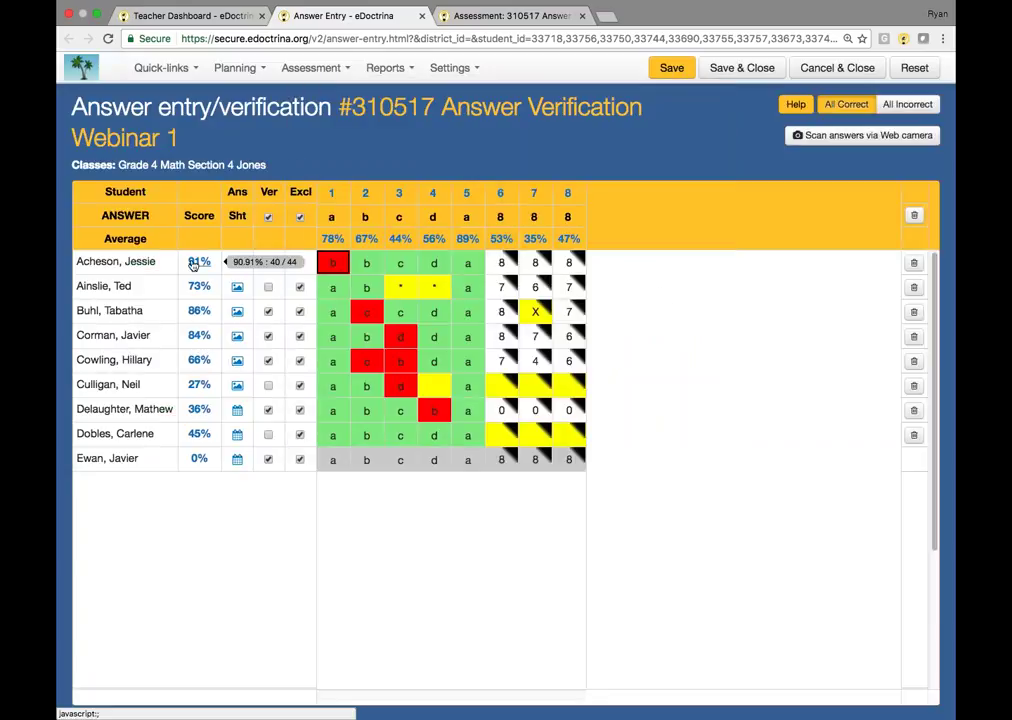
mouse_move(200, 264)
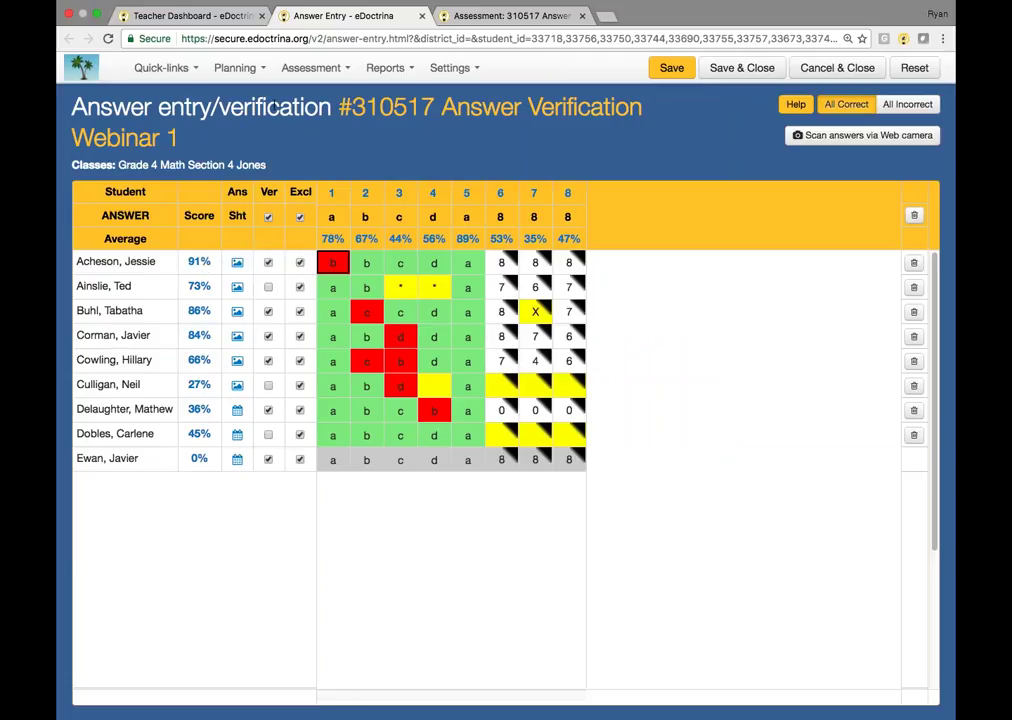
mouse_move(200, 286)
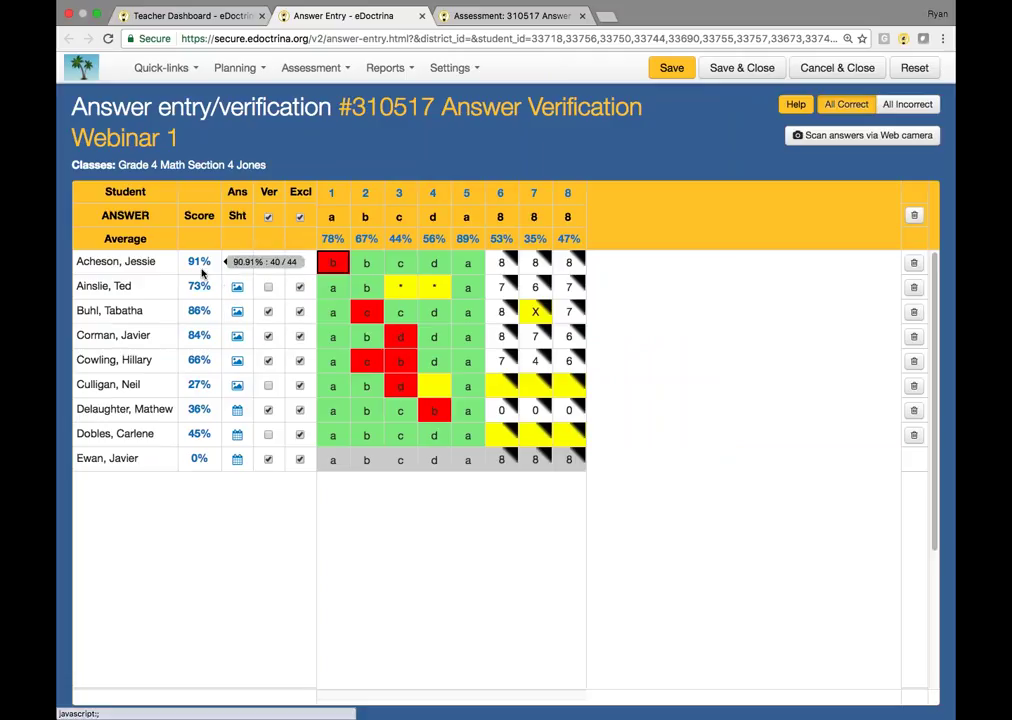
Step: Open the standards report of the student scoring 86%, examine how the excluded question 7 is reported, and close the report
left_click(199, 311)
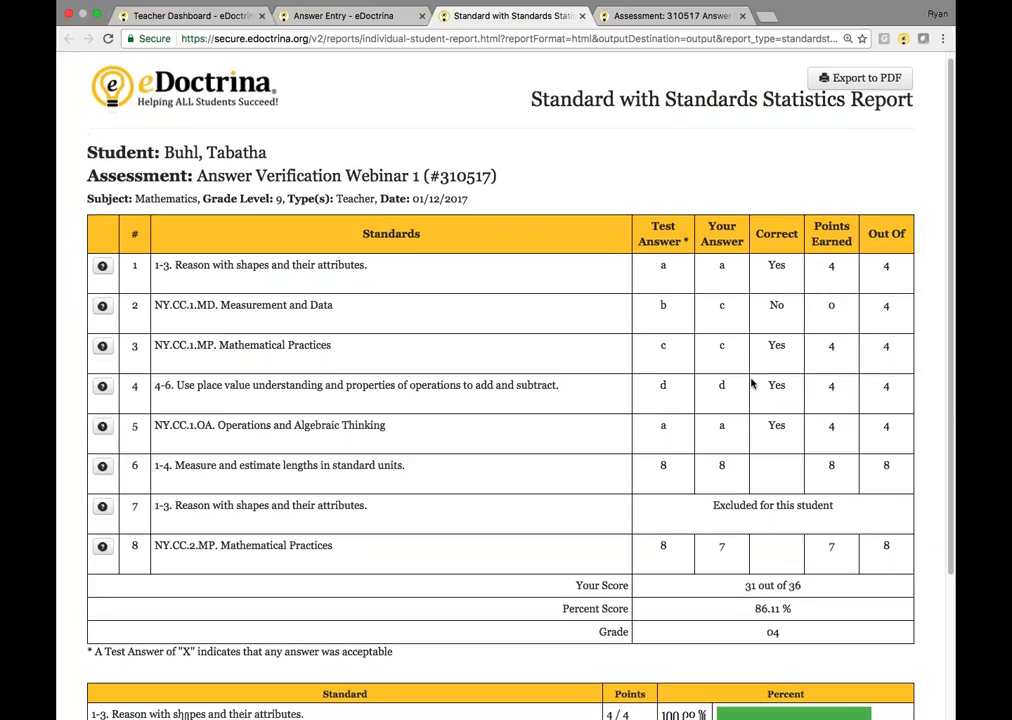
scroll(751, 382, "down", 2)
scroll(751, 380, "down", 1)
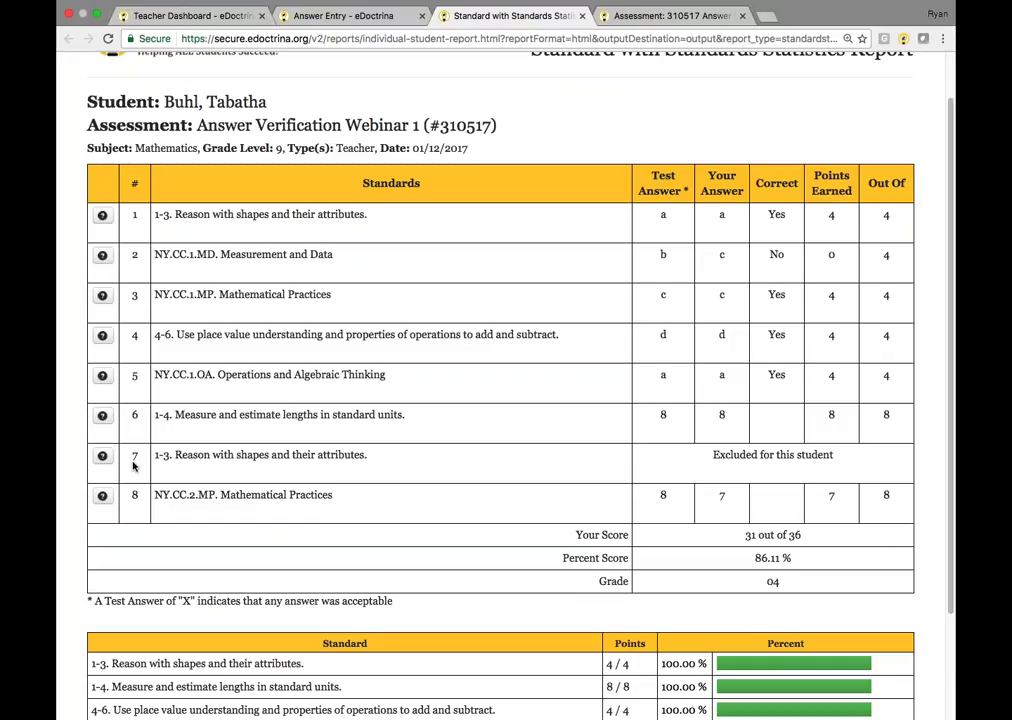
key("super+w")
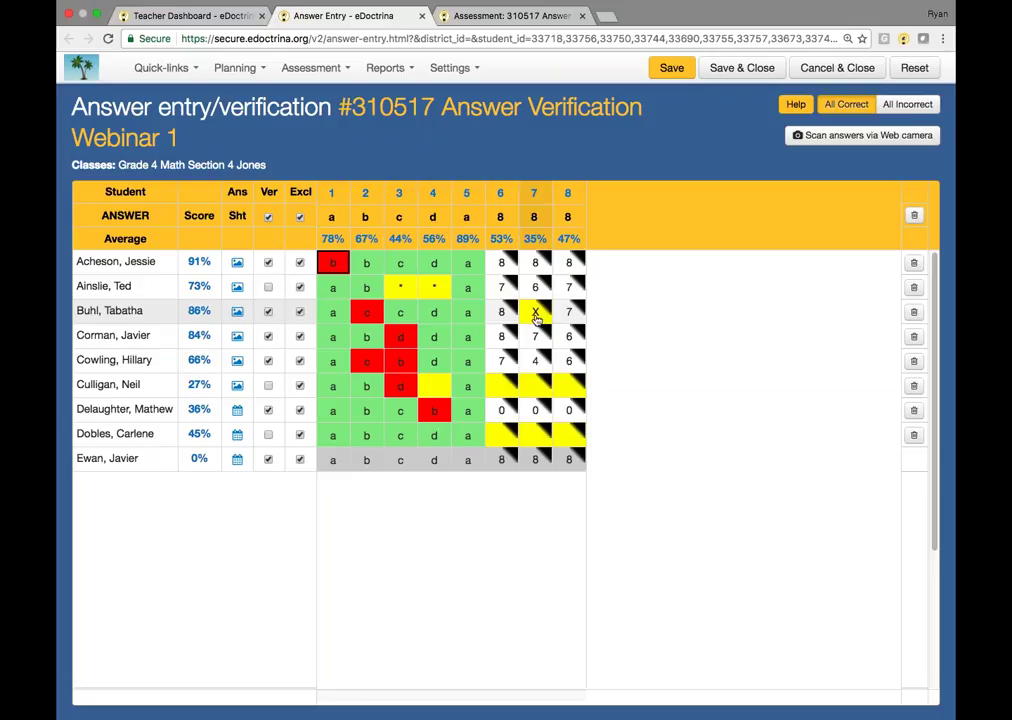
Step: Examine the exclusion mark for question 7 on the scanned answer sheet of the student scoring 86%
left_click(238, 314)
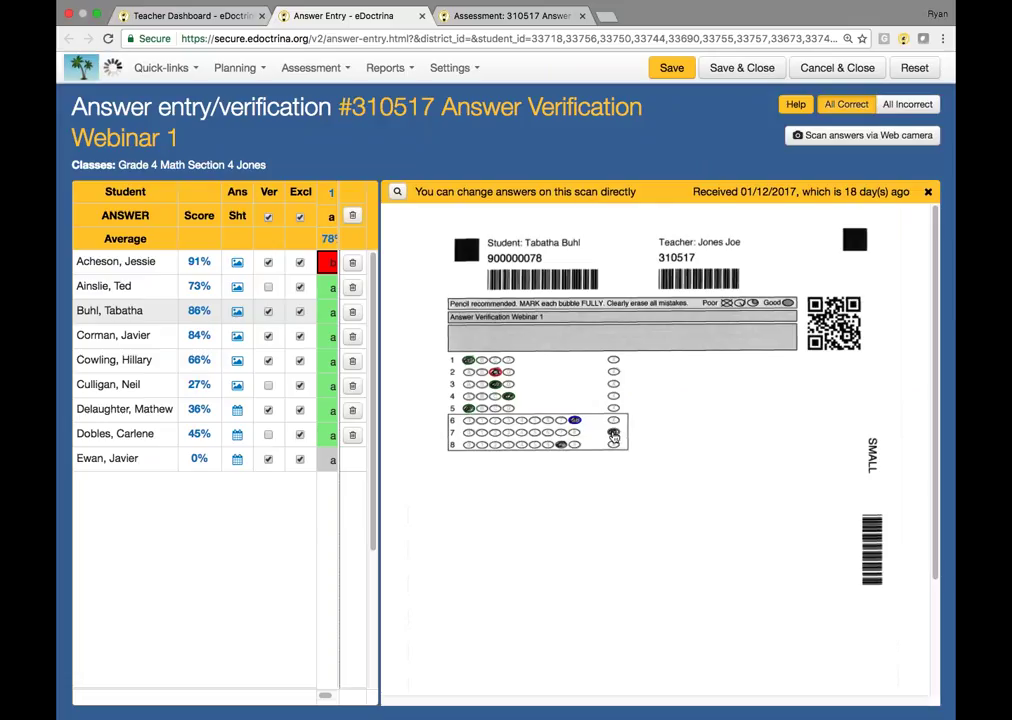
left_click(927, 191)
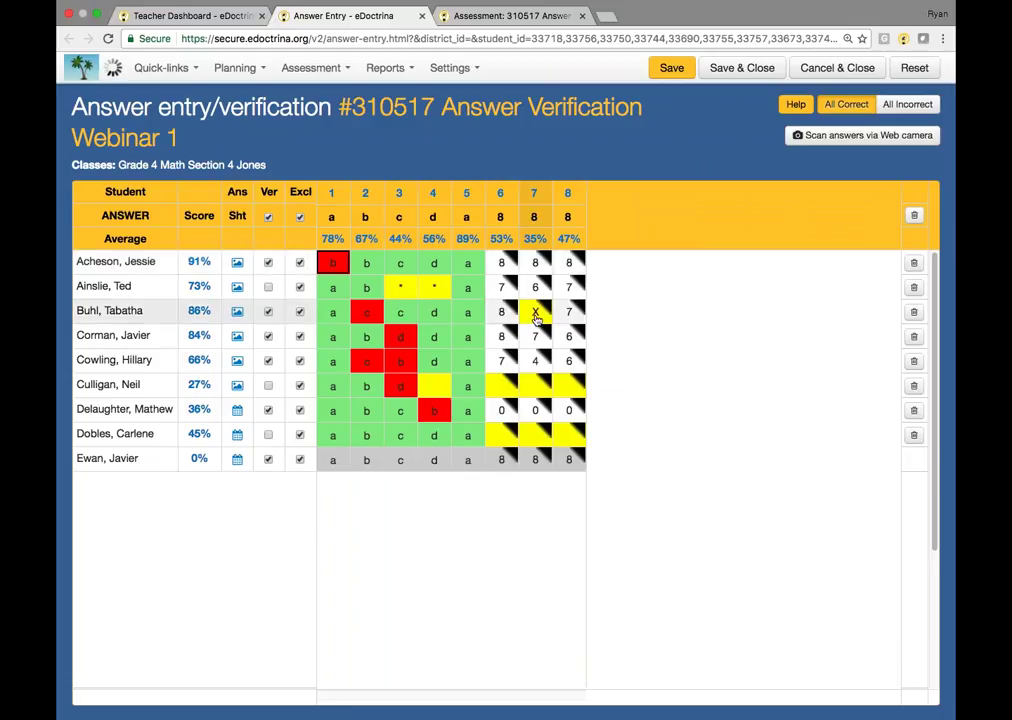
left_click(237, 312)
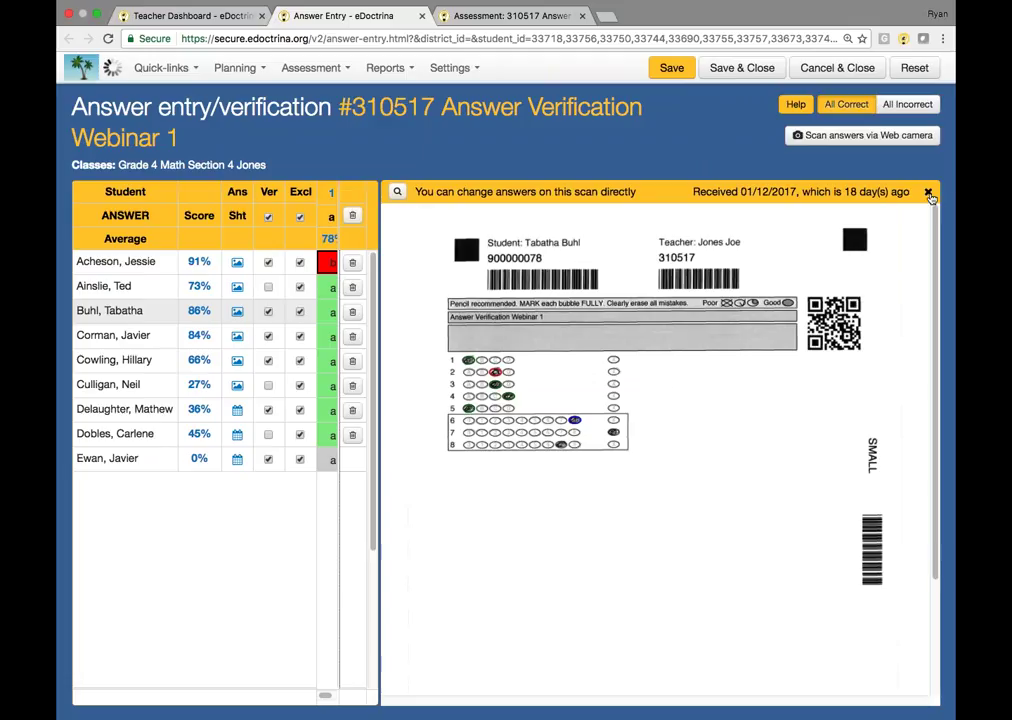
left_click(735, 153)
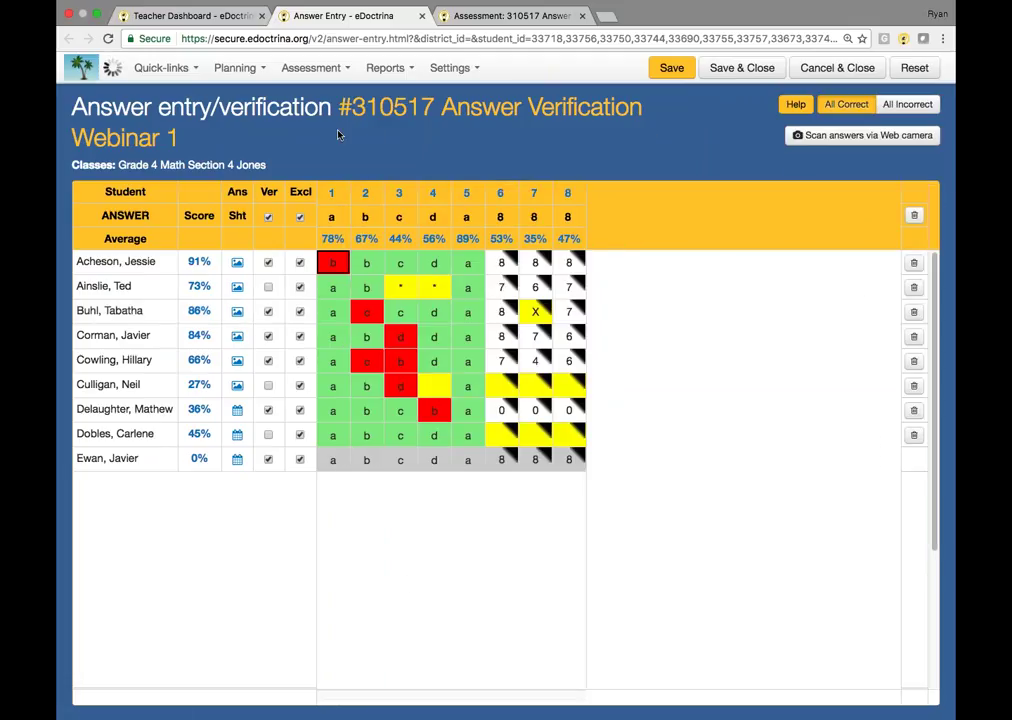
Step: Review the Show X Pt 1 and Show X Pt 2 options for FASTeST Small Bubbles answer sheets, and return to answer entry
left_click(150, 16)
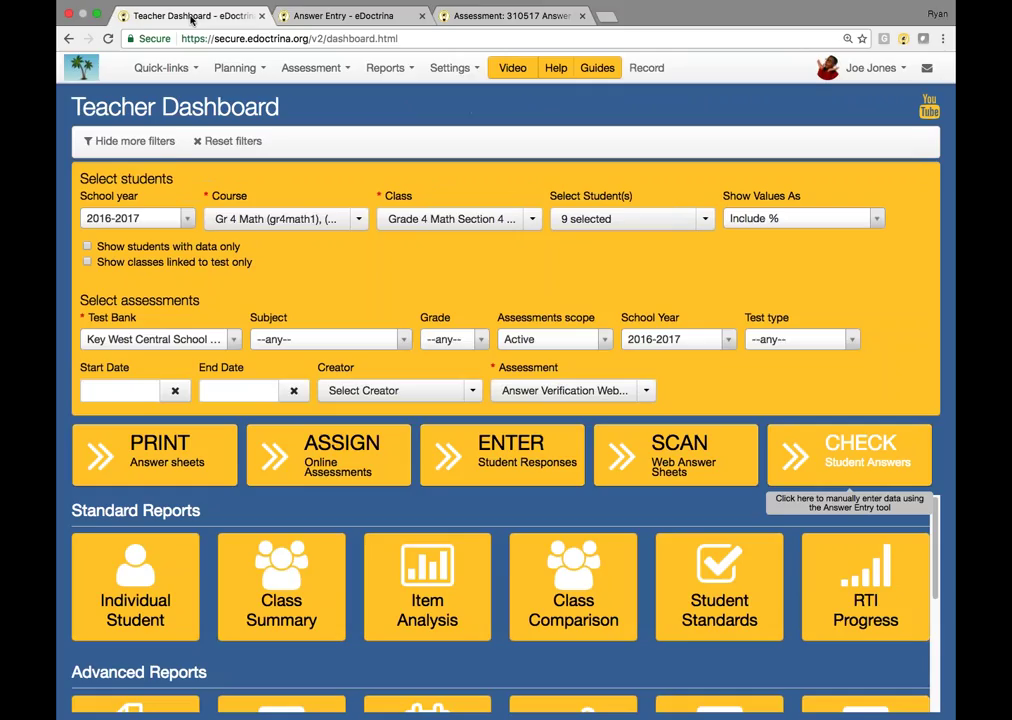
left_click(169, 467)
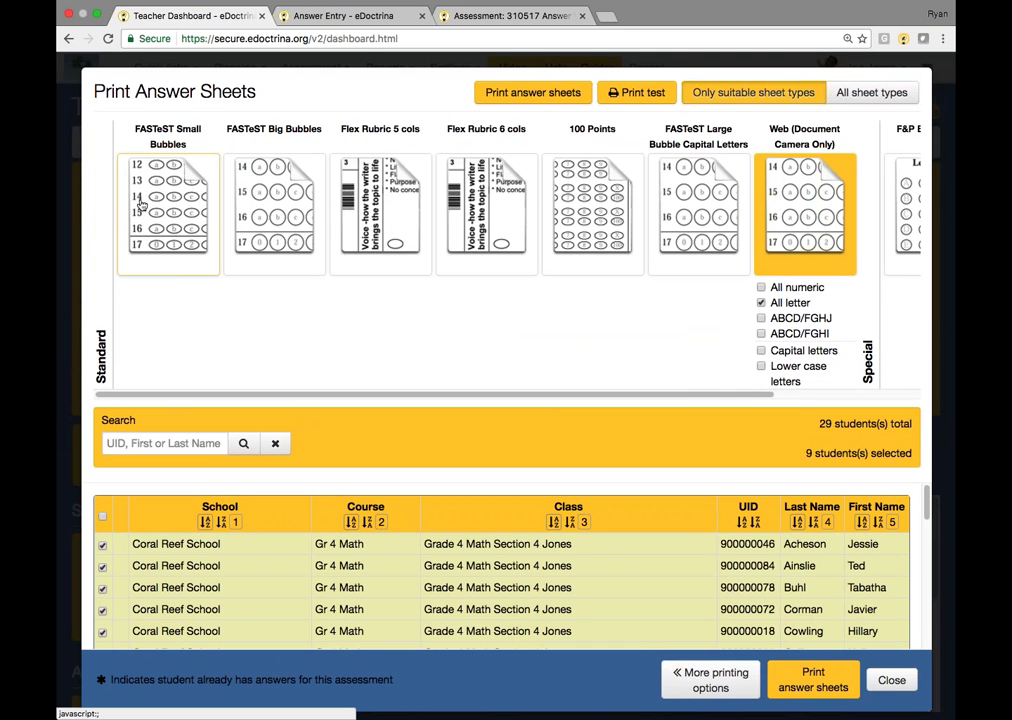
left_click(175, 207)
mouse_move(148, 290)
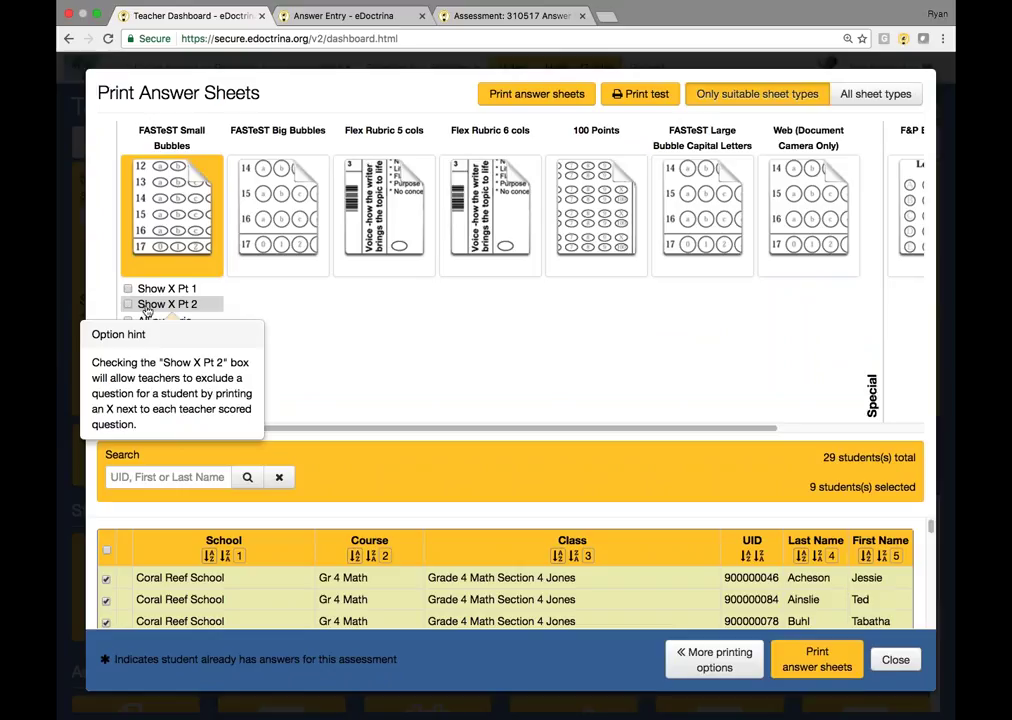
mouse_move(192, 293)
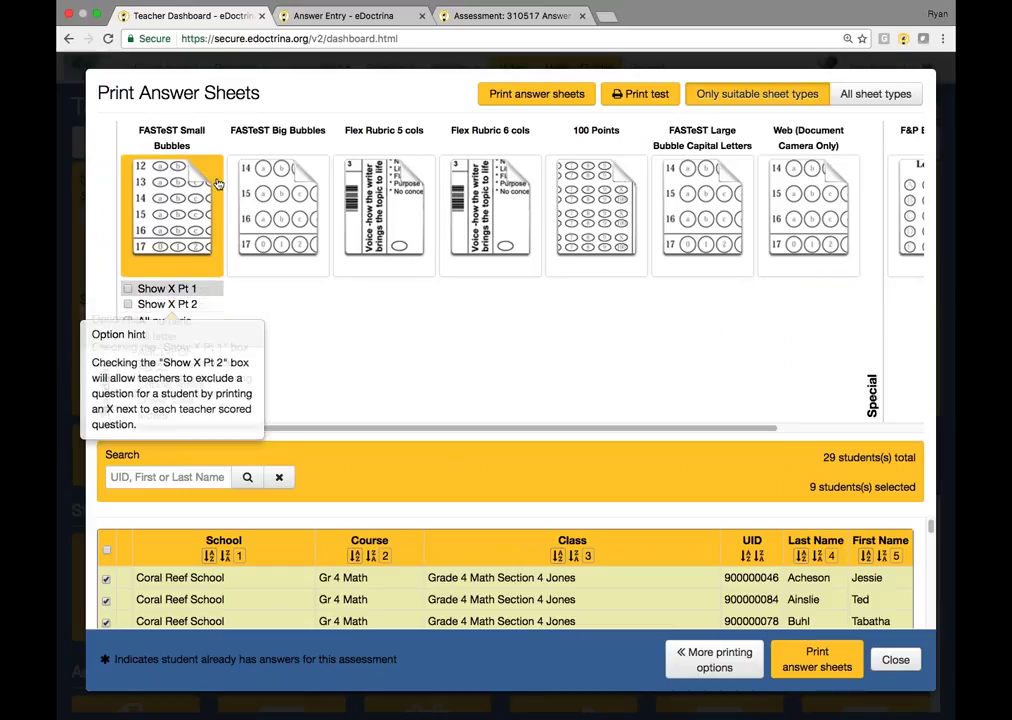
left_click(329, 17)
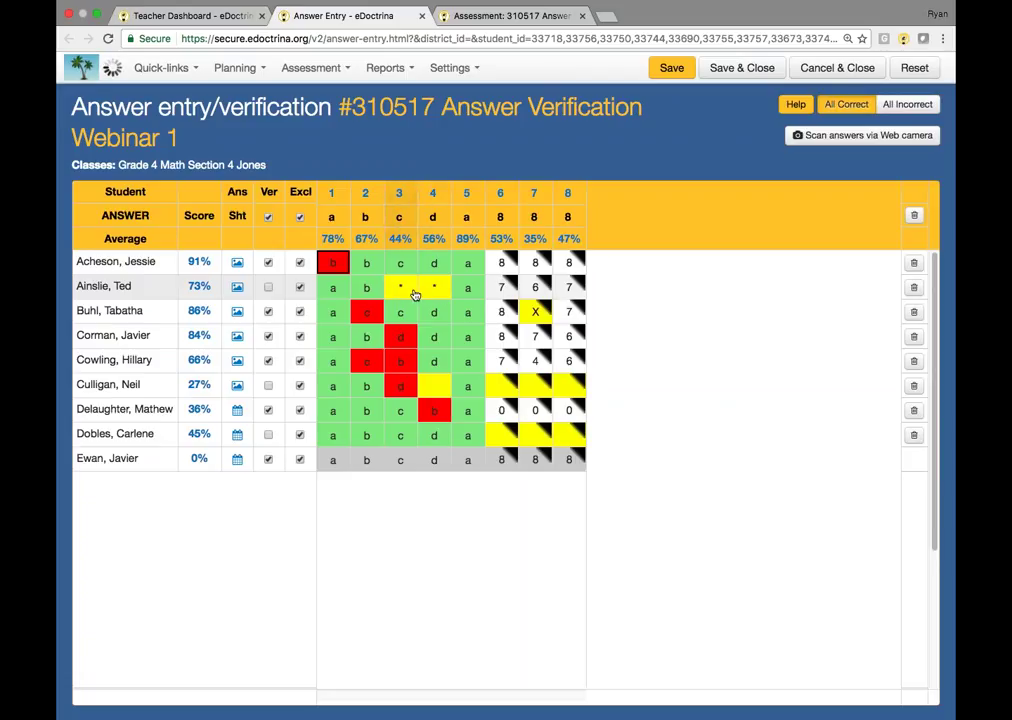
Step: Open the scanned answer sheet of the student scoring 73% and change the question 7 score to 7 on it
left_click(267, 286)
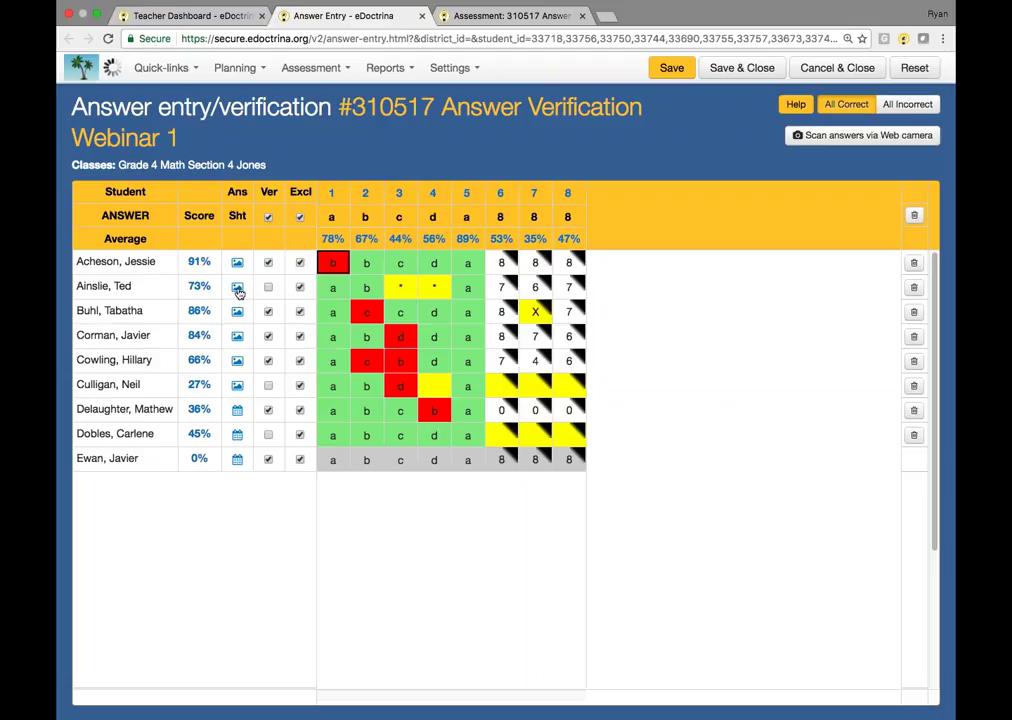
left_click(238, 289)
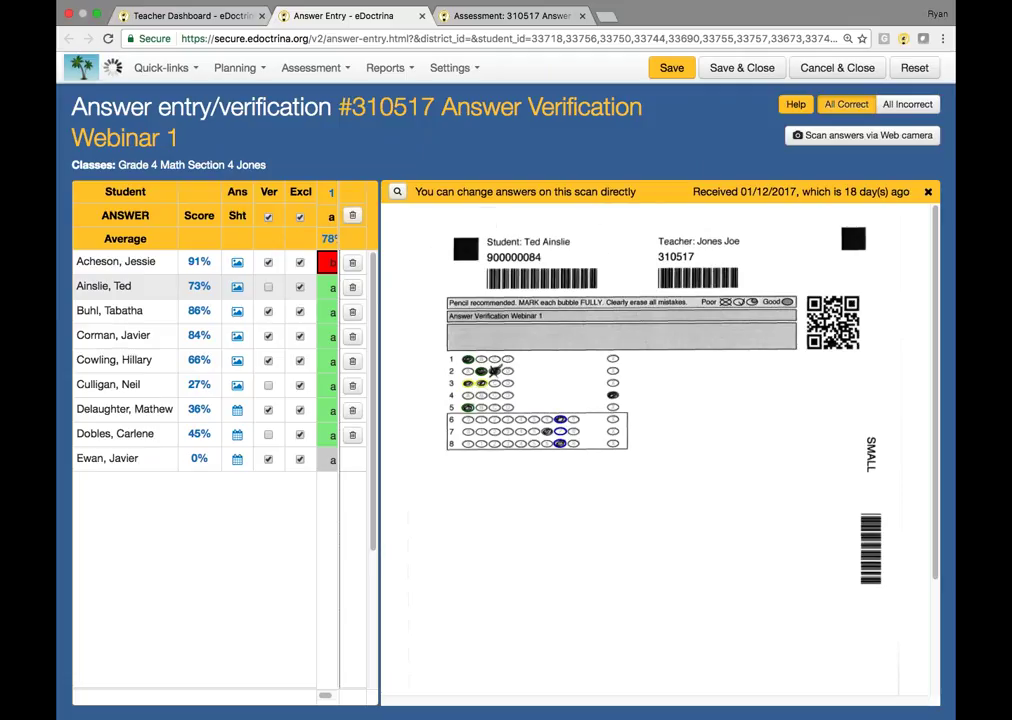
Step: Open the scanned sheet of the student scoring 73% in a separate window, inspect it enlarged, and close both sheet views
left_click(397, 191)
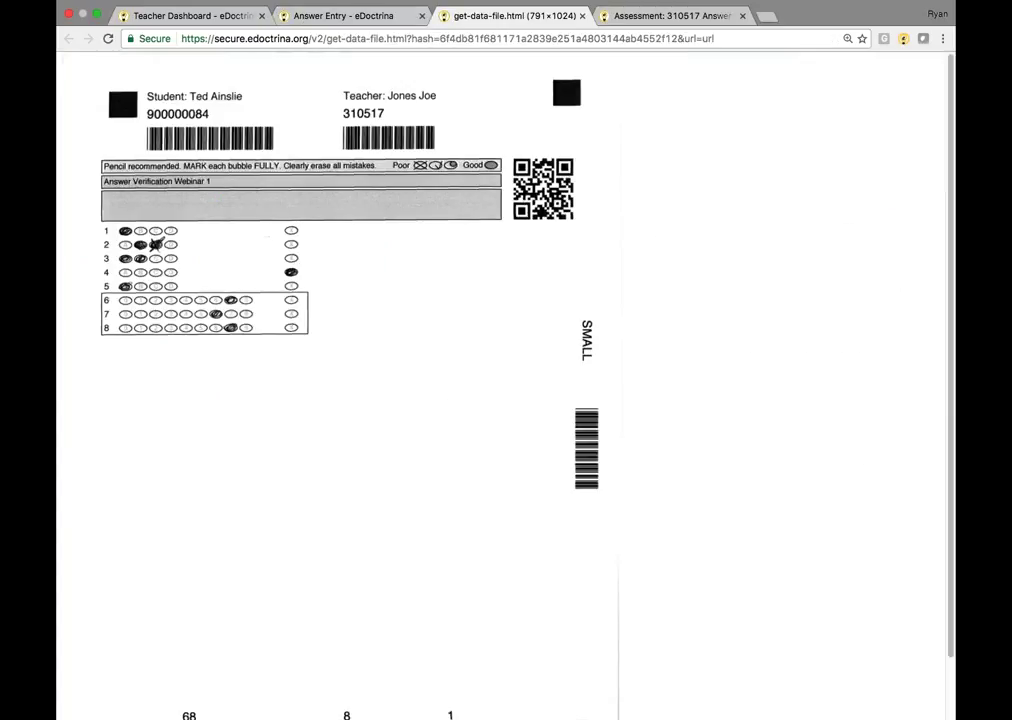
key("ctrl+shift+Tab")
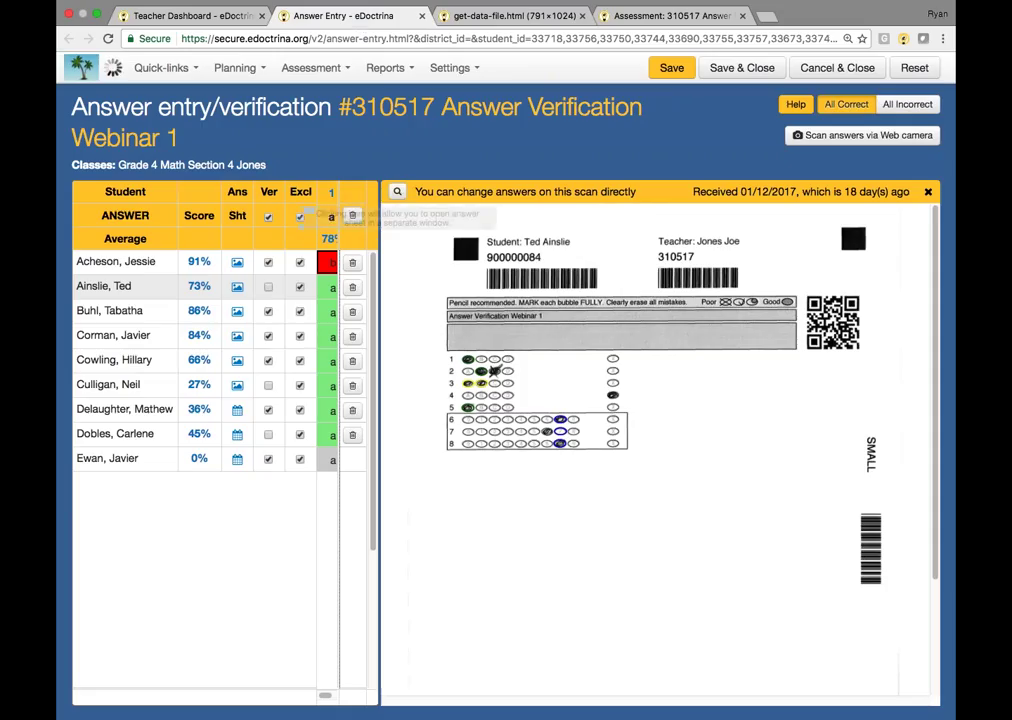
key("ctrl+Tab")
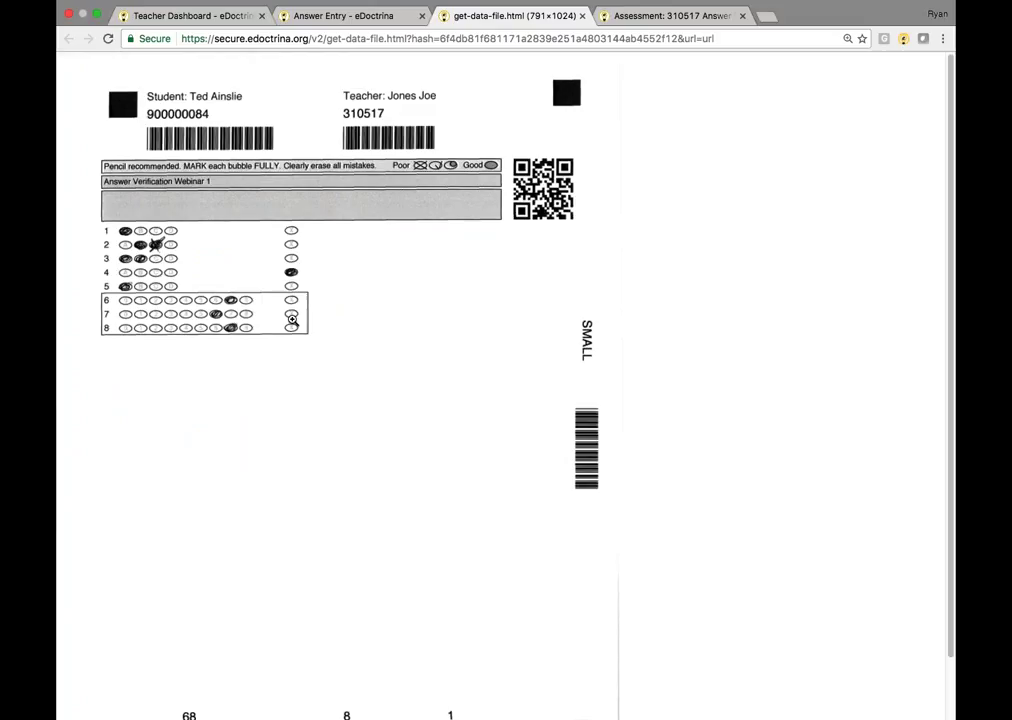
left_click(351, 309)
left_click(351, 309)
left_click(351, 309)
left_click(351, 309)
key("super+equal")
key("super+w")
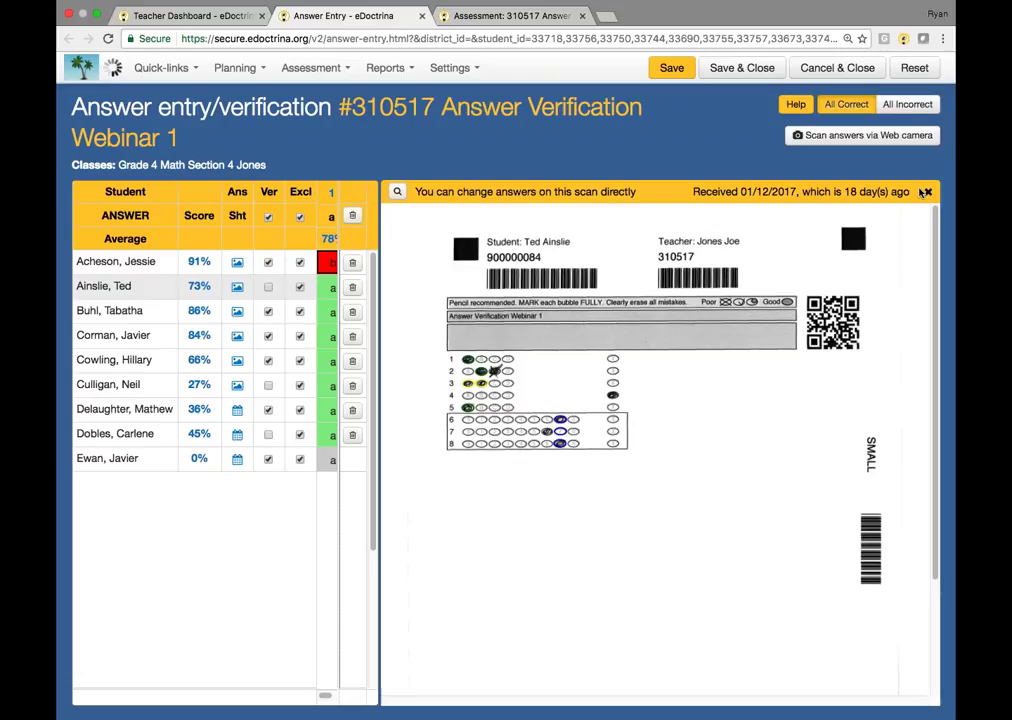
left_click(928, 191)
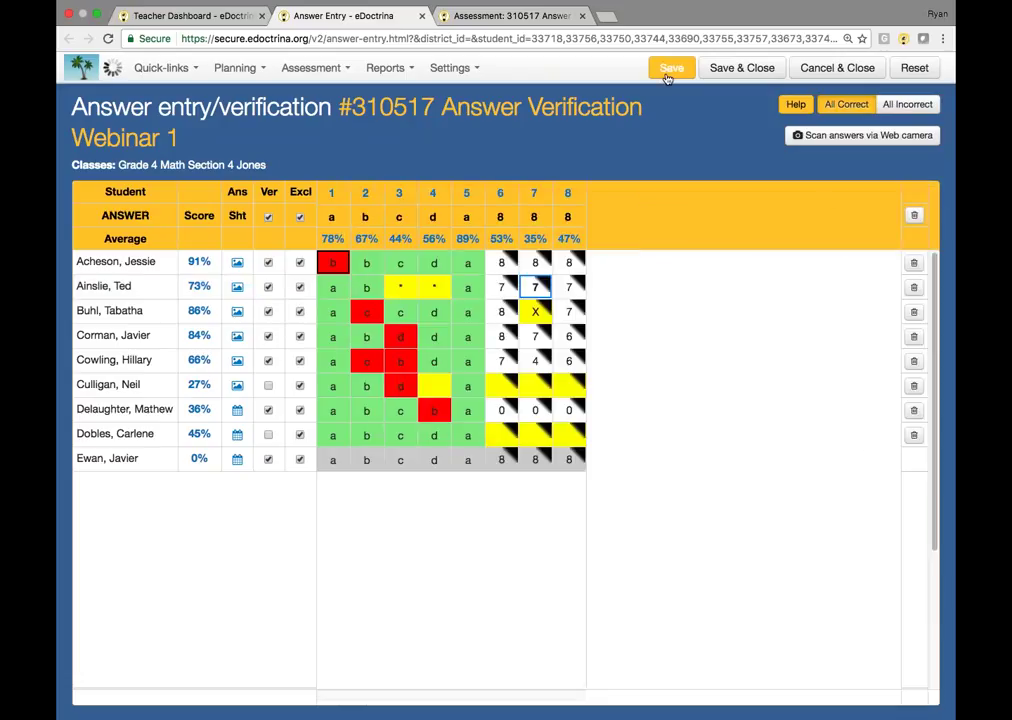
Step: Change the question 3 answer of the student scoring 73% to b
left_click(436, 288)
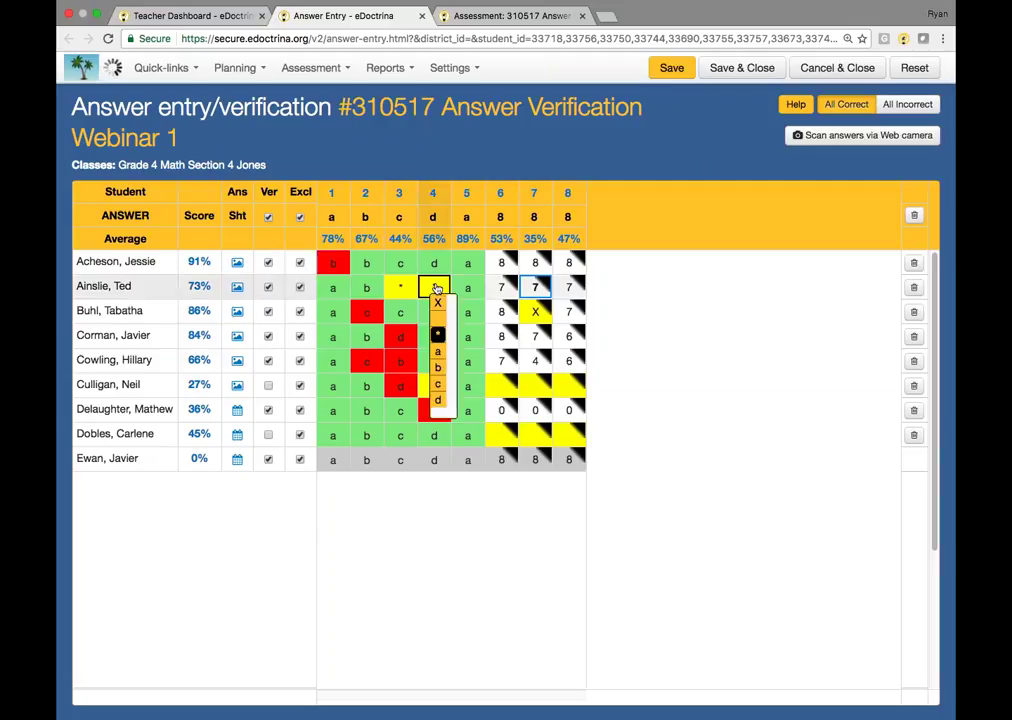
left_click(407, 291)
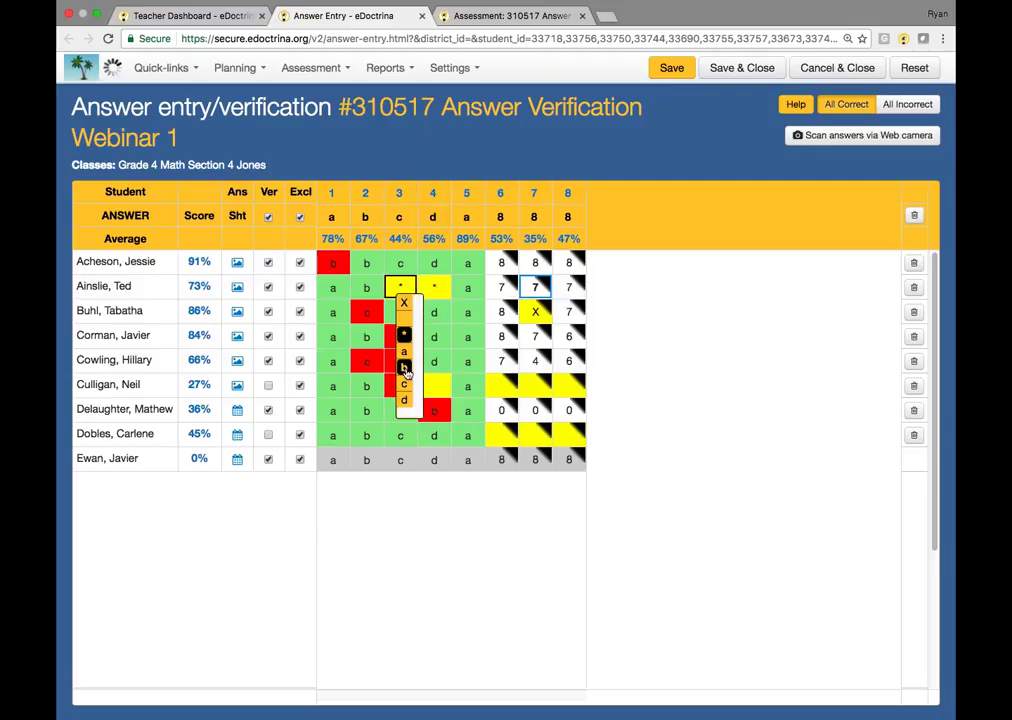
left_click(405, 369)
left_click(436, 288)
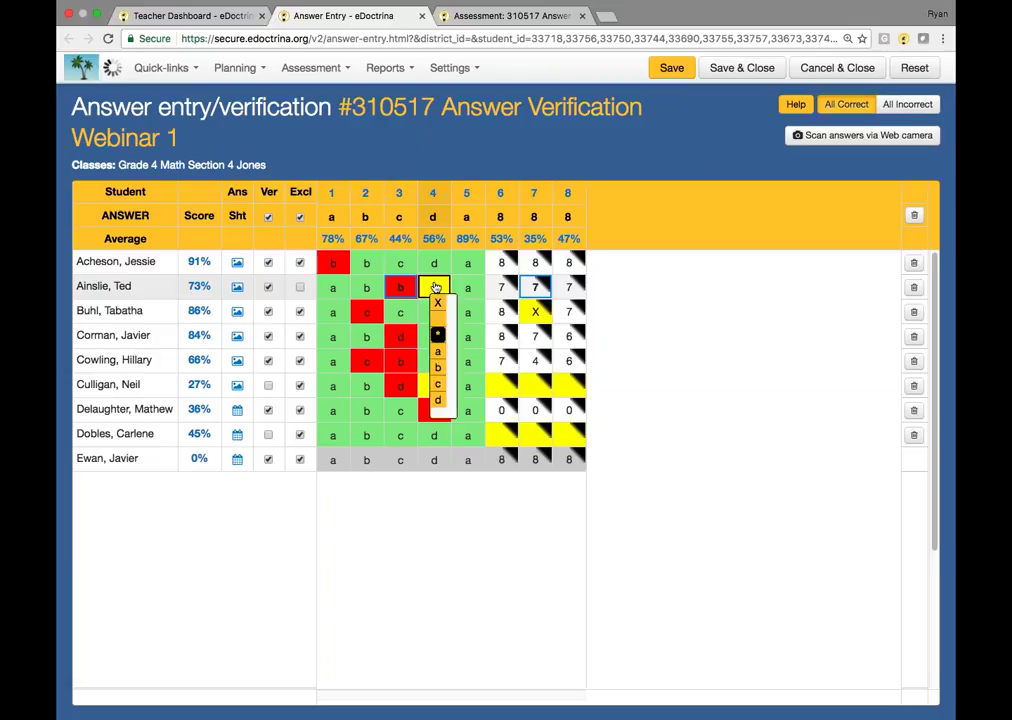
left_click(775, 352)
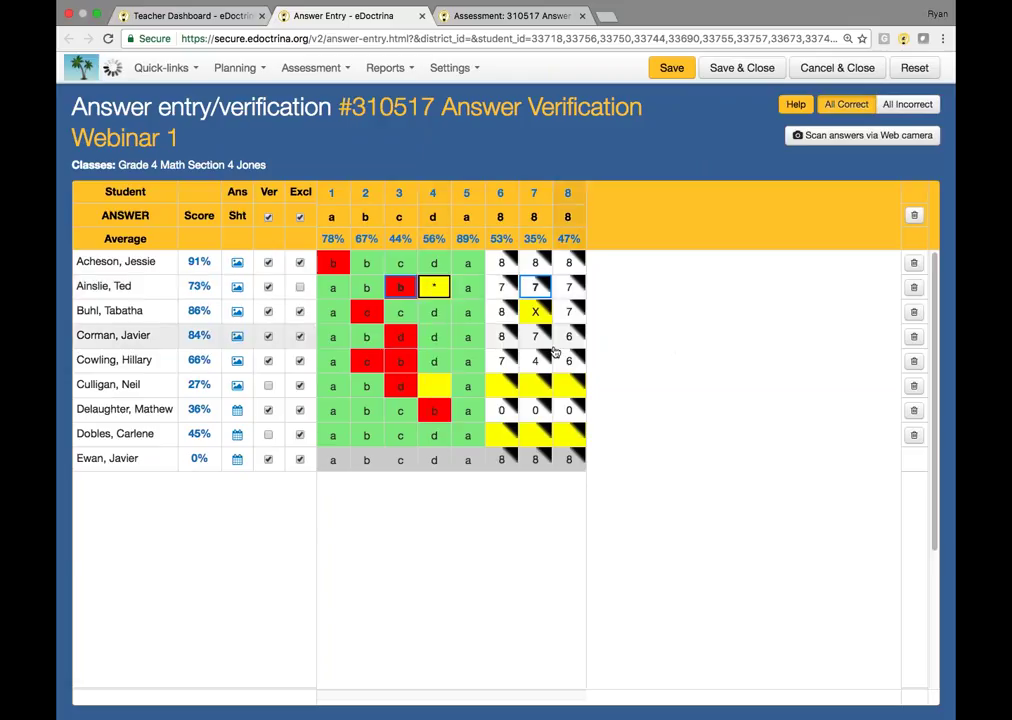
left_click(300, 287)
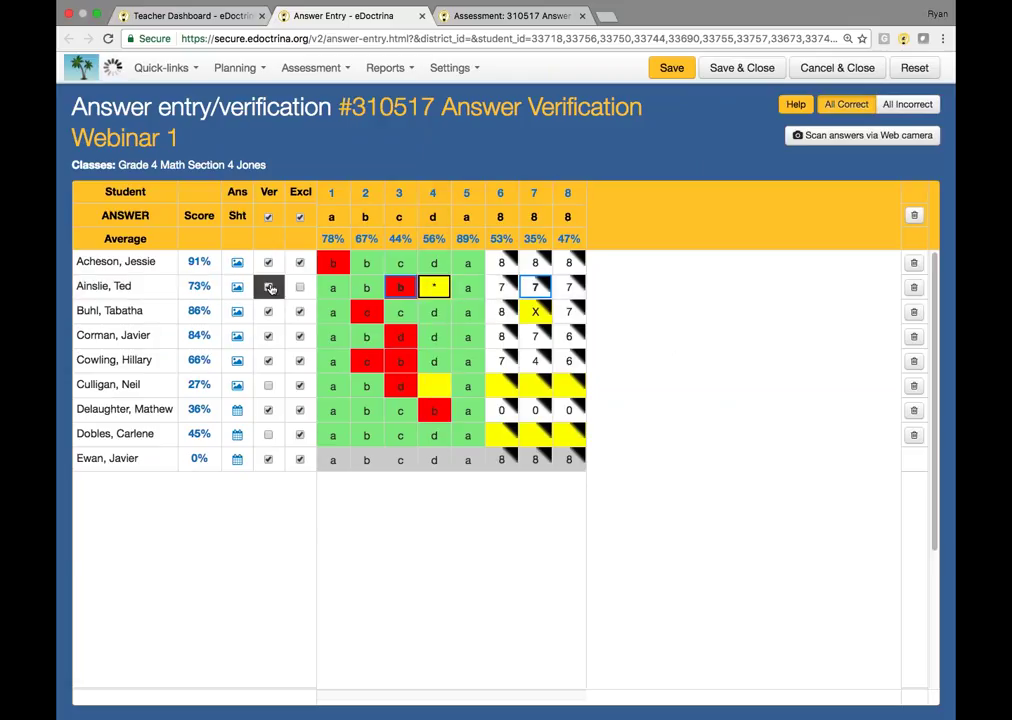
left_click(299, 289)
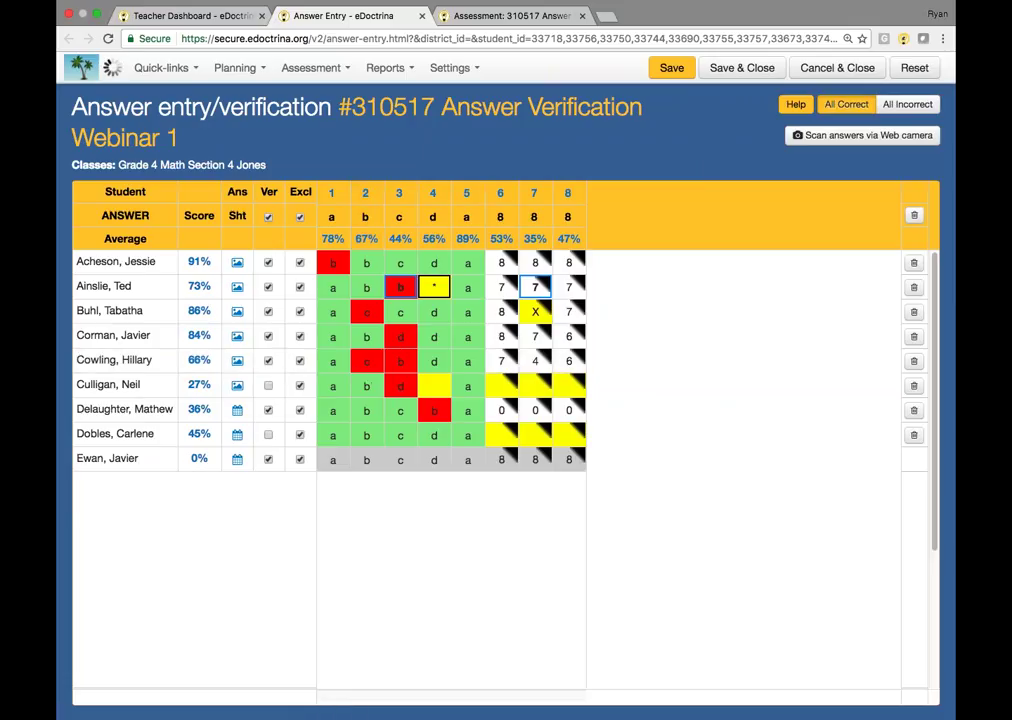
Step: Examine the marks on the scanned answer sheet of the student scoring 27%, and close the sheet
left_click(237, 386)
left_click(269, 386)
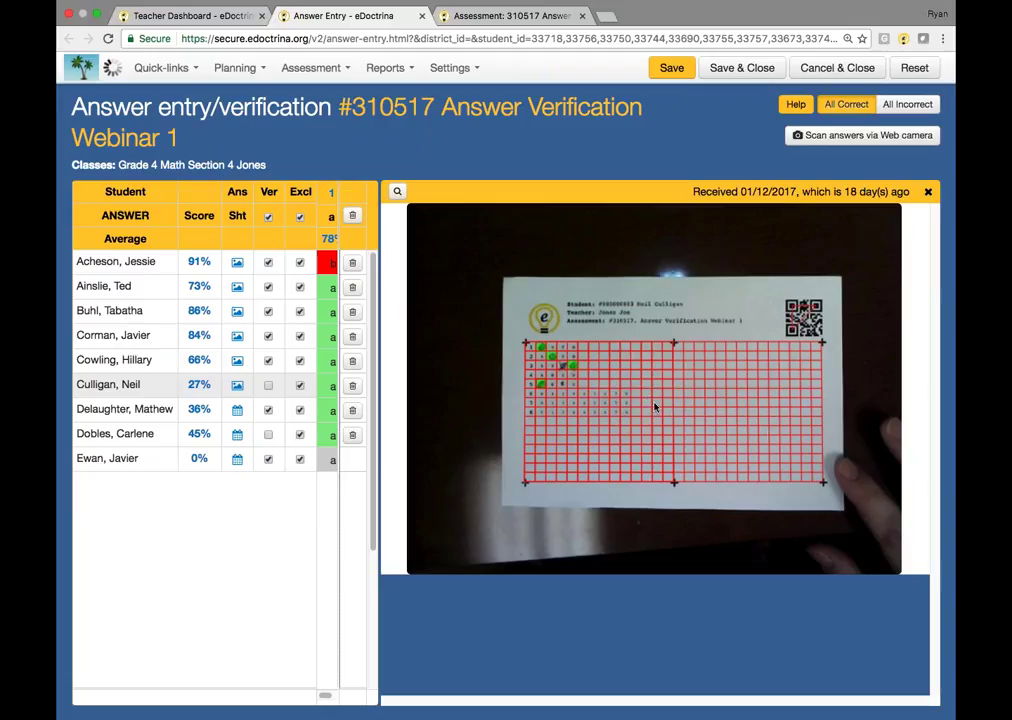
left_click(928, 194)
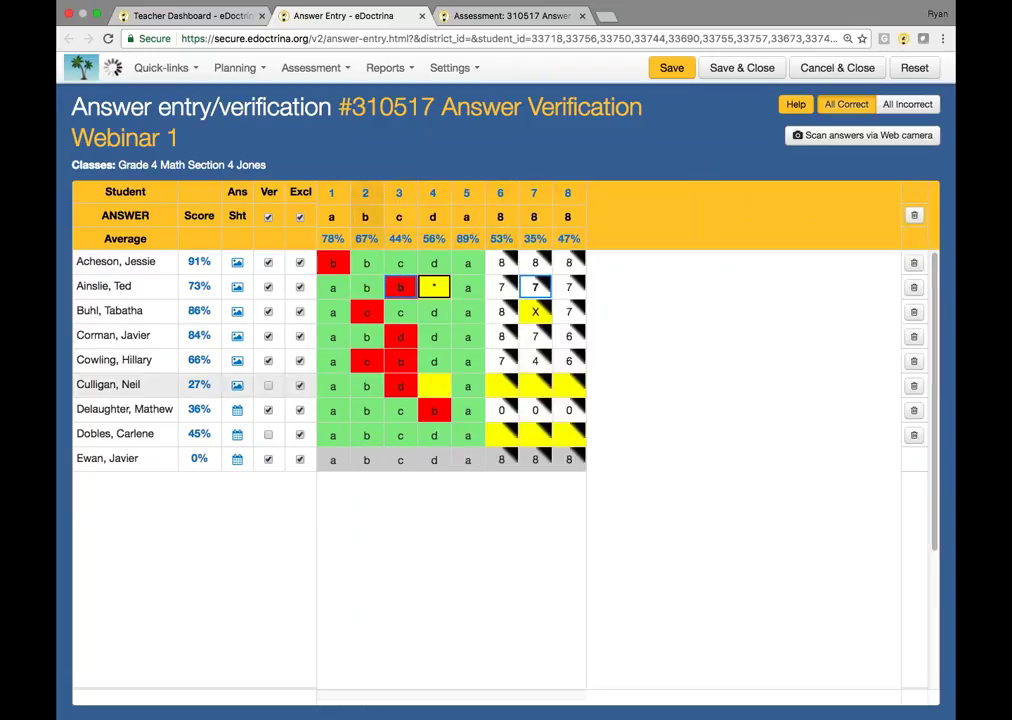
left_click(237, 387)
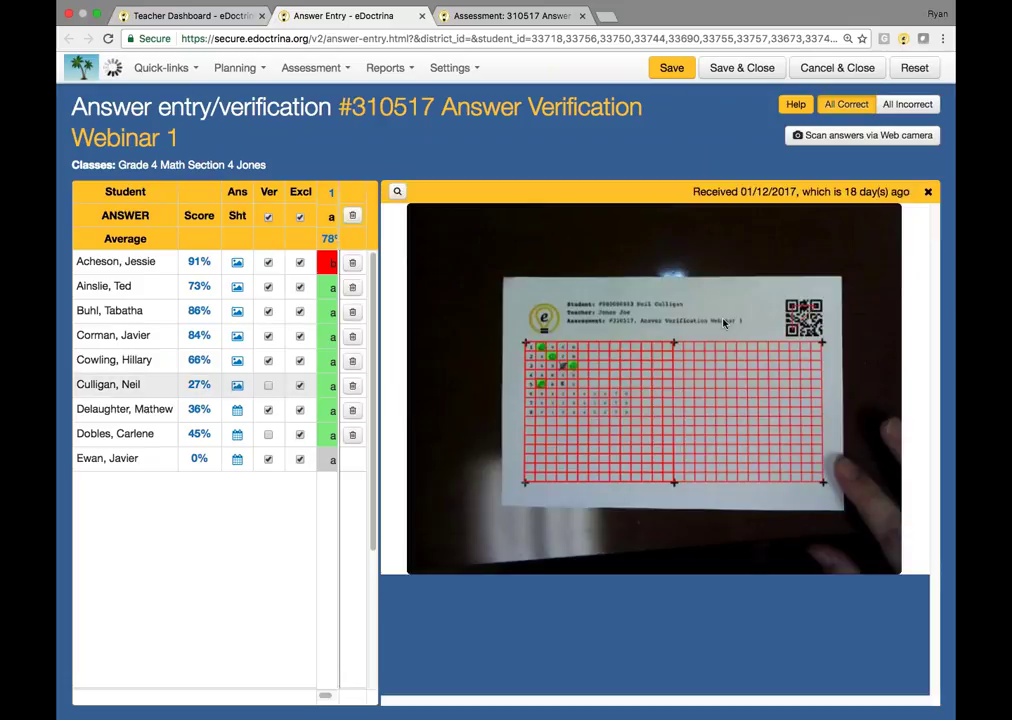
left_click(928, 191)
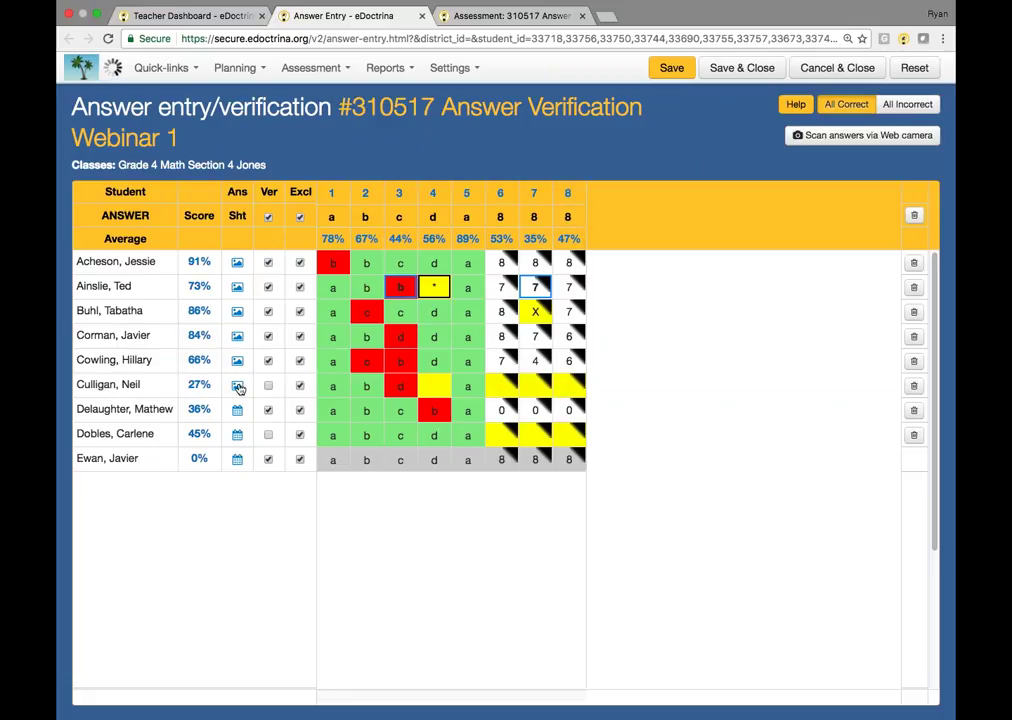
Step: Review the help legend for answer colours and symbols, and check the scanned sheet of the student scoring 27% against it
left_click(795, 108)
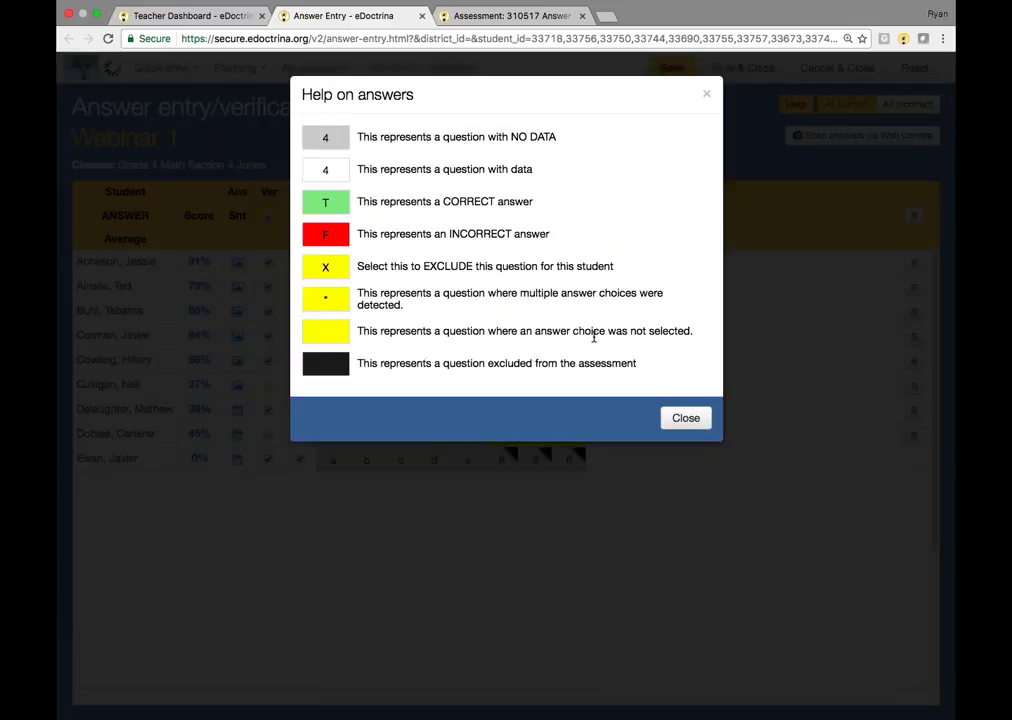
left_click(684, 419)
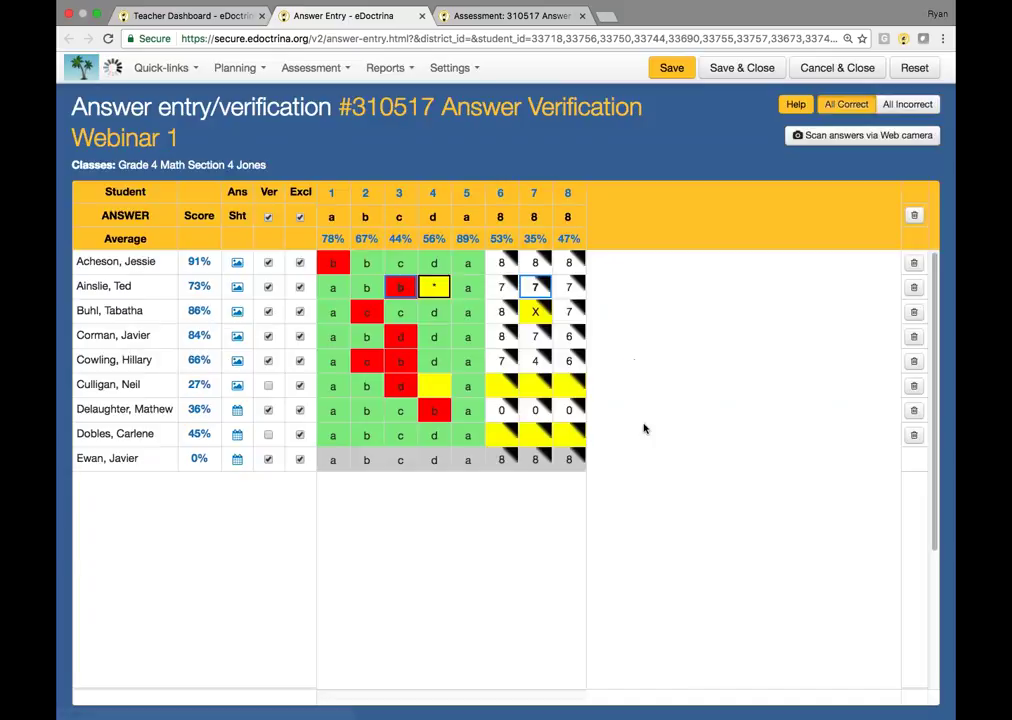
left_click(237, 386)
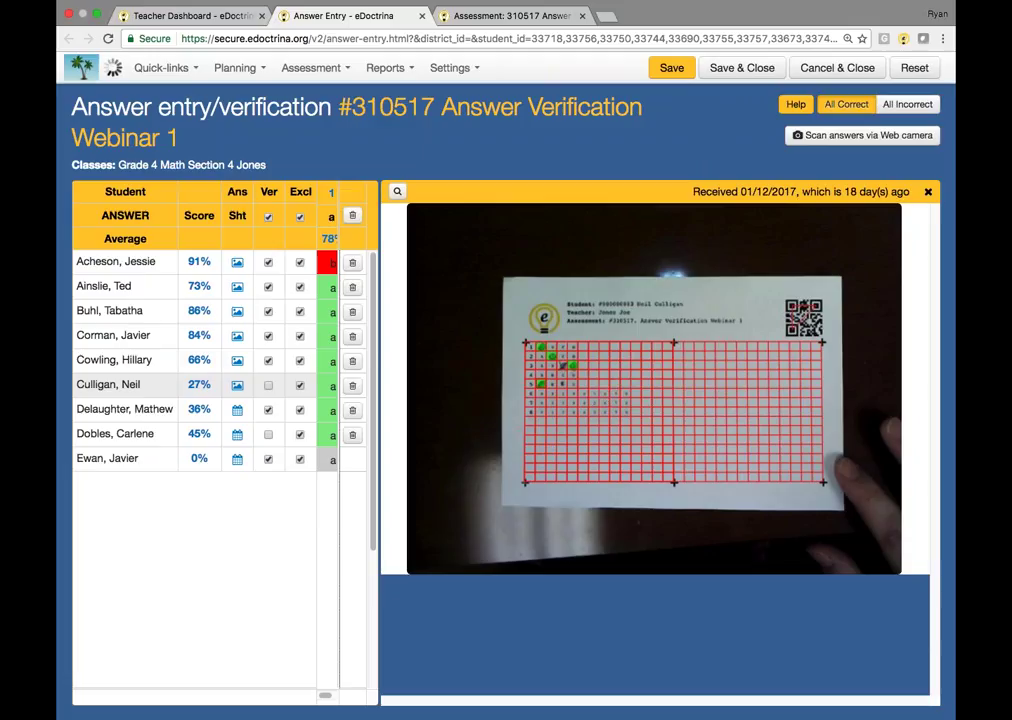
left_click(927, 194)
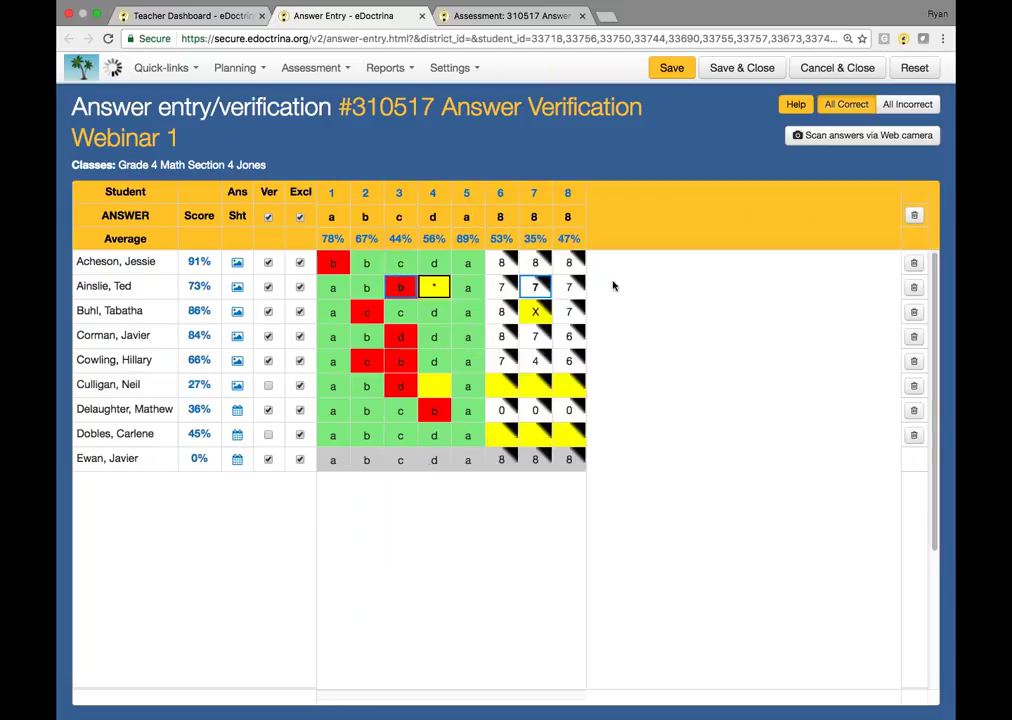
Step: Enter scores of 6, 7 and 5 for questions 6, 7 and 8 of the student scoring 27%
left_click(501, 385)
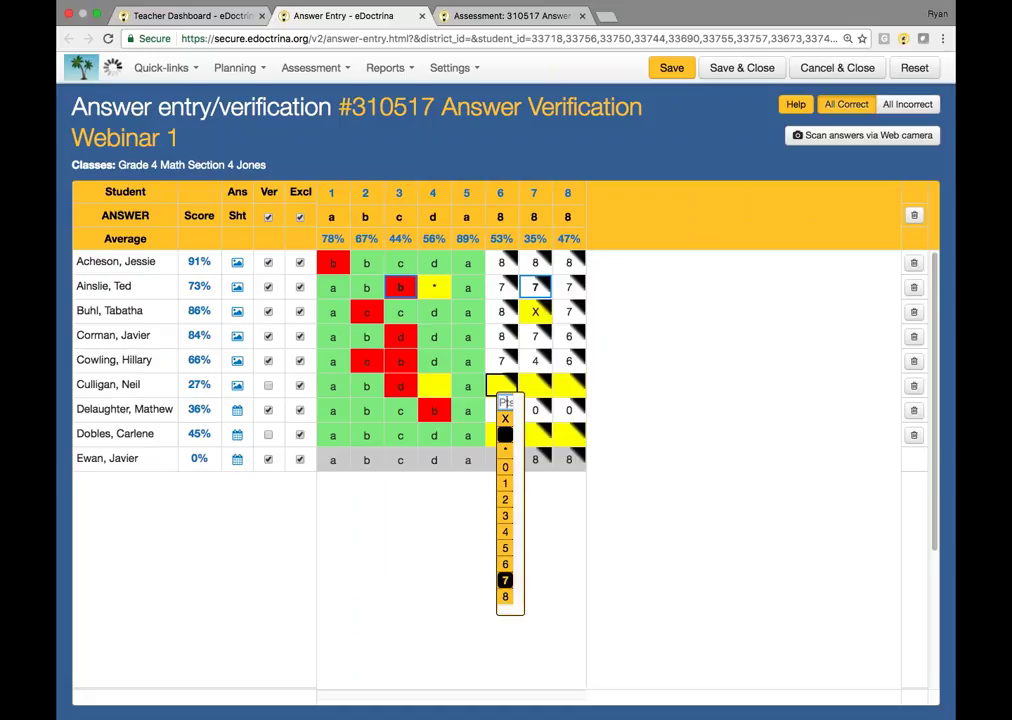
left_click(505, 564)
left_click(538, 386)
left_click(539, 580)
left_click(569, 386)
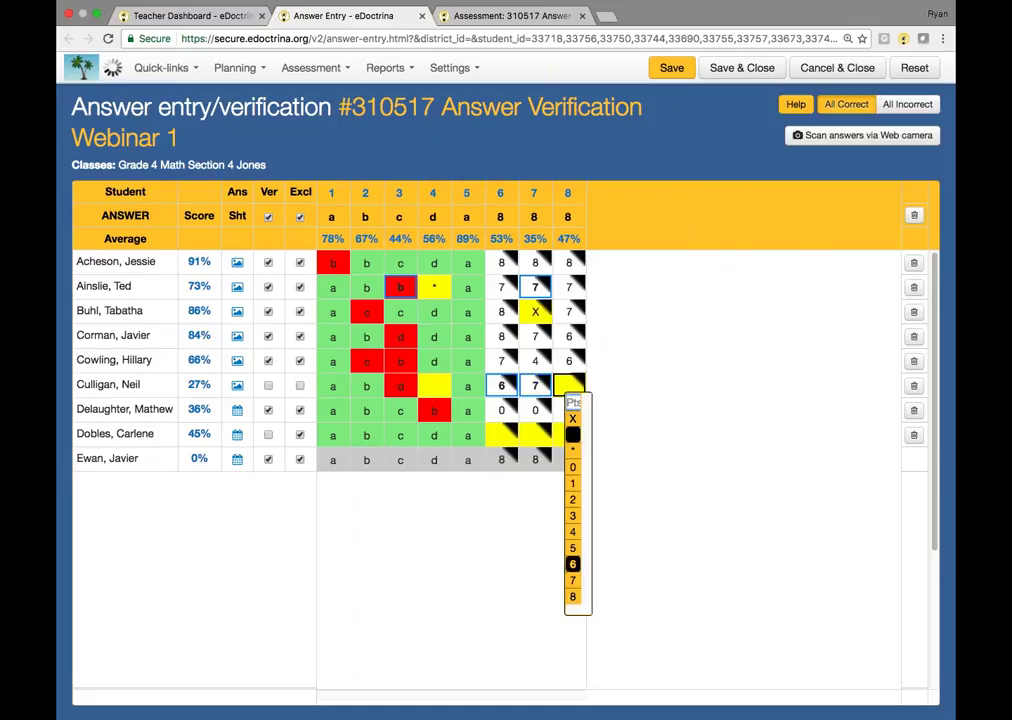
left_click(572, 547)
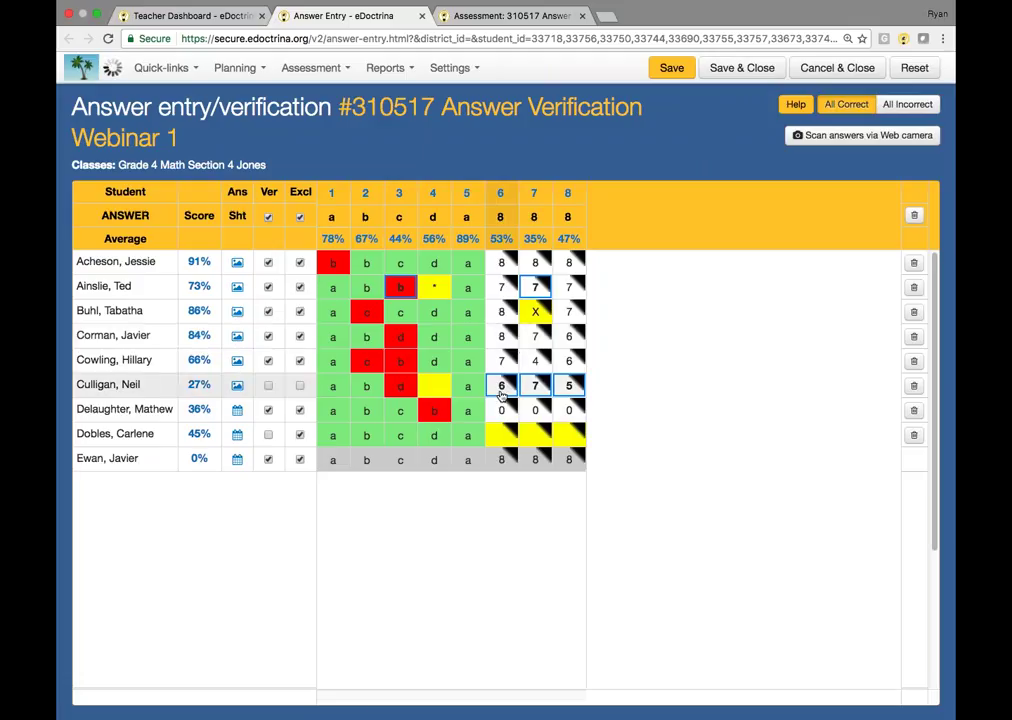
type("6")
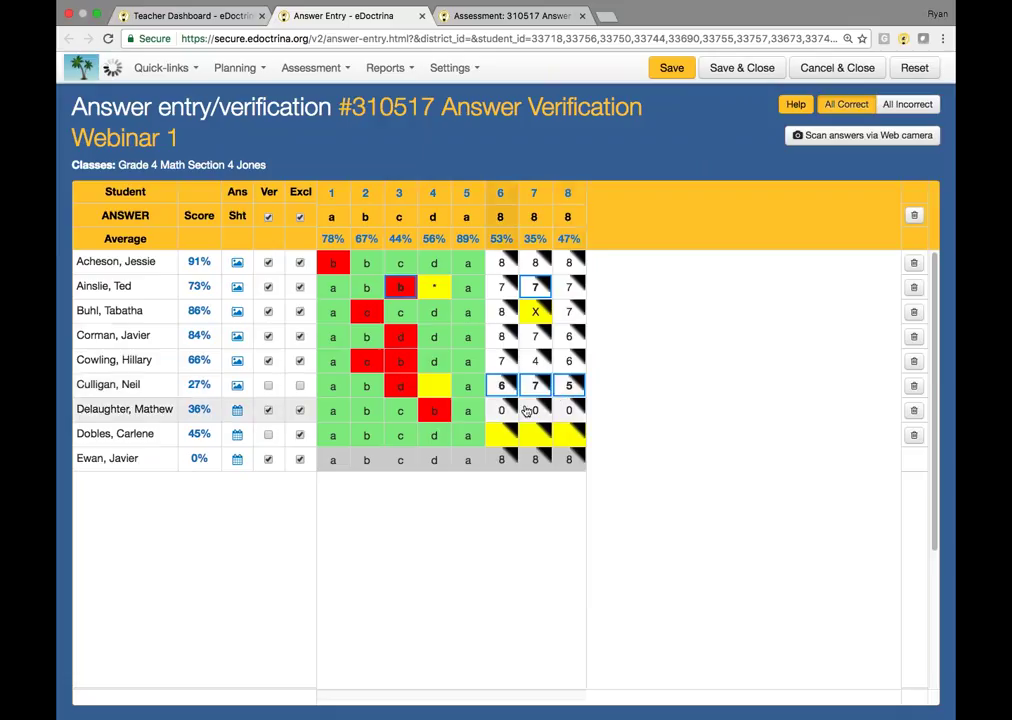
Step: Mark the answers of the student scoring 27% as verified and save the changes
left_click(268, 386)
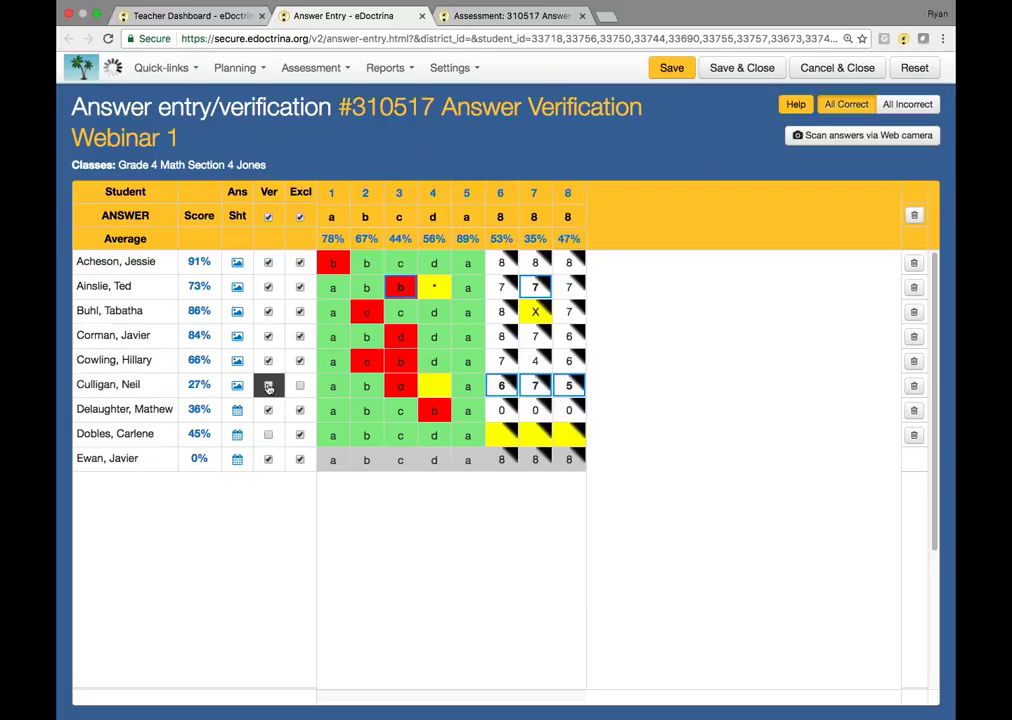
left_click(300, 387)
left_click(670, 72)
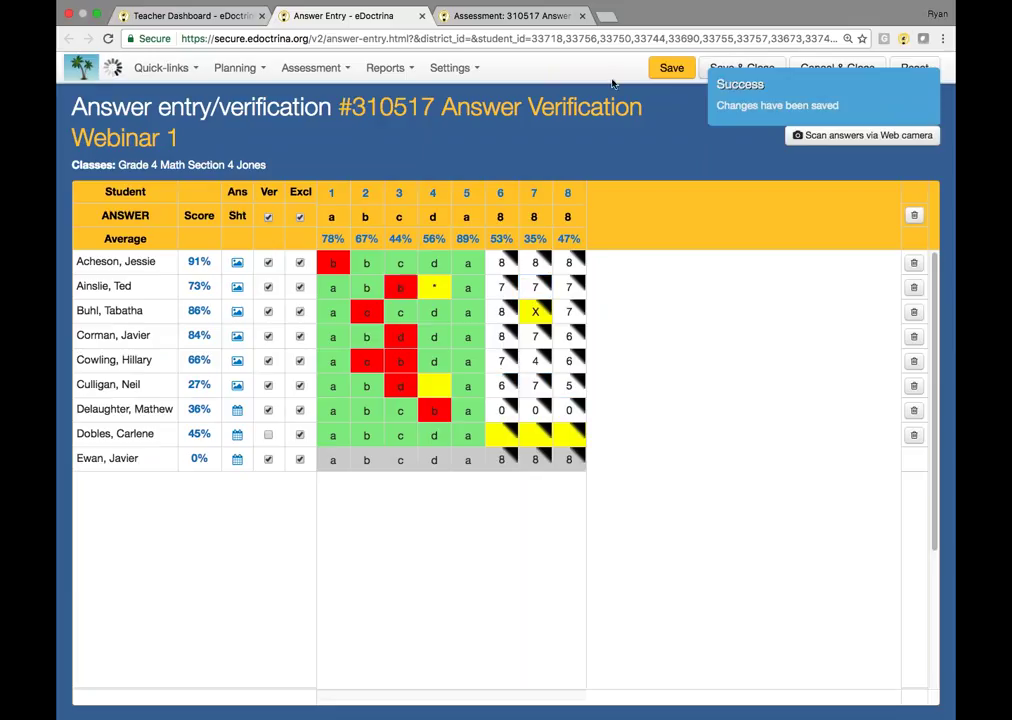
left_click(721, 83)
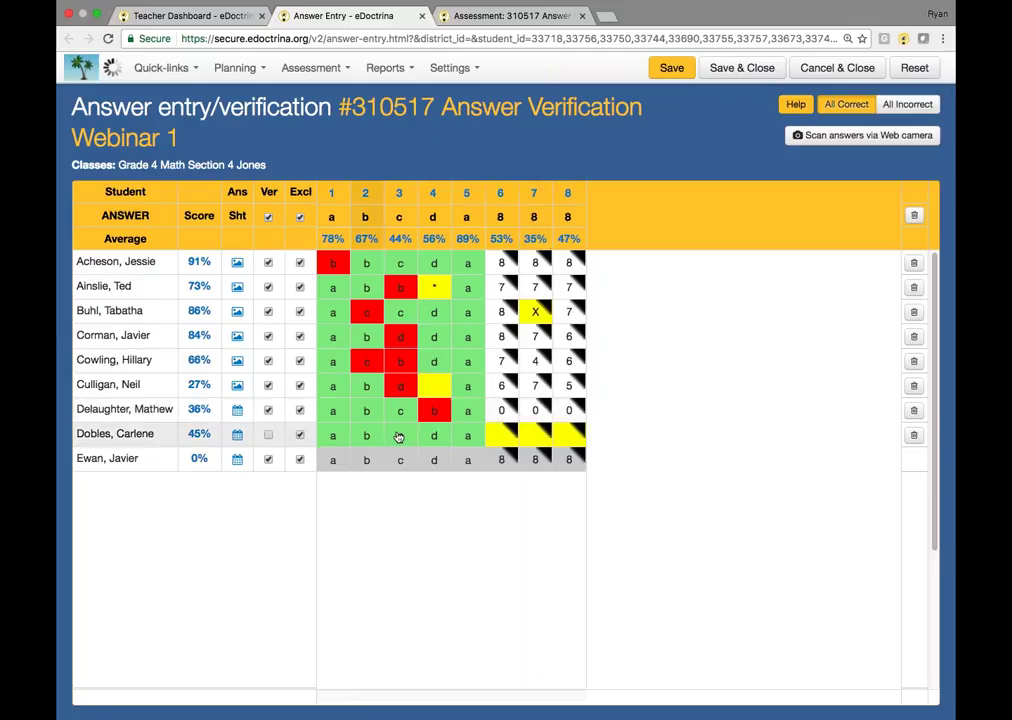
Step: View the online assessment statistic and question 6 response of the student scoring 45%, and leave without setting a score
mouse_move(238, 438)
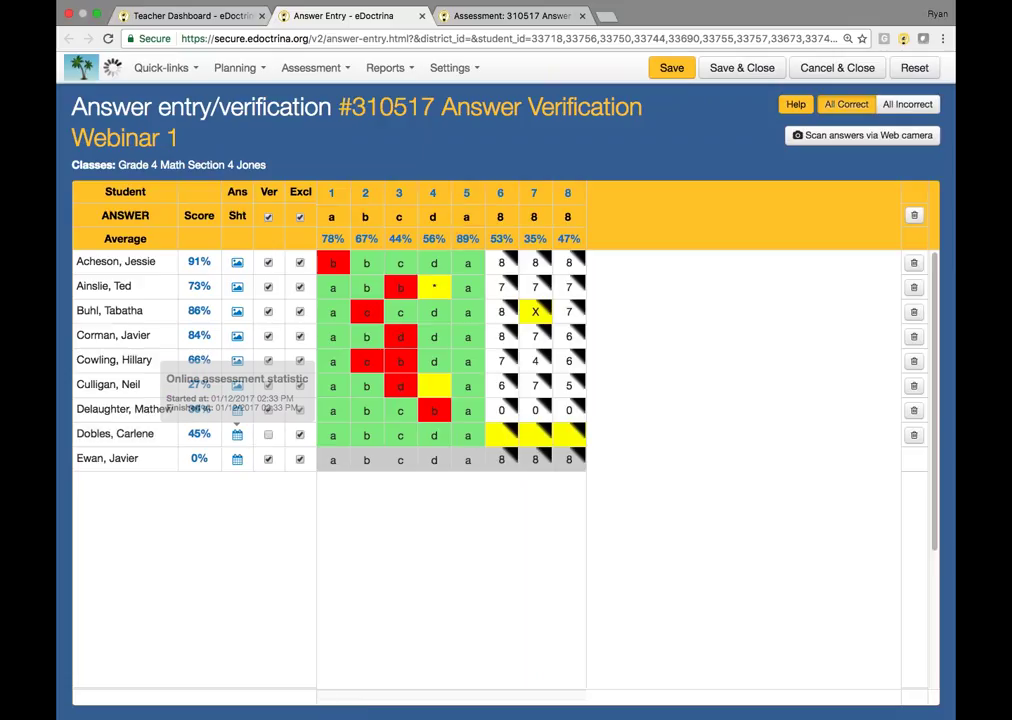
left_click(513, 430)
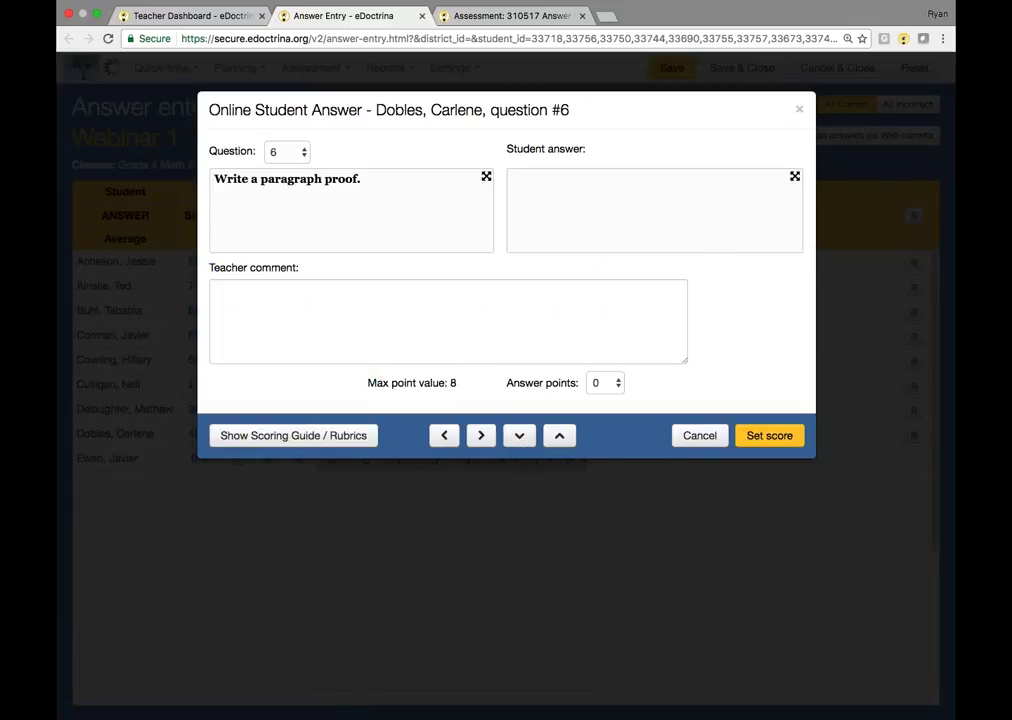
left_click(696, 436)
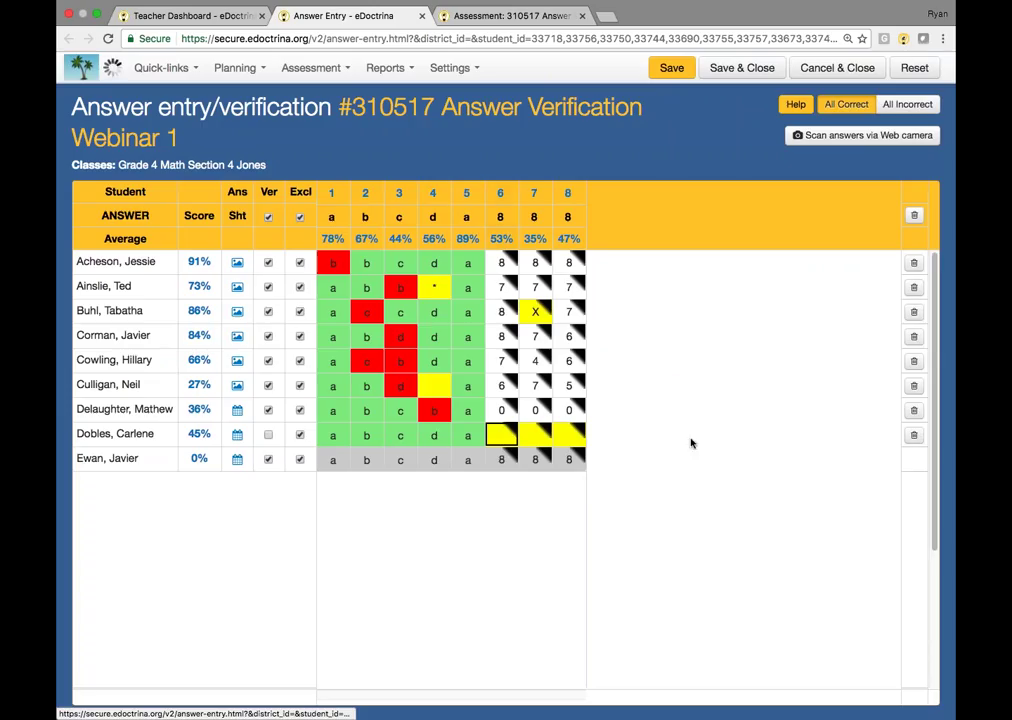
Step: Read the enlarged question 6 online response of the student scoring 36% and set its answer points to 6
left_click(512, 409)
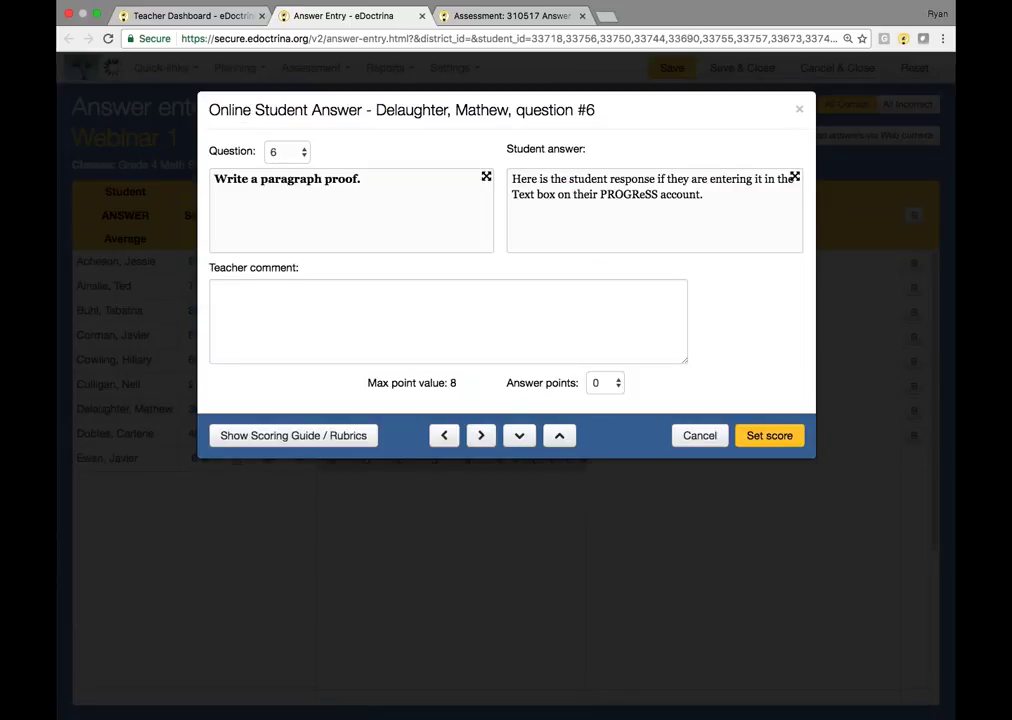
left_click(794, 179)
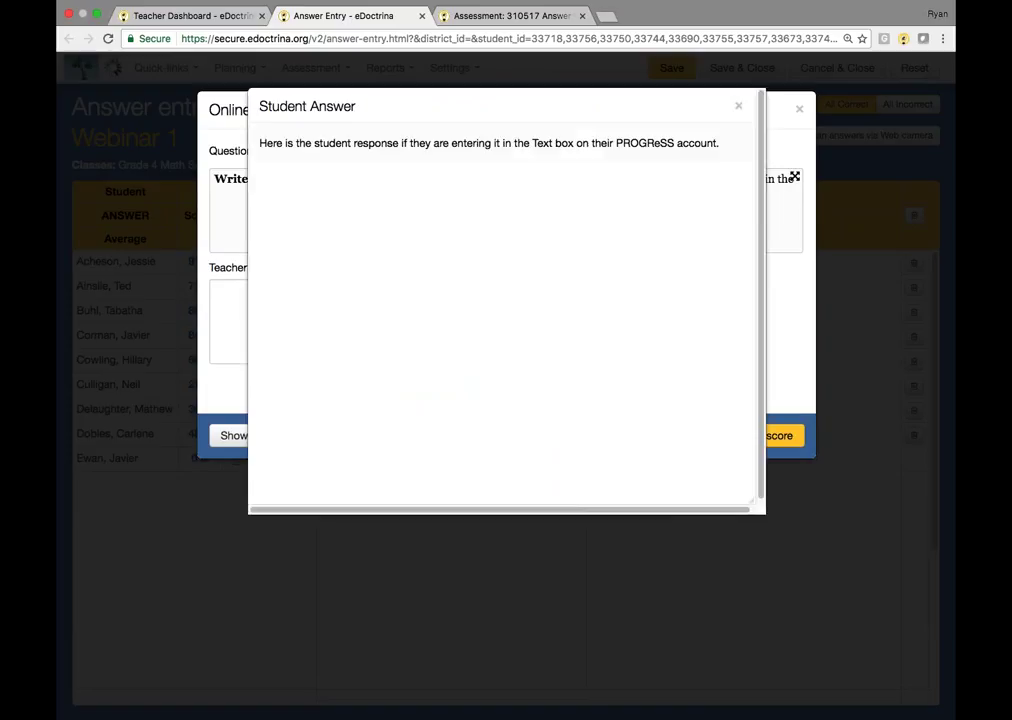
left_click(738, 106)
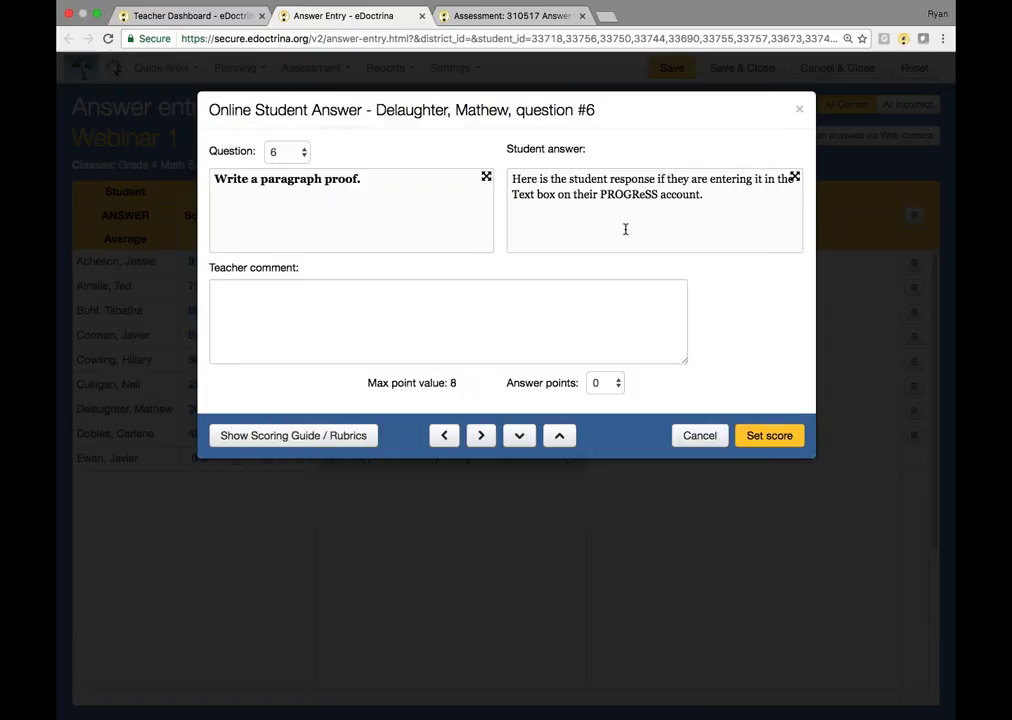
left_click(619, 384)
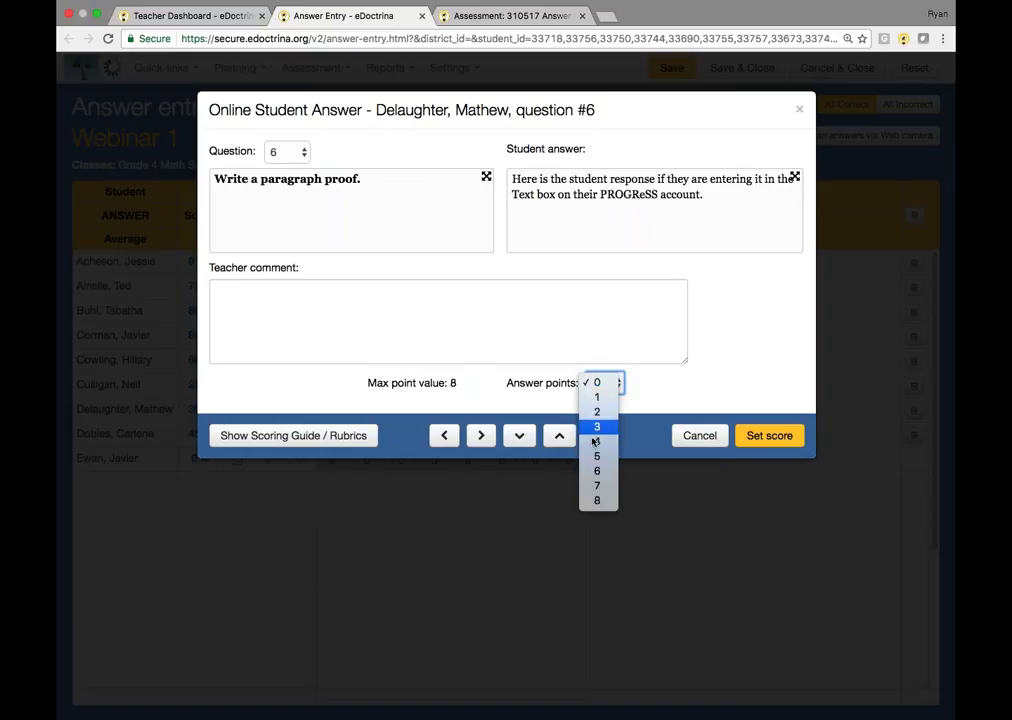
left_click(598, 470)
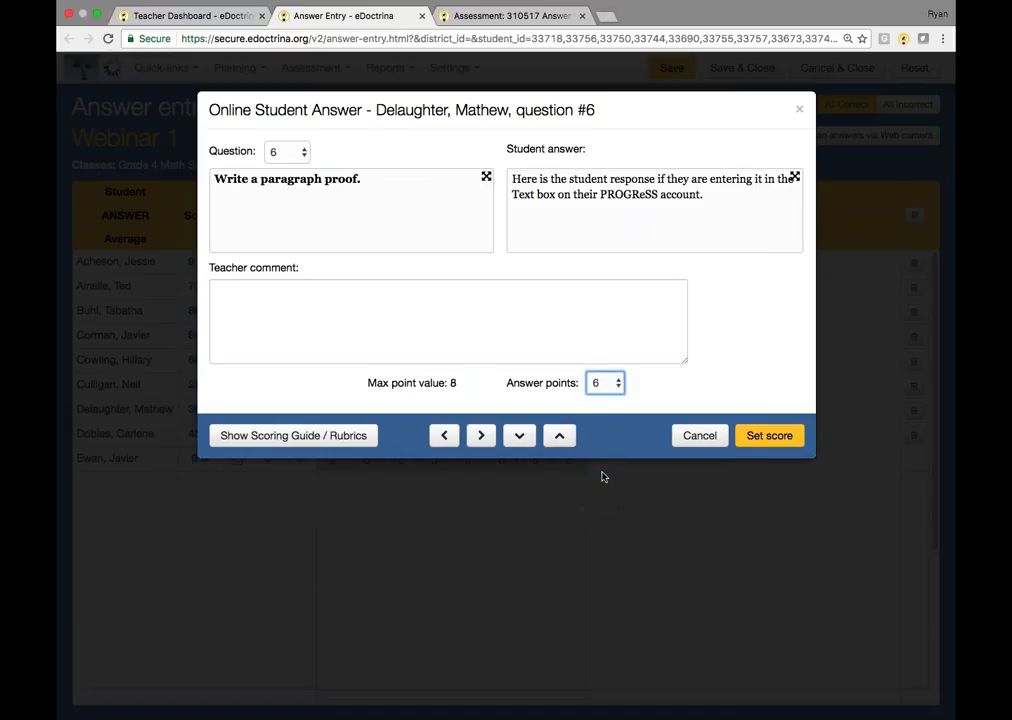
Step: Set the answer points of the student scoring 36% to 8 for question 7 and 6 for question 8
left_click(482, 438)
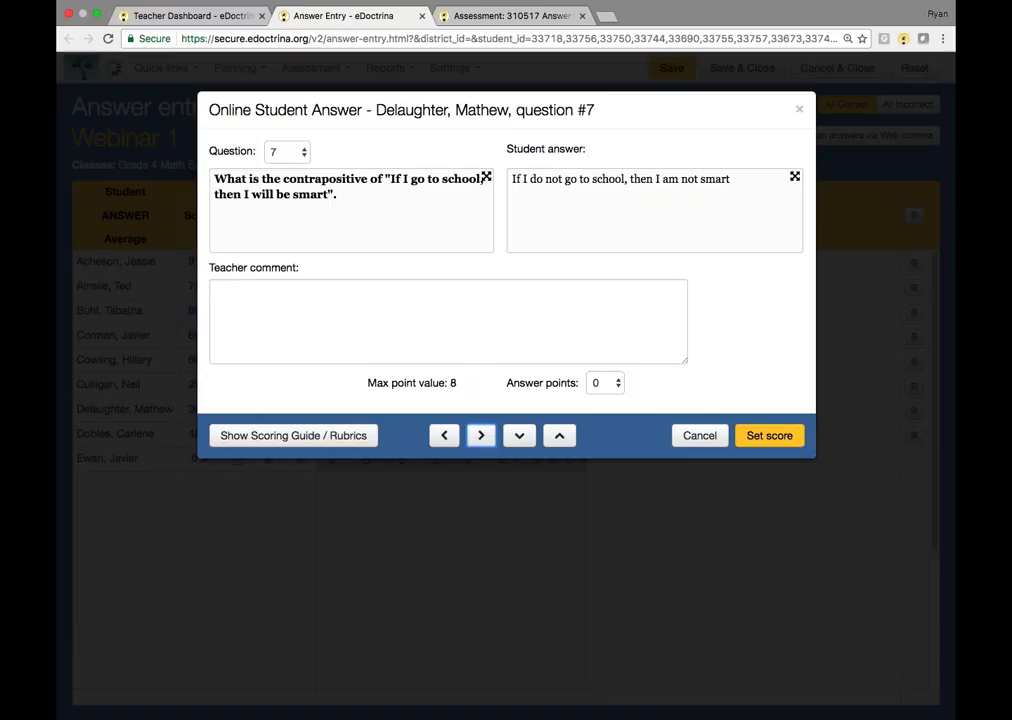
left_click(617, 383)
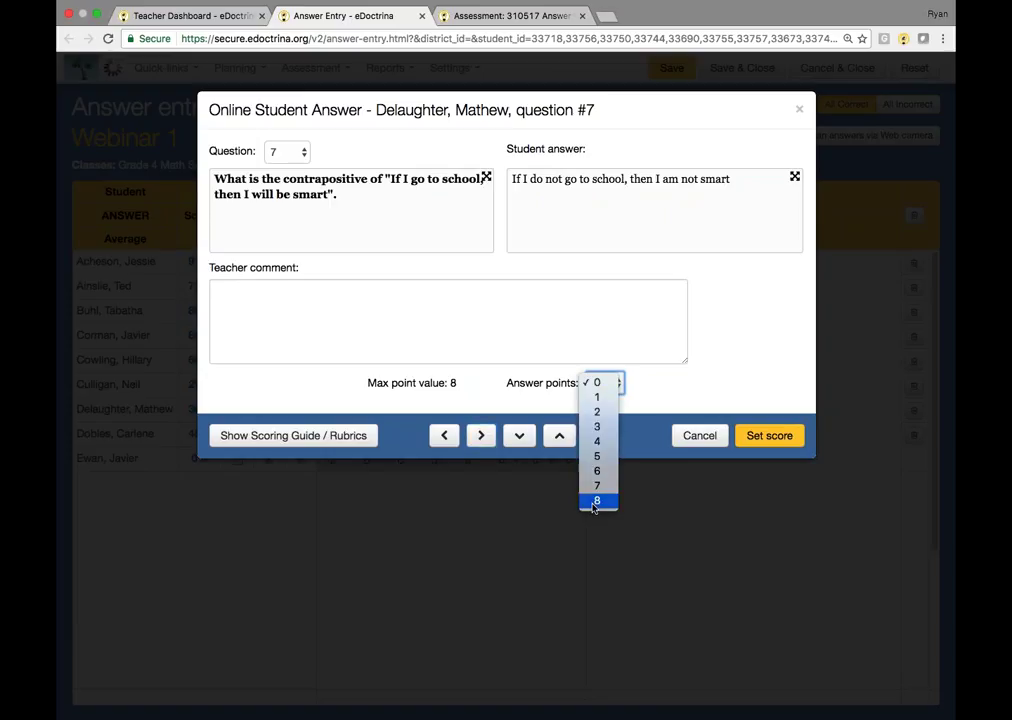
left_click(597, 501)
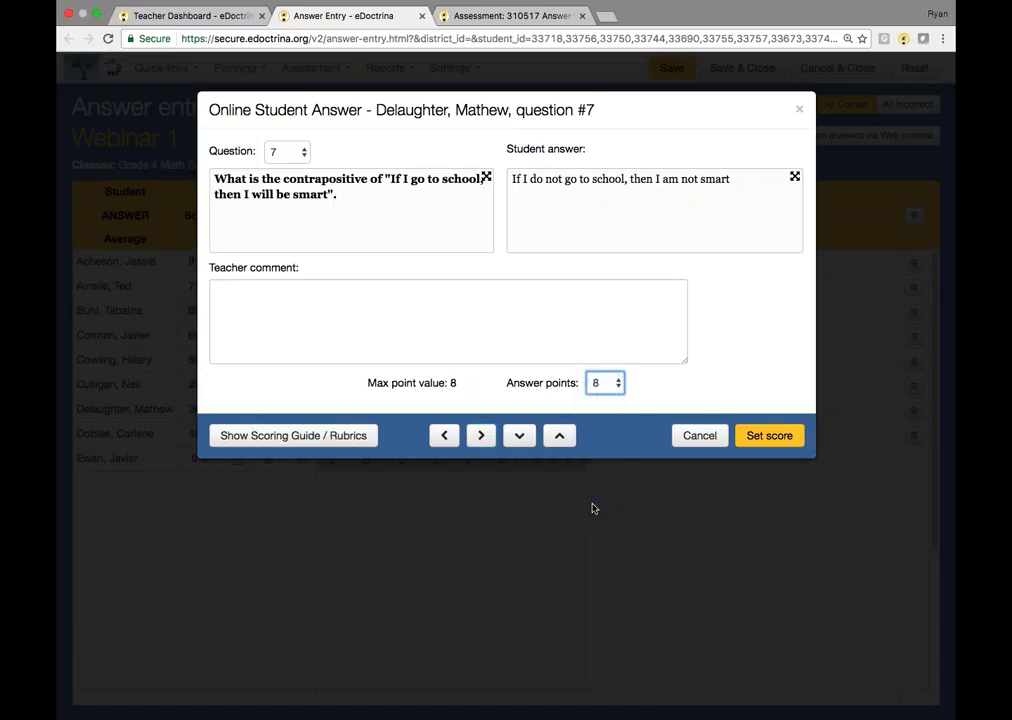
left_click(489, 440)
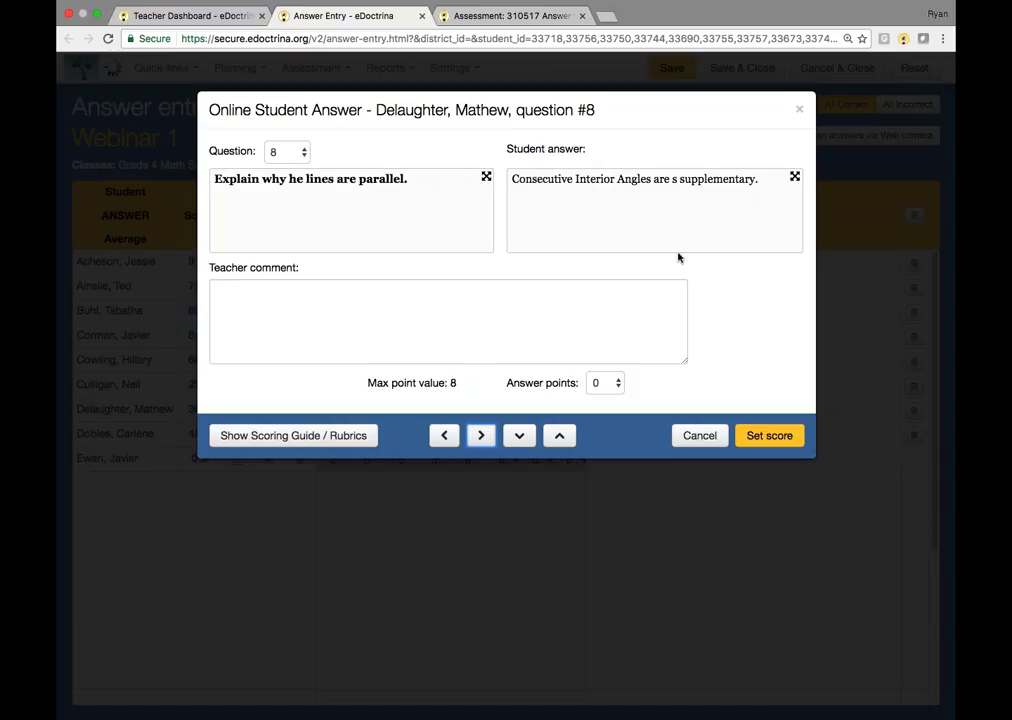
left_click(617, 383)
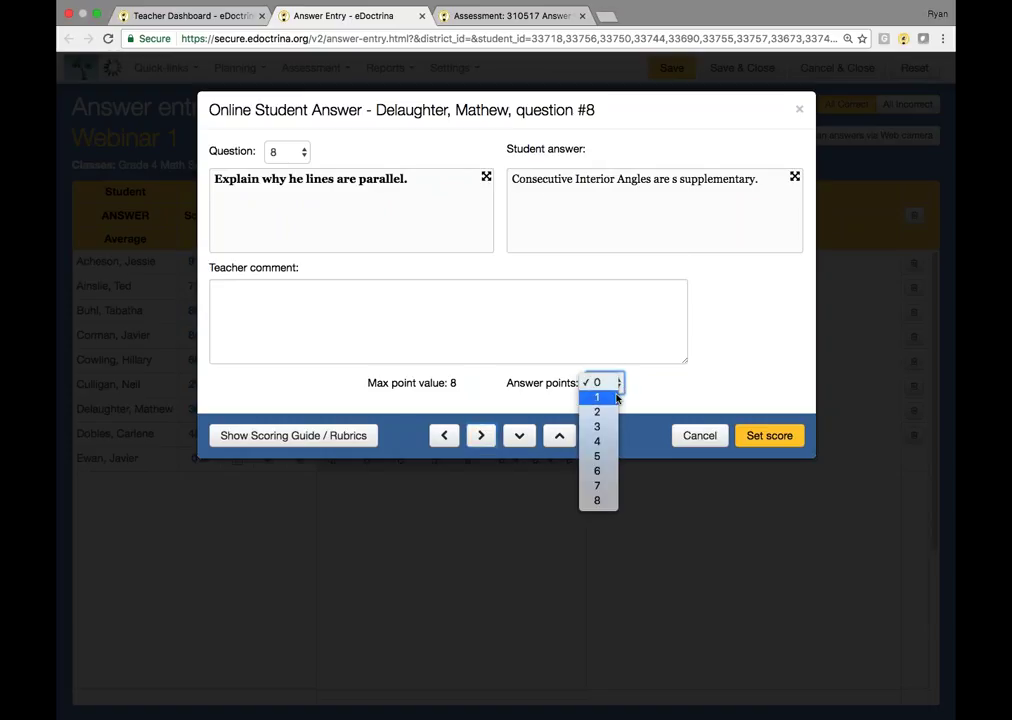
left_click(598, 470)
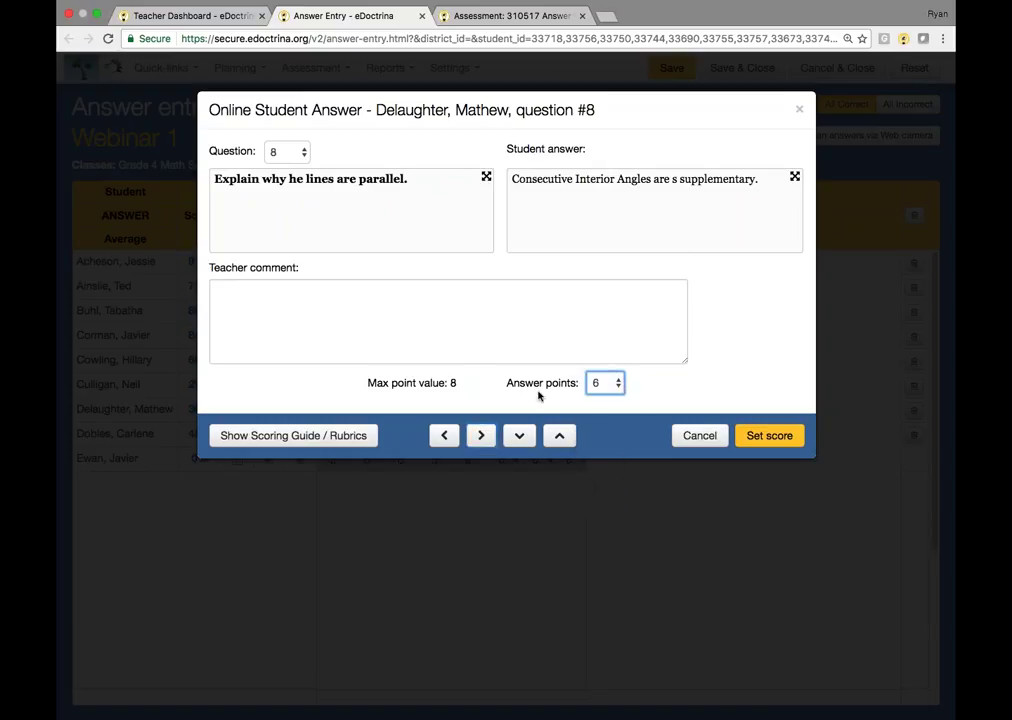
Step: Apply and save the question 6 to 8 scores of the student scoring 36%, and mark that student's answers as verified
left_click(782, 438)
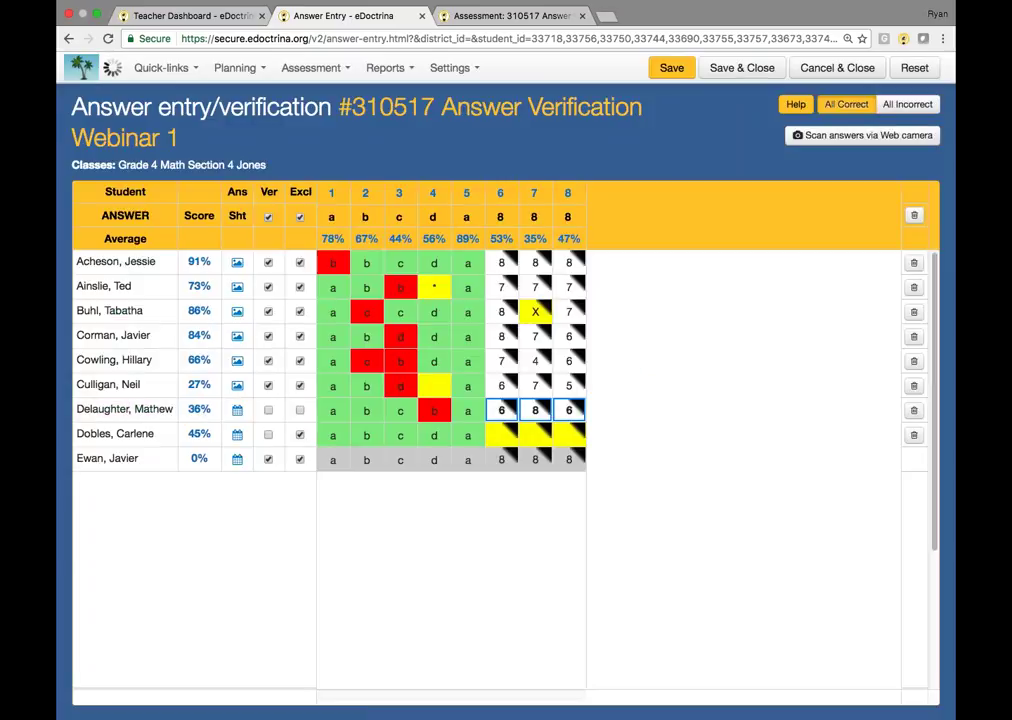
left_click(672, 70)
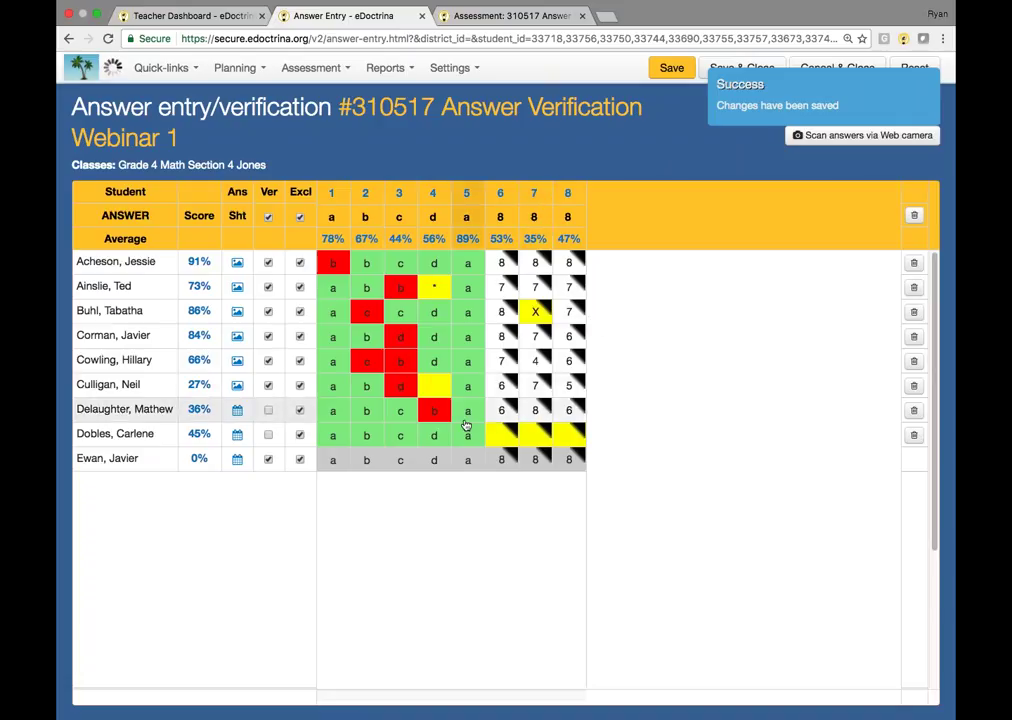
left_click(268, 411)
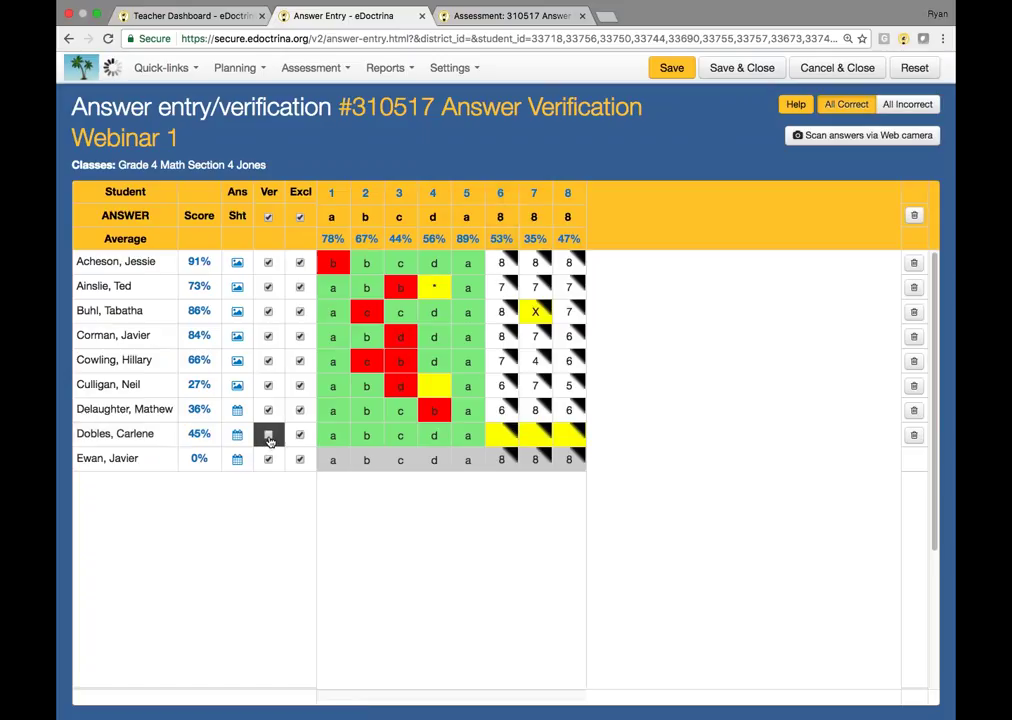
Step: Set the answer points of the student scoring 45% to 0 for questions 6, 7 and 8, and save the changes
left_click(516, 432)
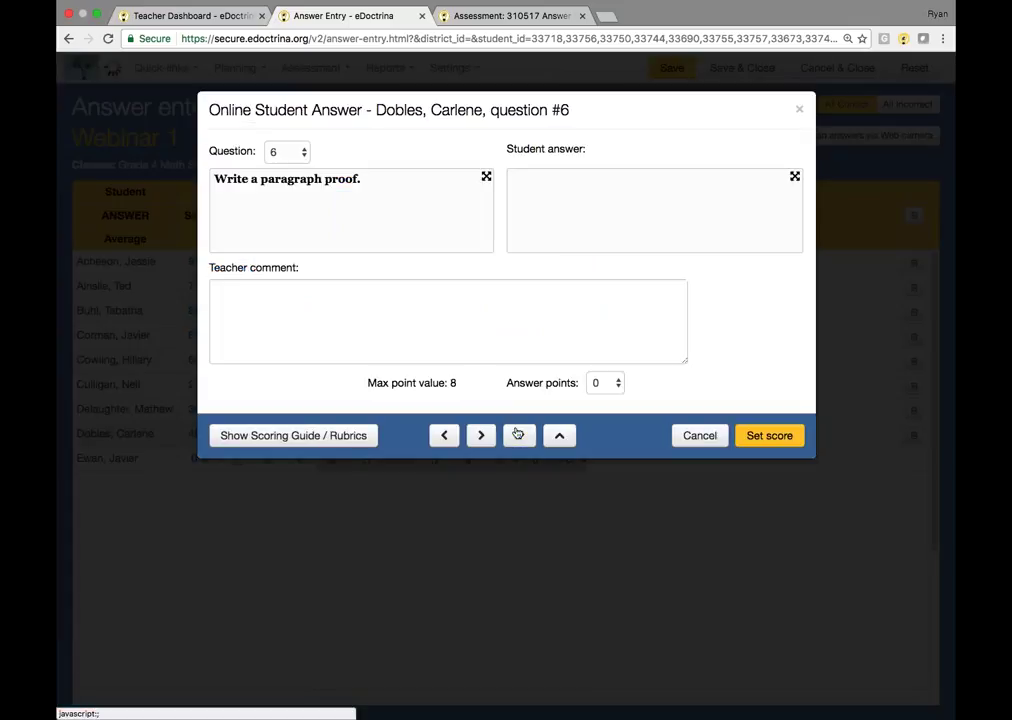
left_click(612, 385)
left_click(610, 384)
left_click(480, 435)
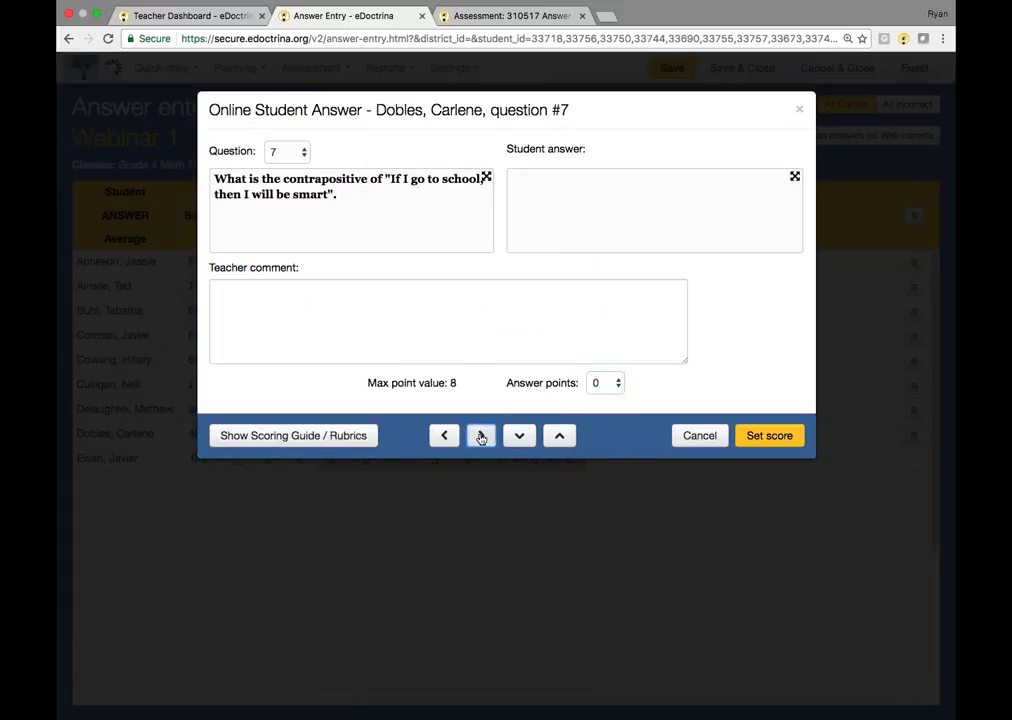
left_click(619, 386)
left_click(595, 386)
left_click(481, 436)
left_click(615, 393)
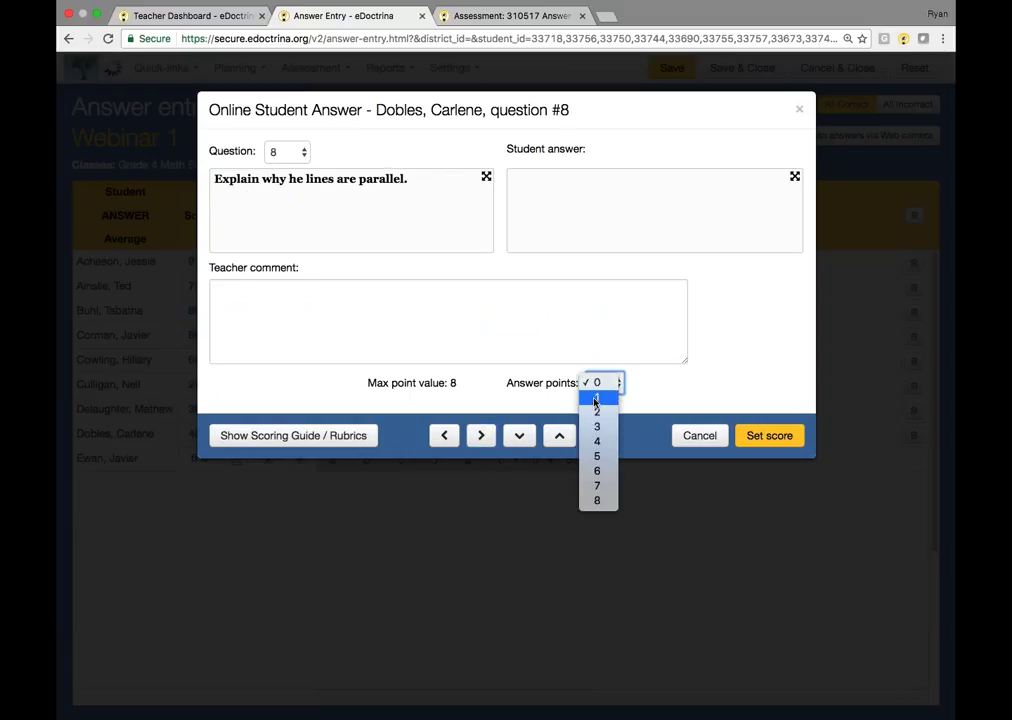
left_click(596, 384)
left_click(776, 436)
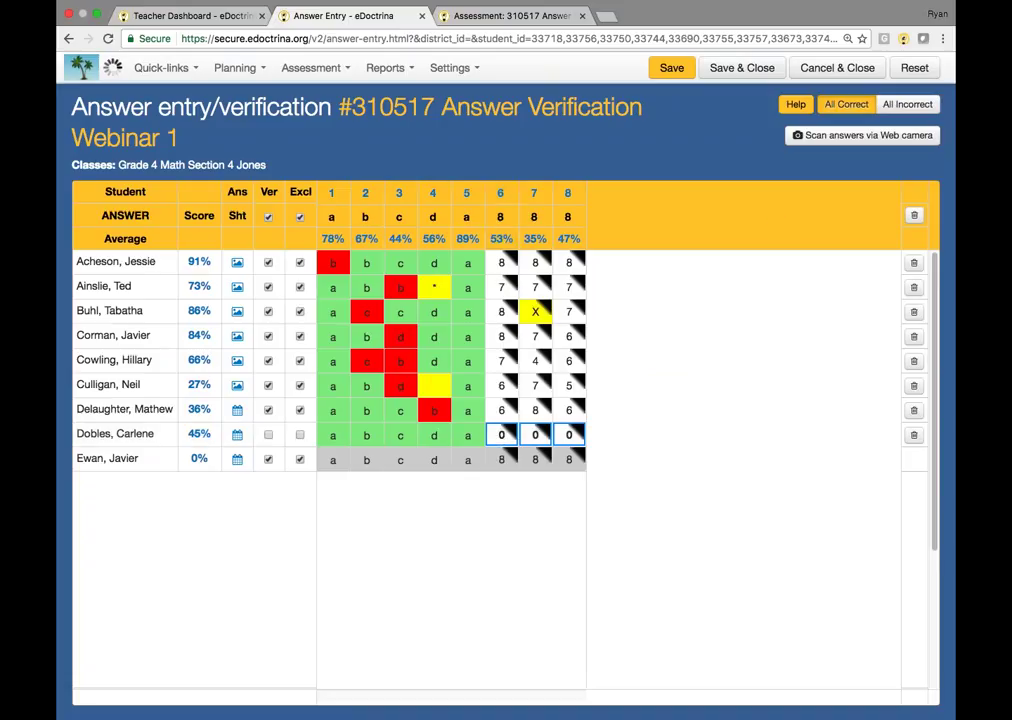
left_click(671, 68)
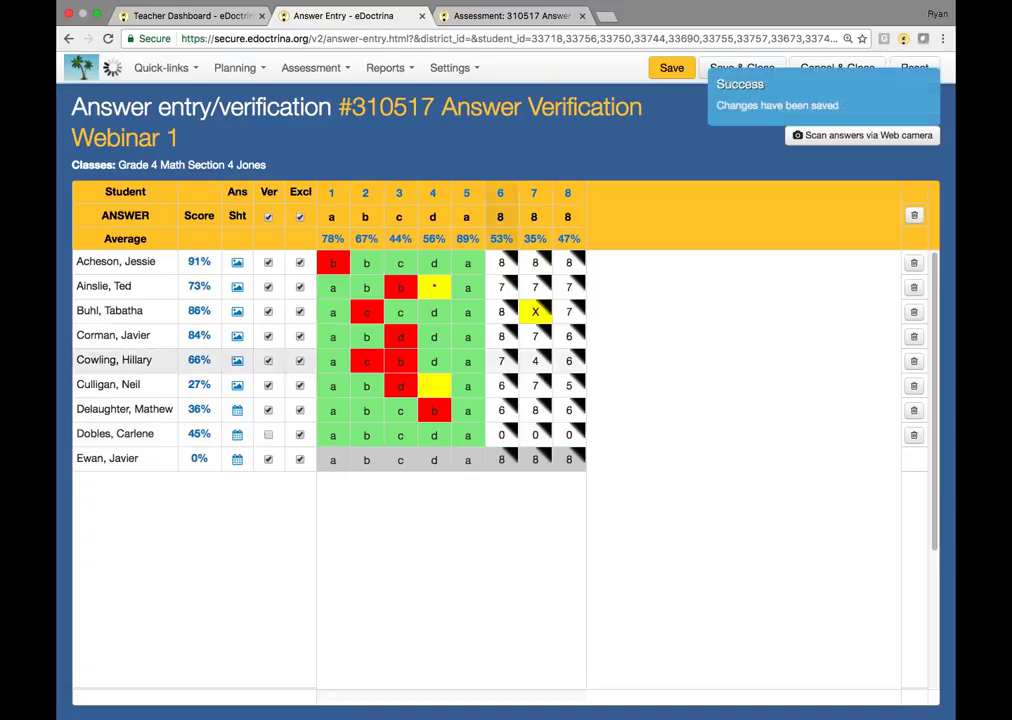
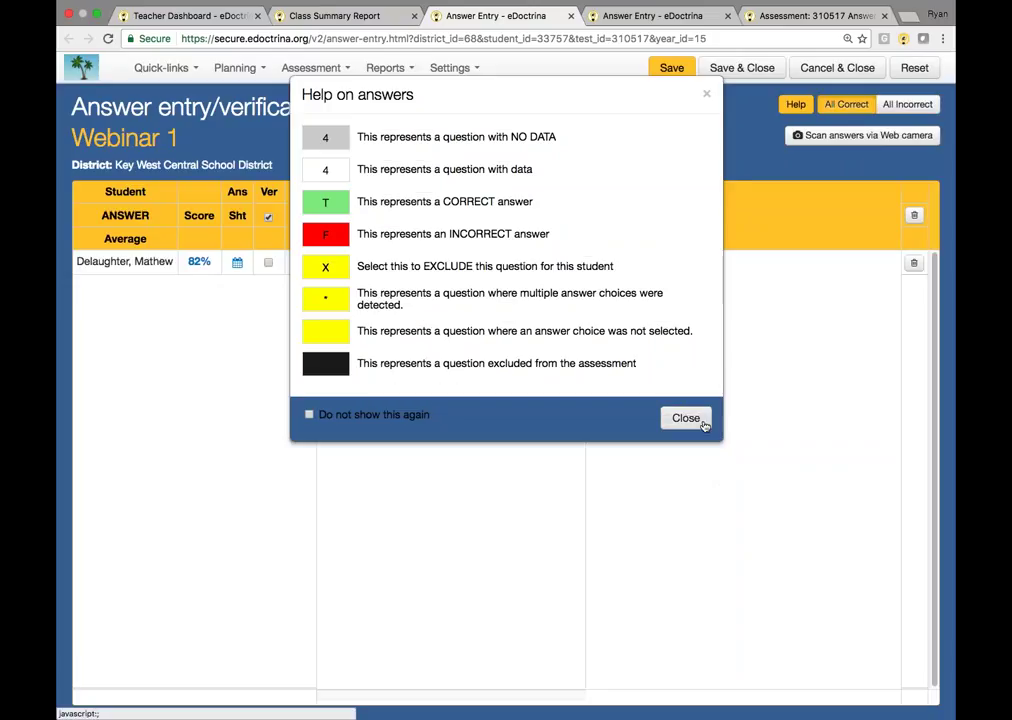
Step: Mark the student scoring 82% as verified on the single-student answer entry page, save and close it, and close the class summary report
left_click(685, 419)
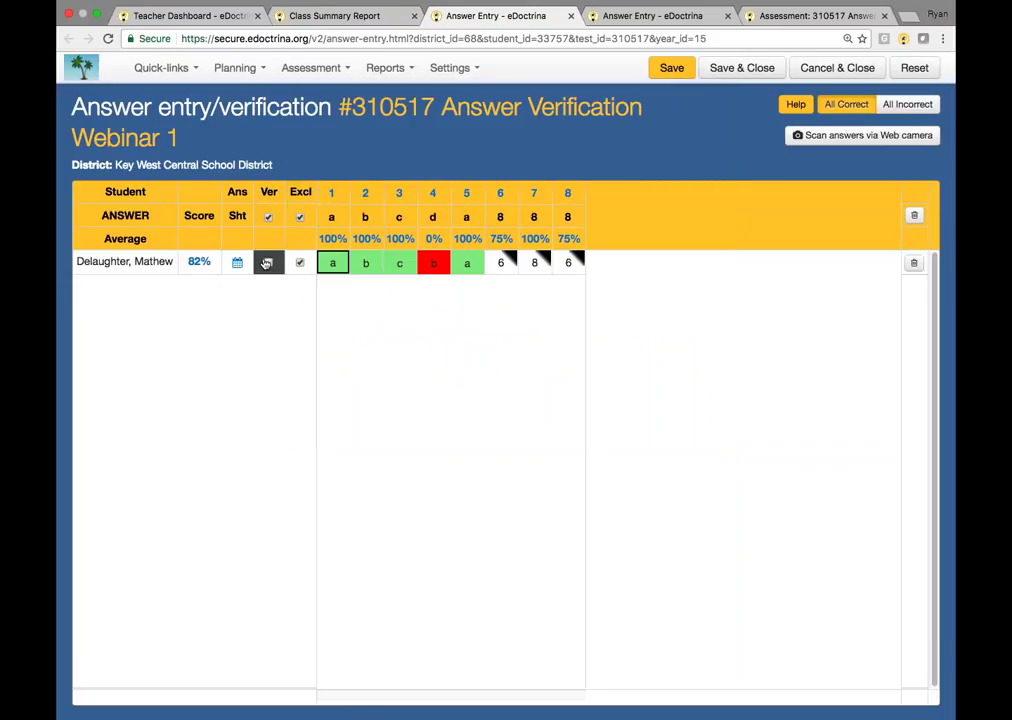
left_click(266, 263)
left_click(718, 70)
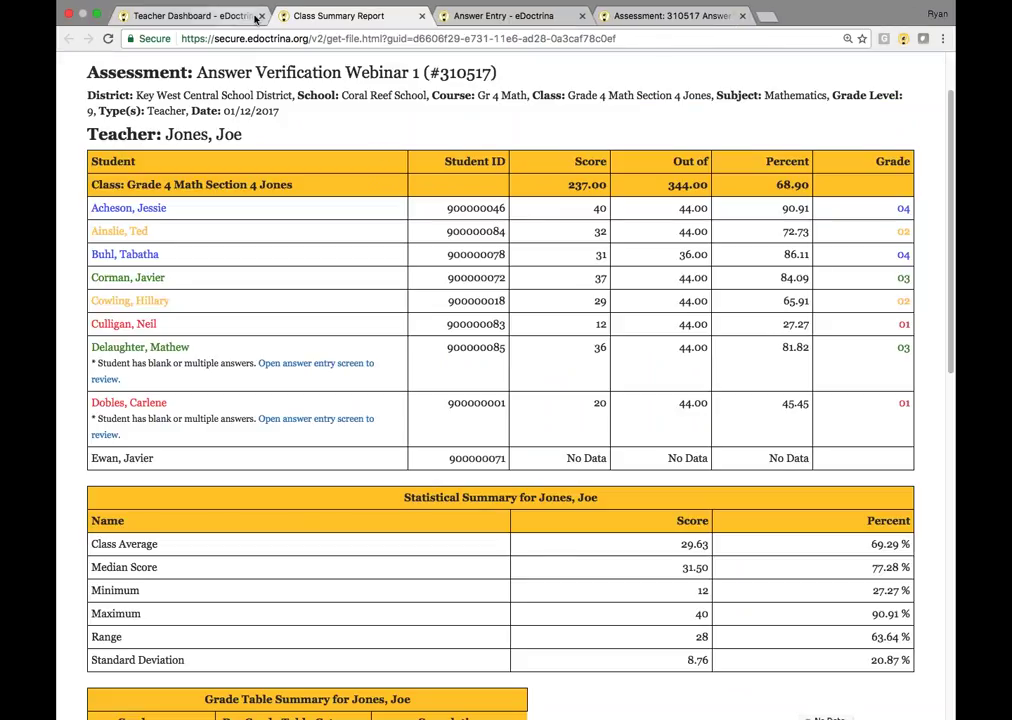
key("super+w")
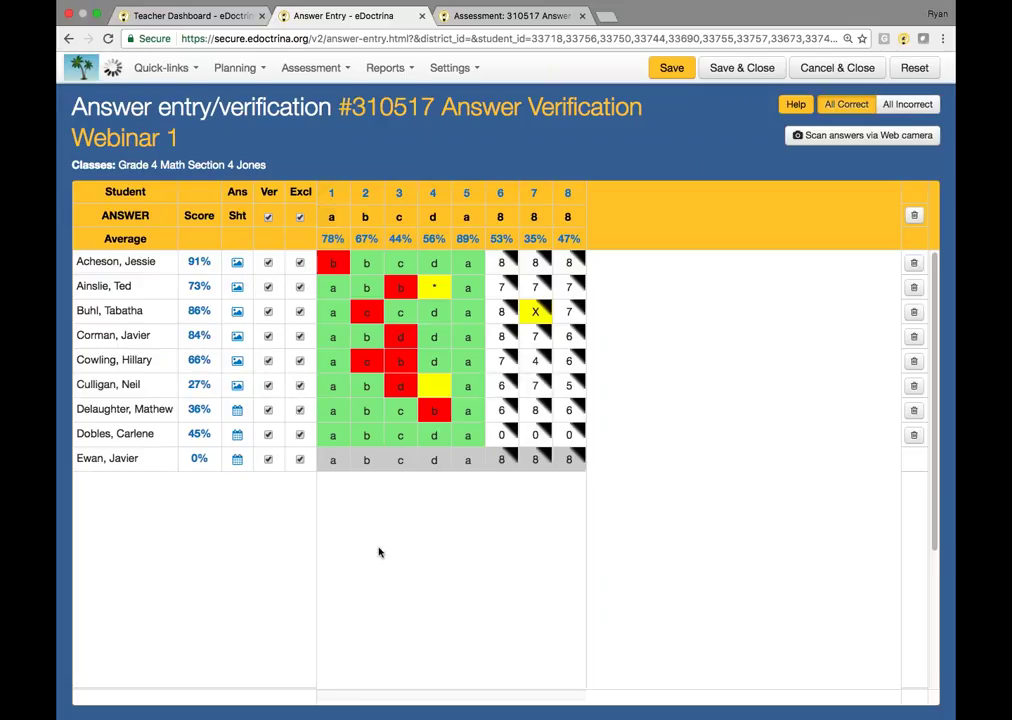
Step: Examine question 1's item analysis report, including the students who chose answer b and the question's wording, and close the report
mouse_move(333, 242)
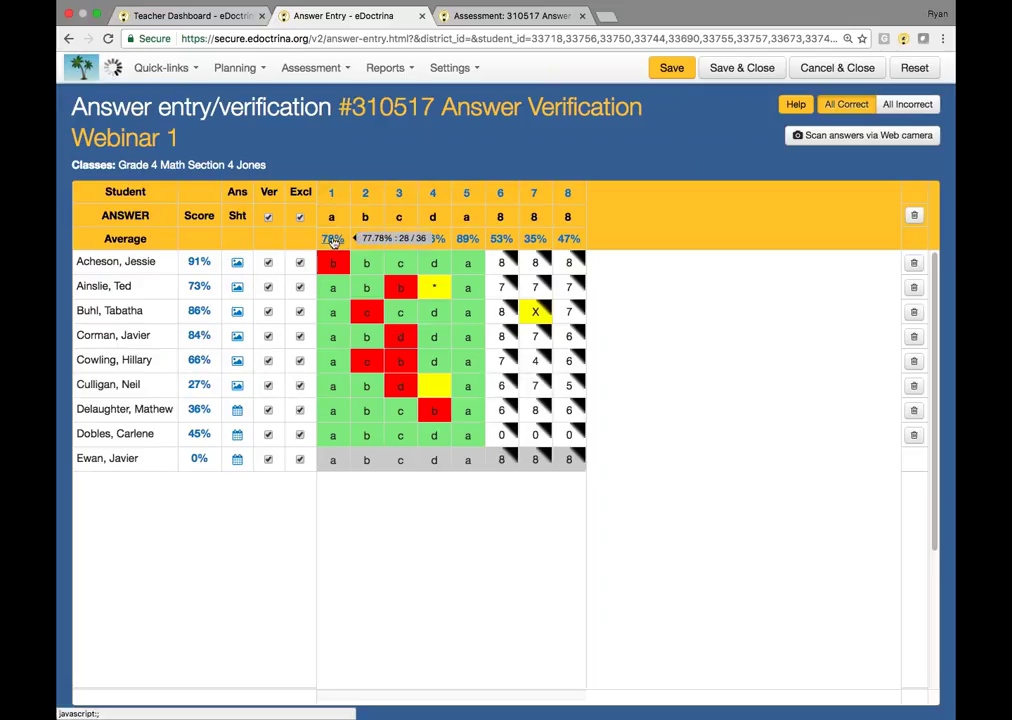
left_click(333, 242)
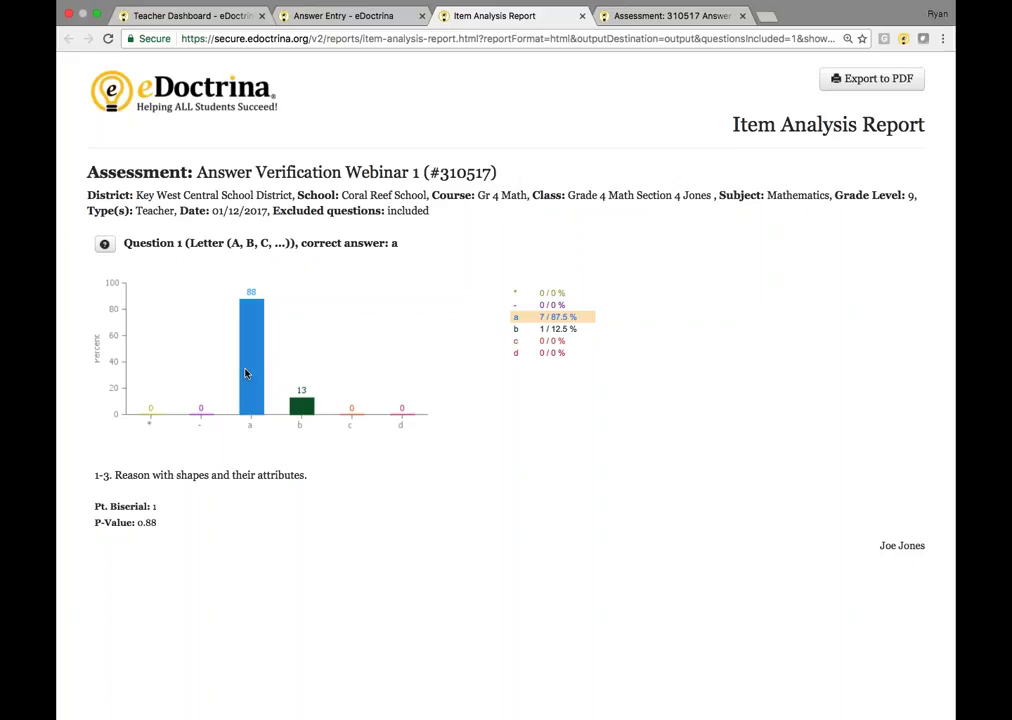
left_click(555, 331)
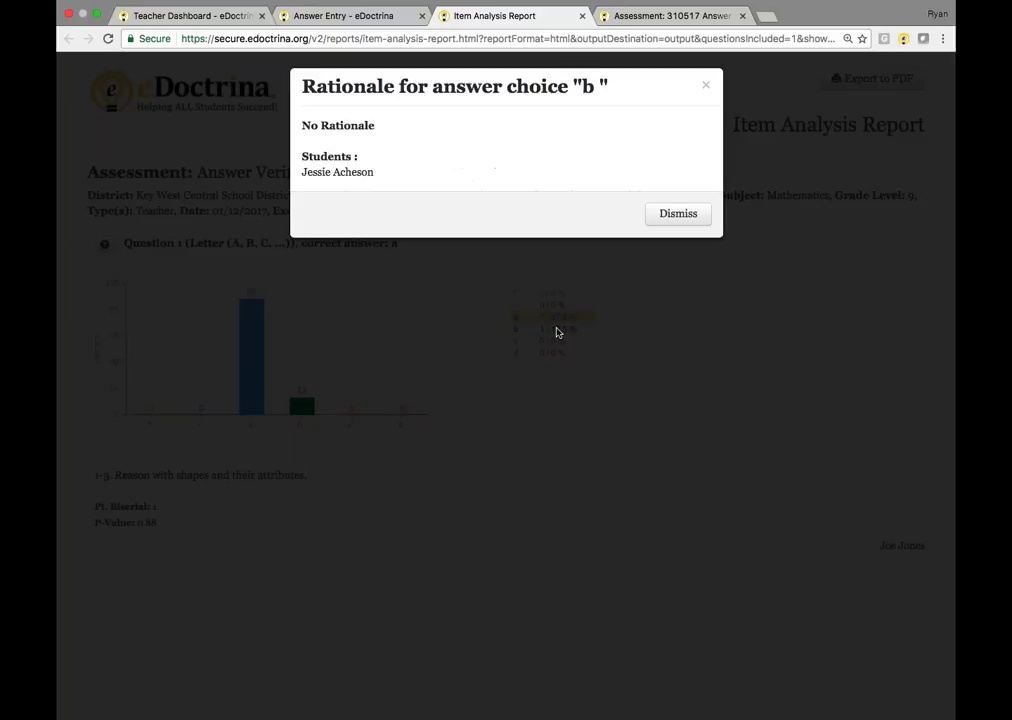
left_click(676, 213)
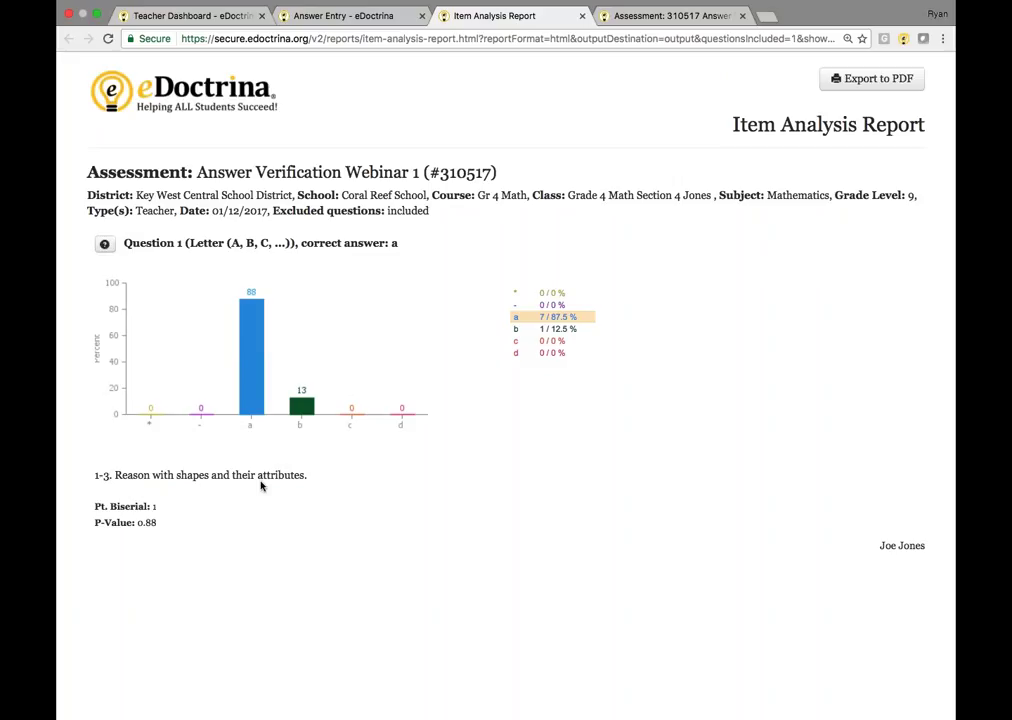
left_click(104, 243)
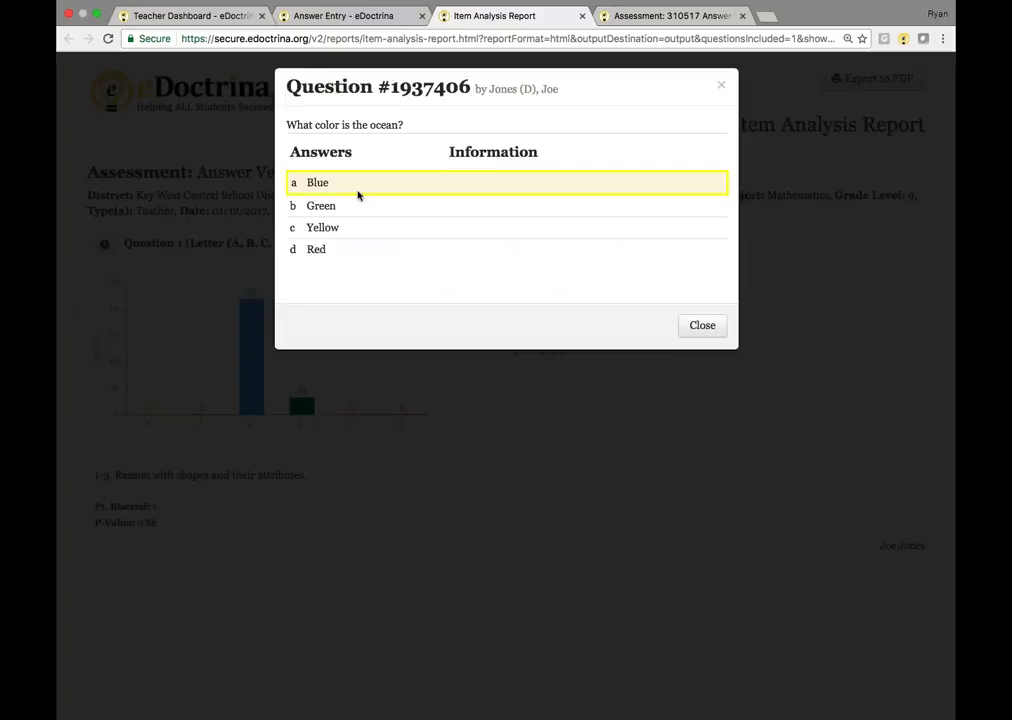
left_click(707, 327)
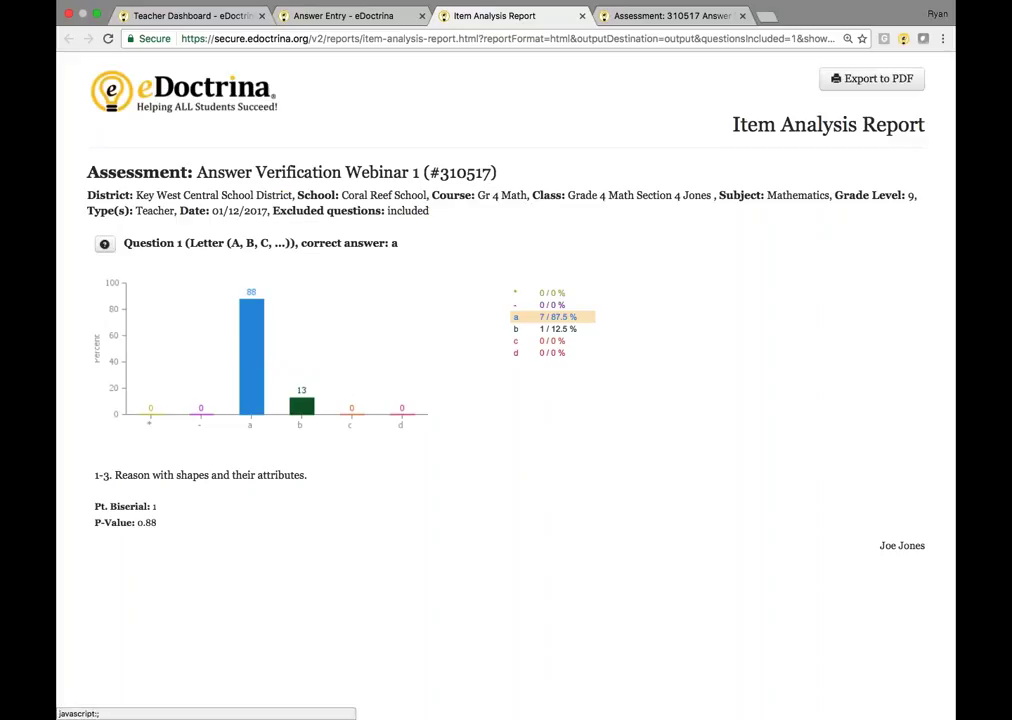
left_click(581, 16)
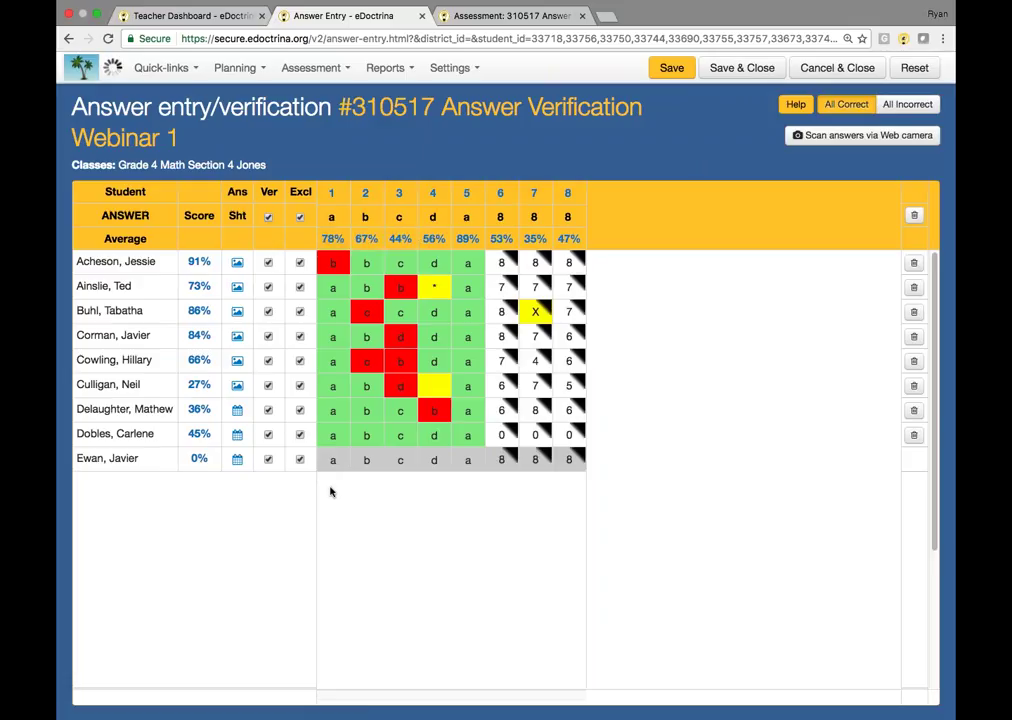
Step: View the learning standard aligned to question 2 and close it
mouse_move(199, 262)
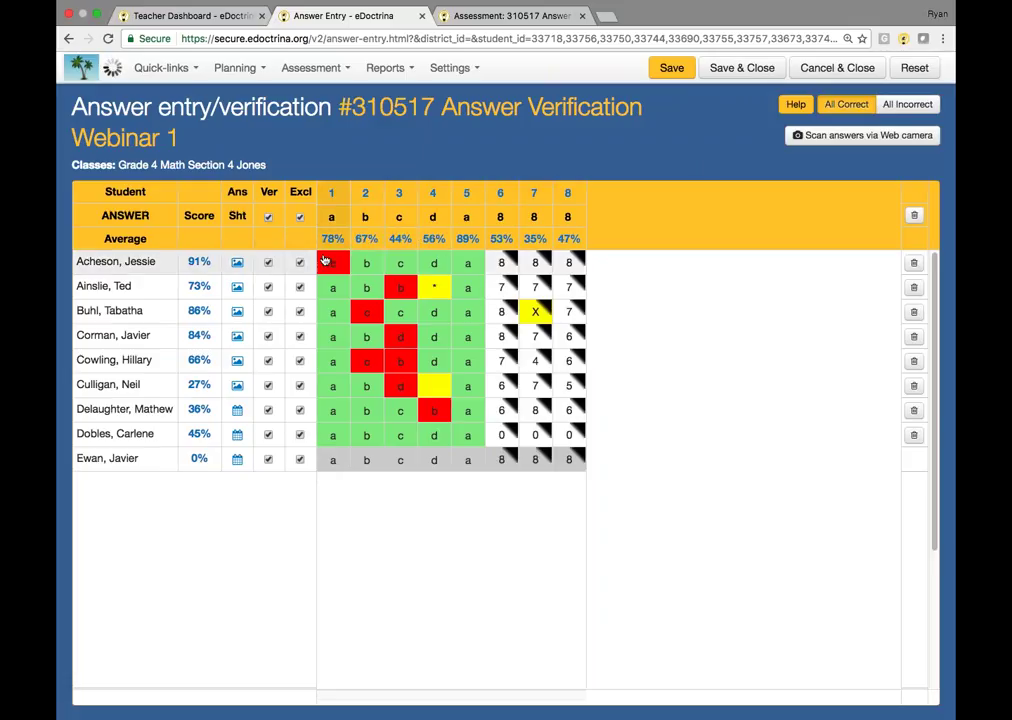
left_click(367, 197)
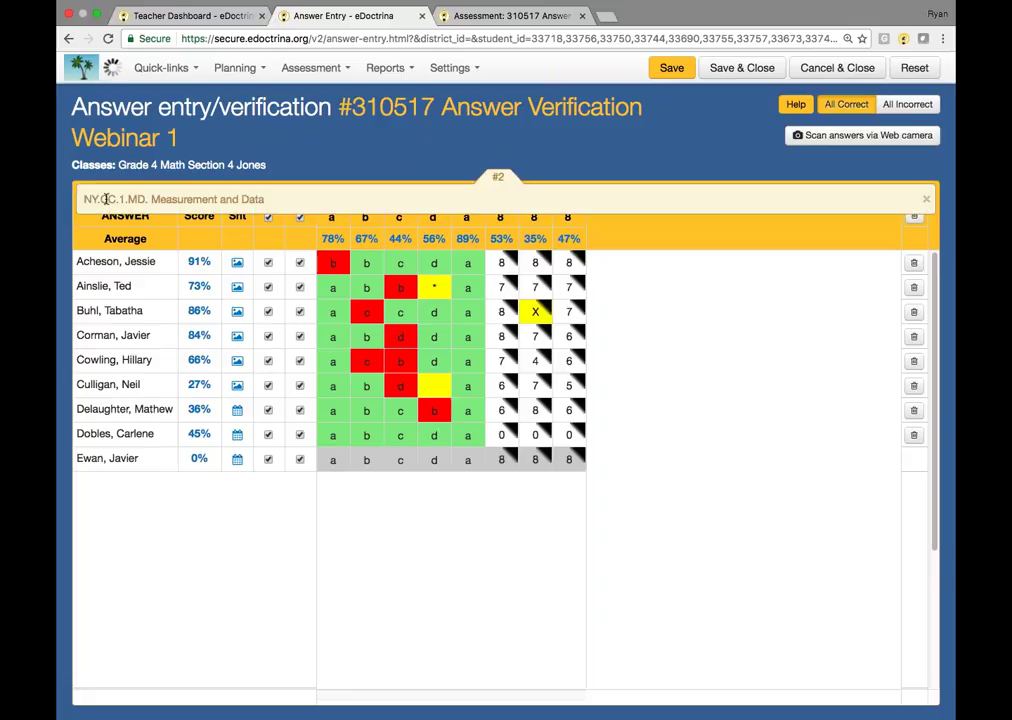
left_click(926, 200)
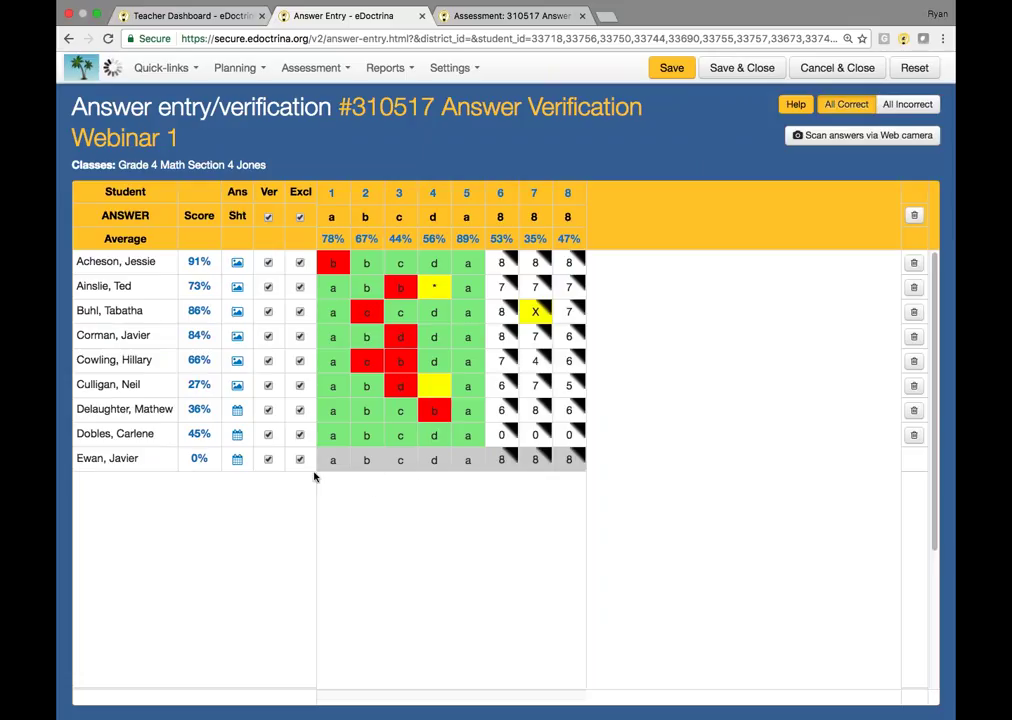
Step: Enter answer a for question 3 of the student without data, and save with the correct answers assigned to all unchanged questions
left_click(401, 462)
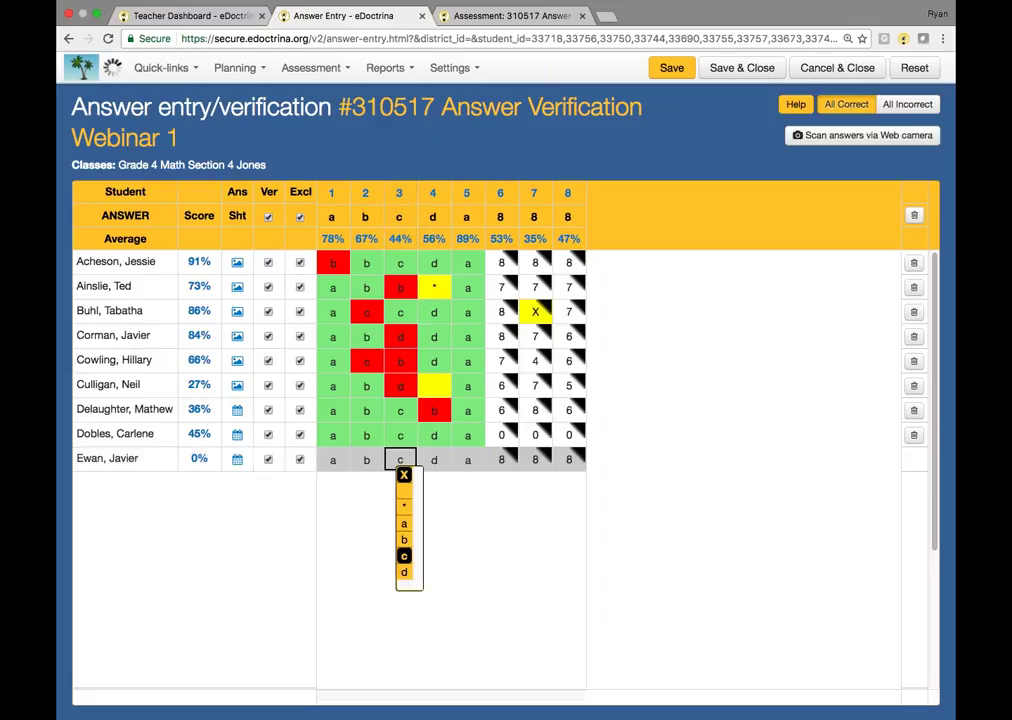
left_click(404, 524)
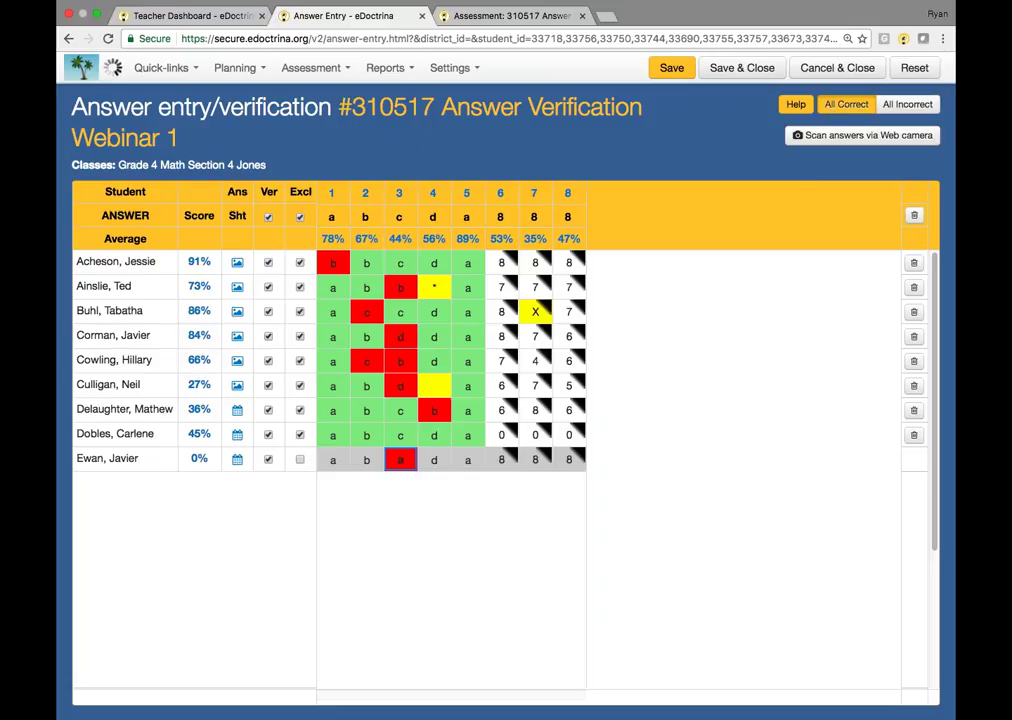
left_click(672, 70)
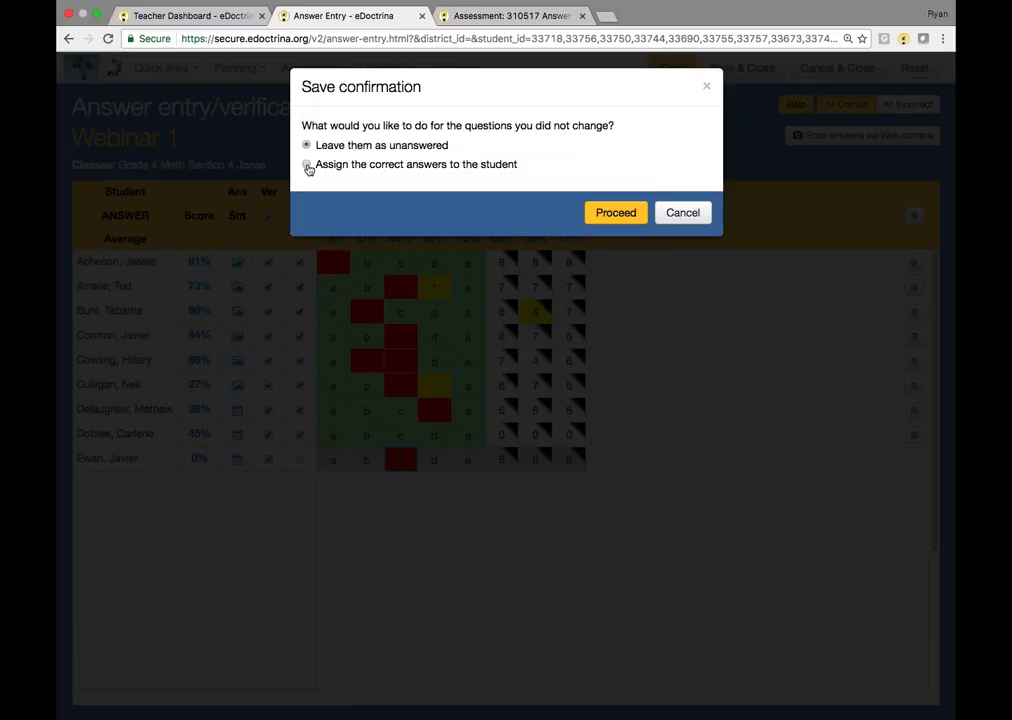
left_click(308, 166)
left_click(617, 214)
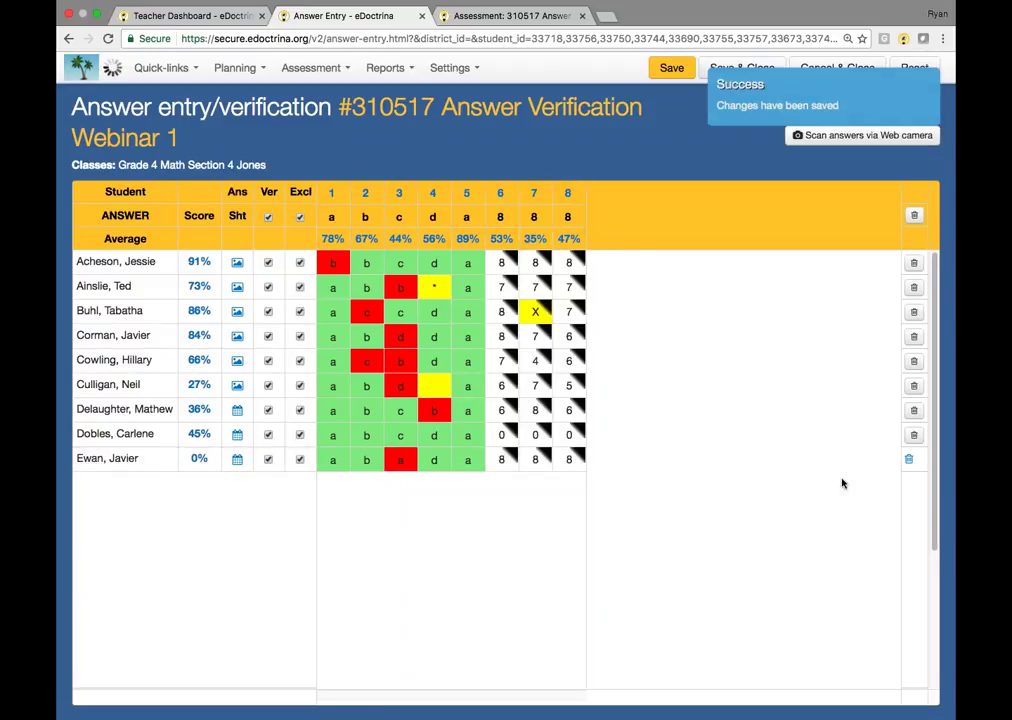
Step: Delete all the answers just entered for the last student in the list and save the changes
left_click(909, 462)
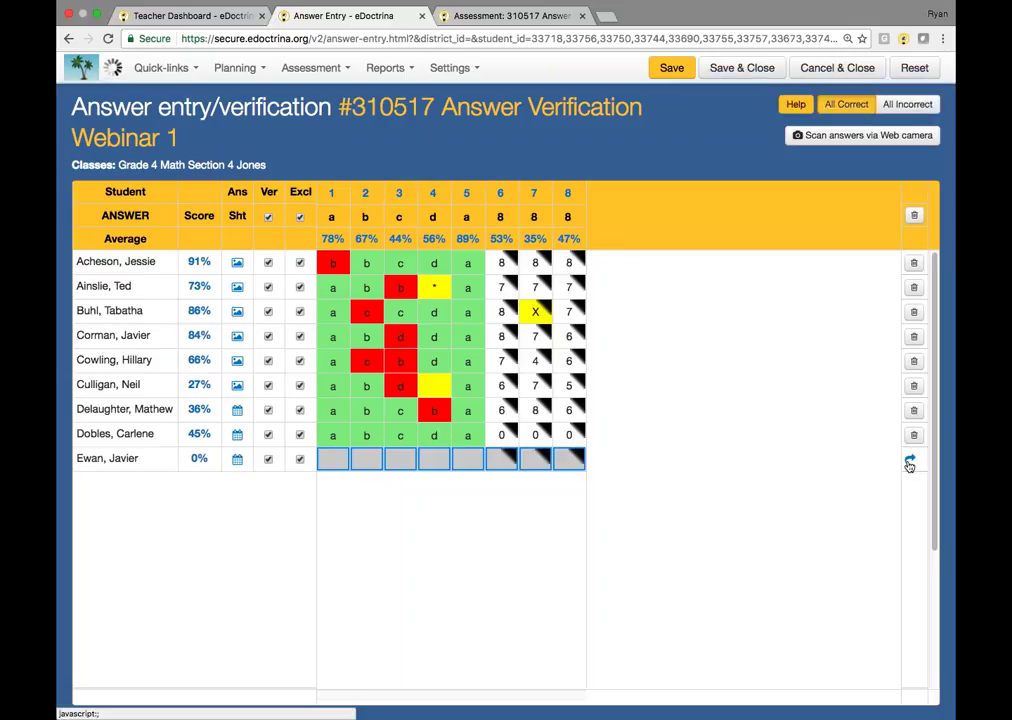
left_click(668, 69)
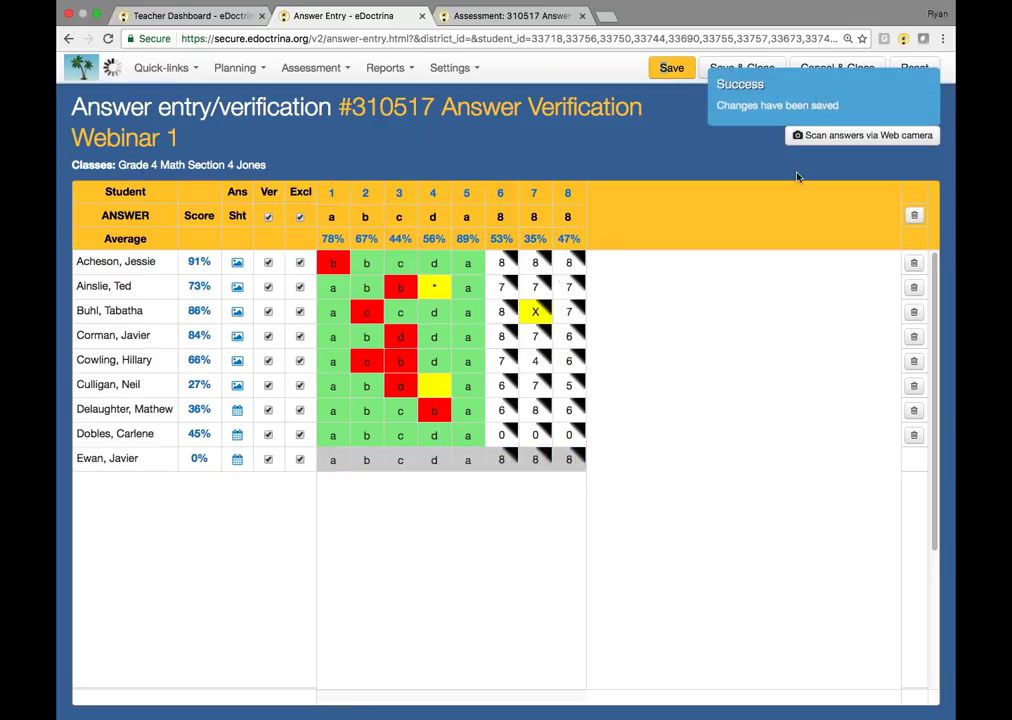
left_click(720, 84)
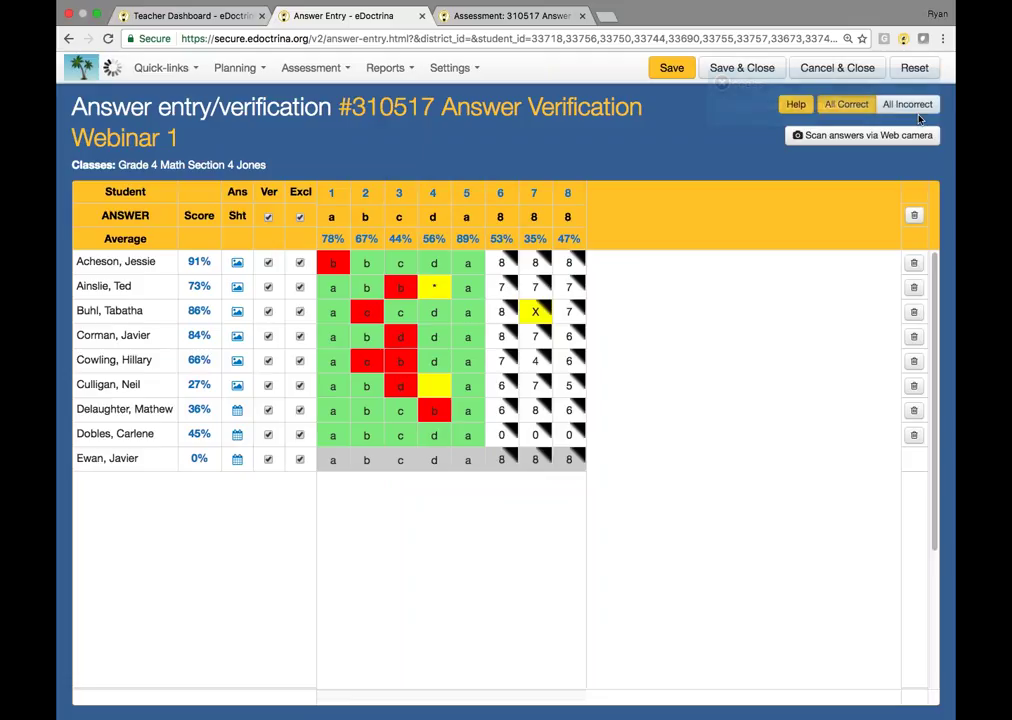
Step: Default unentered answers to all incorrect, enter b for the last student's question 2, and save with incorrect answers assigned to the rest
left_click(907, 104)
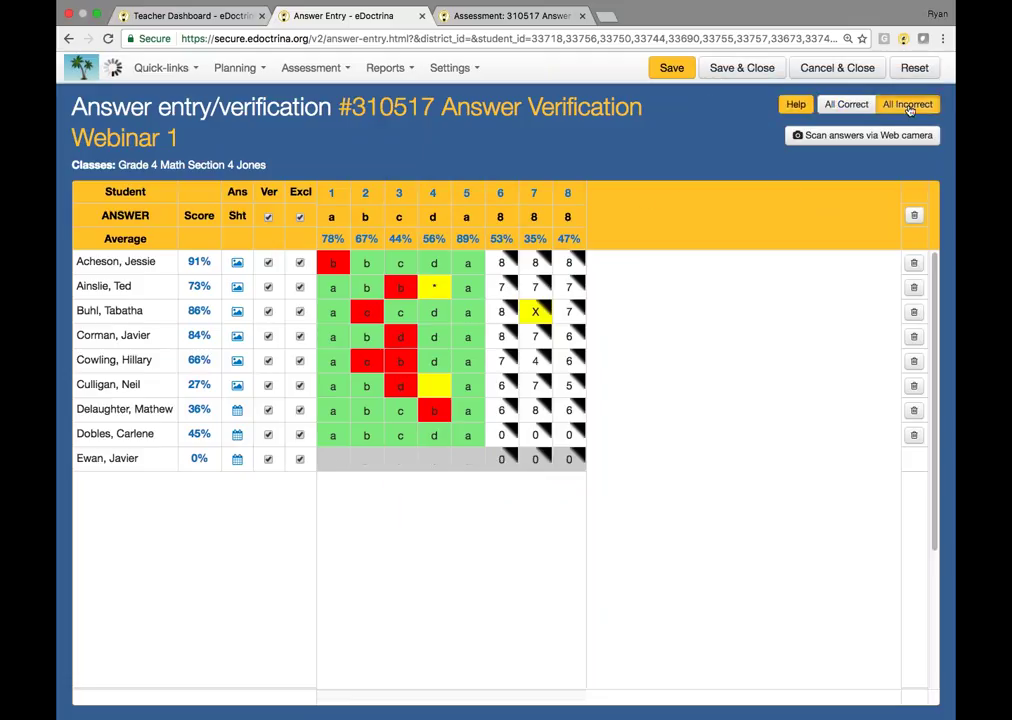
left_click(366, 458)
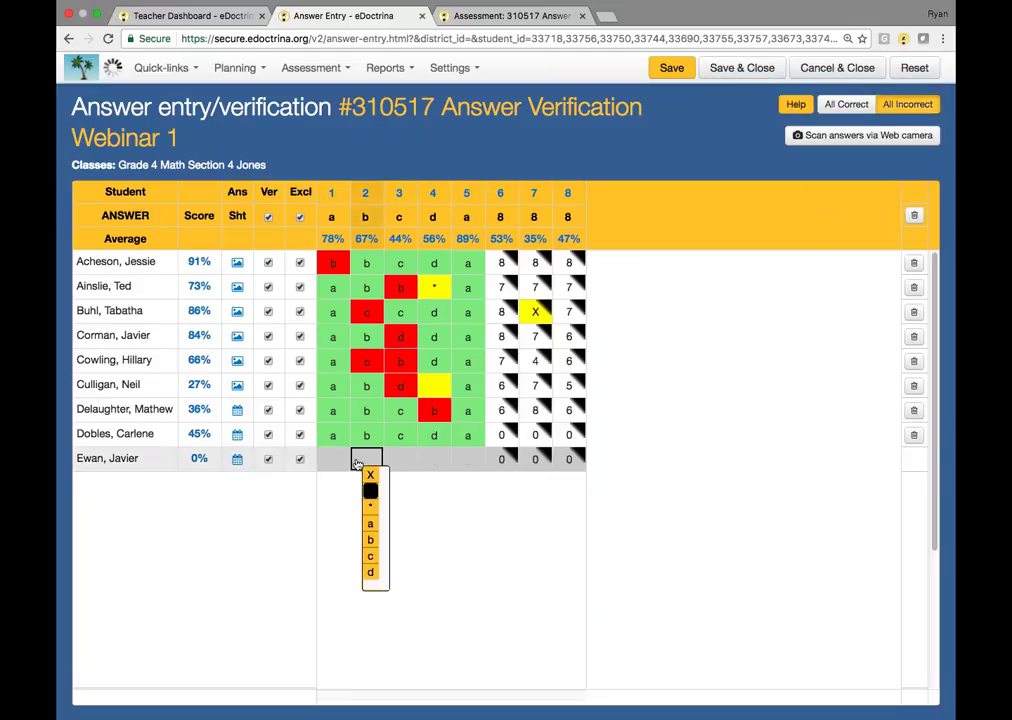
left_click(370, 540)
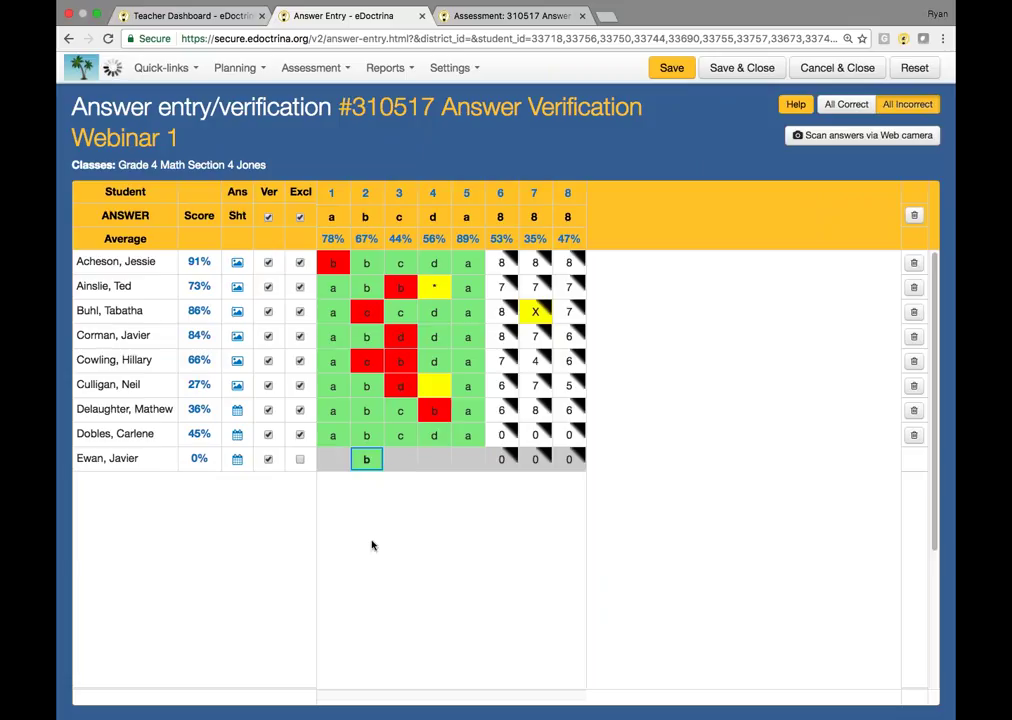
left_click(671, 67)
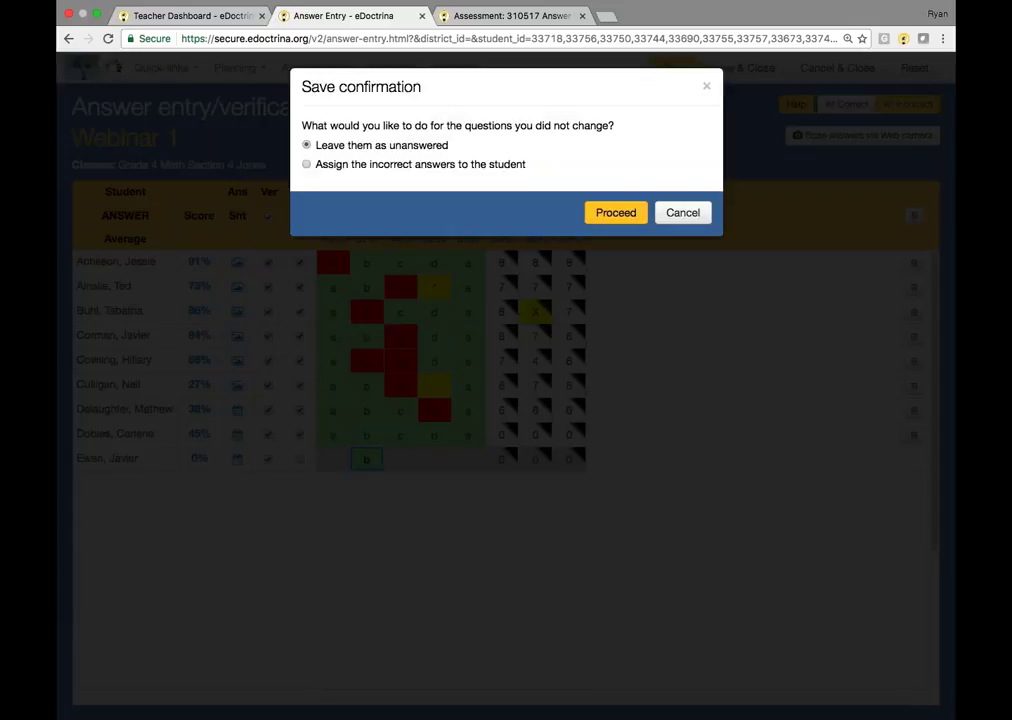
left_click(308, 166)
left_click(624, 213)
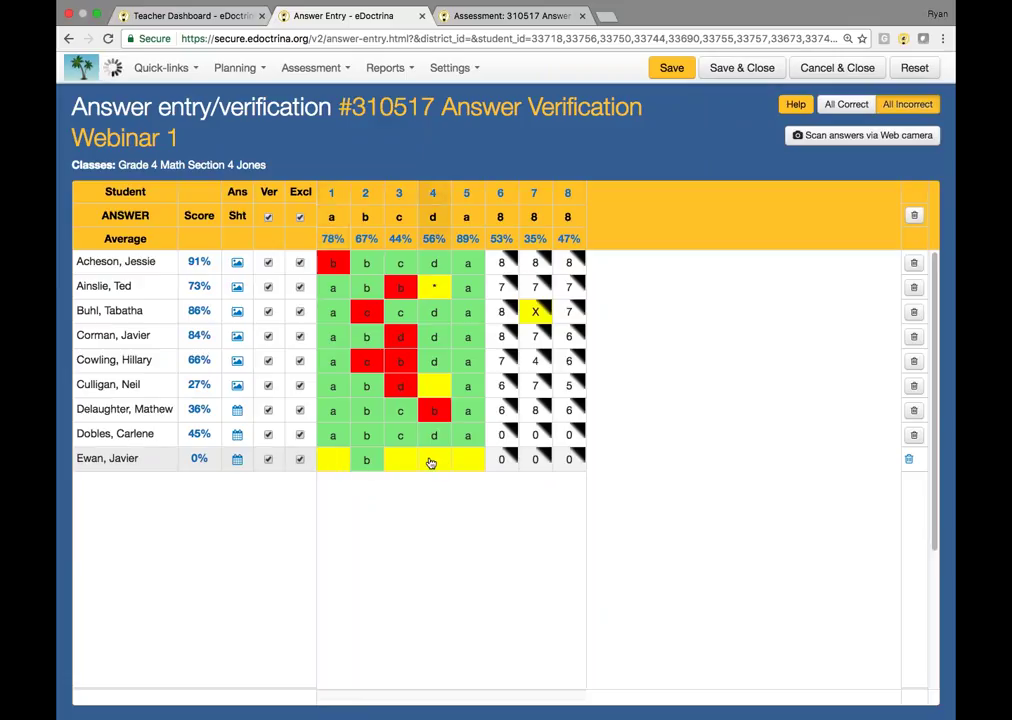
Step: Switch the default back to all correct and clear the last student's answers, toggling that student's exclusion checkbox off and on
left_click(269, 388)
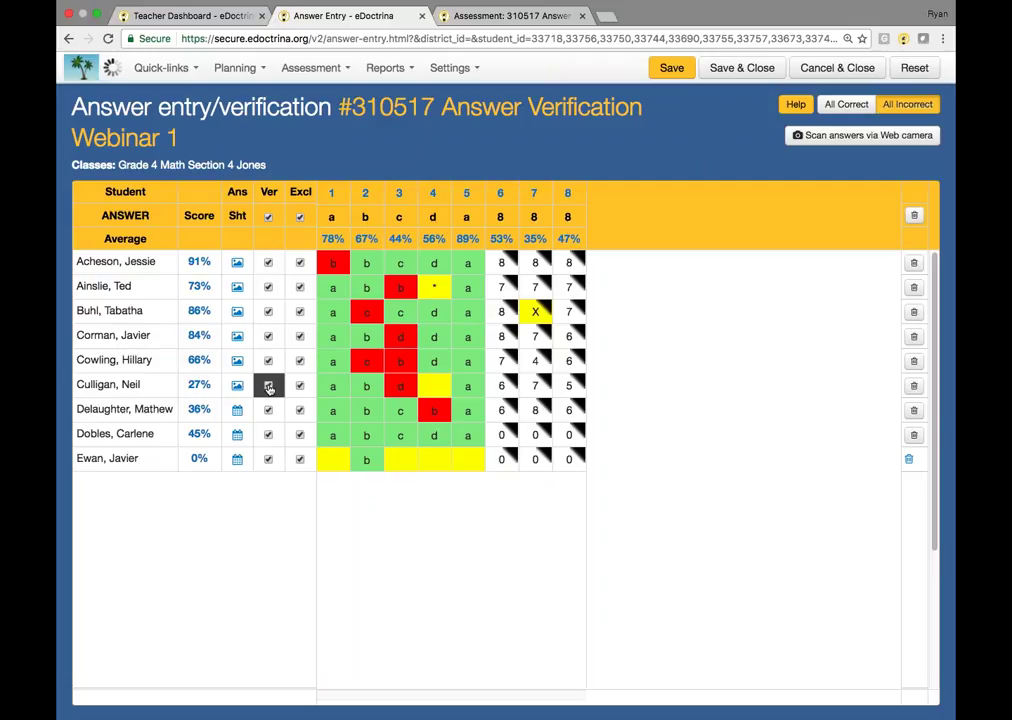
left_click(848, 106)
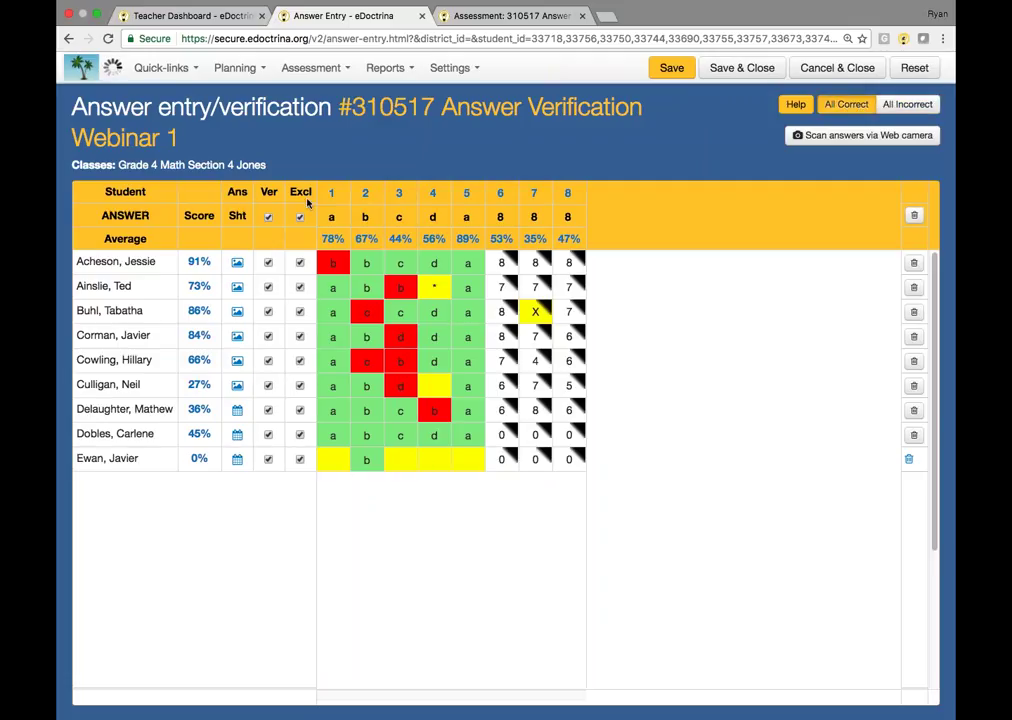
left_click(300, 460)
left_click(909, 458)
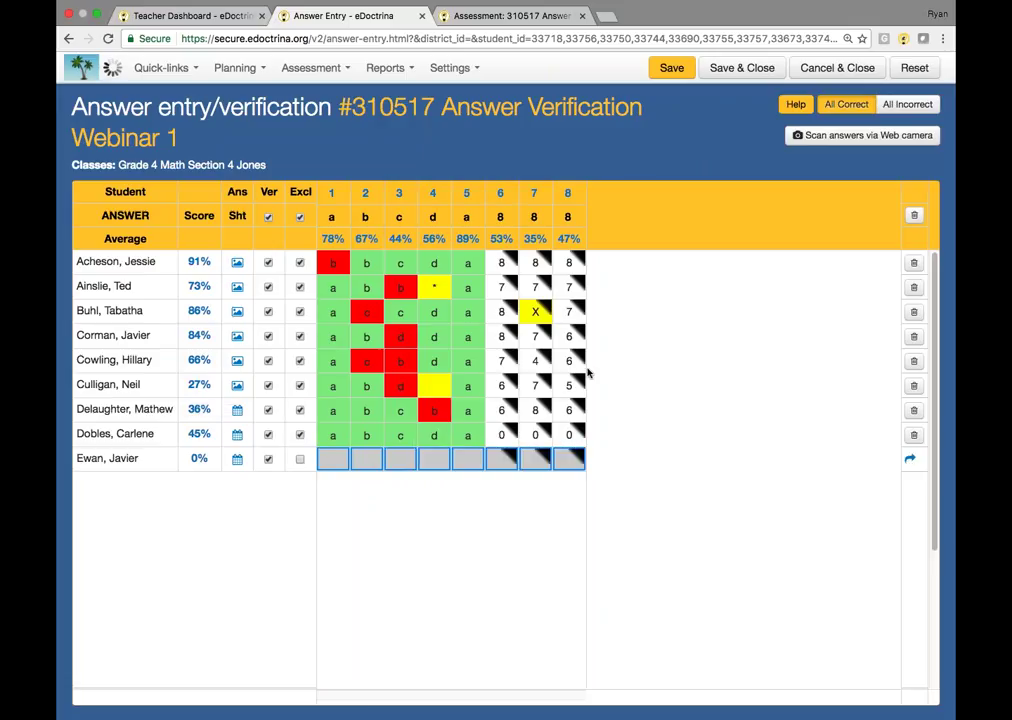
left_click(300, 460)
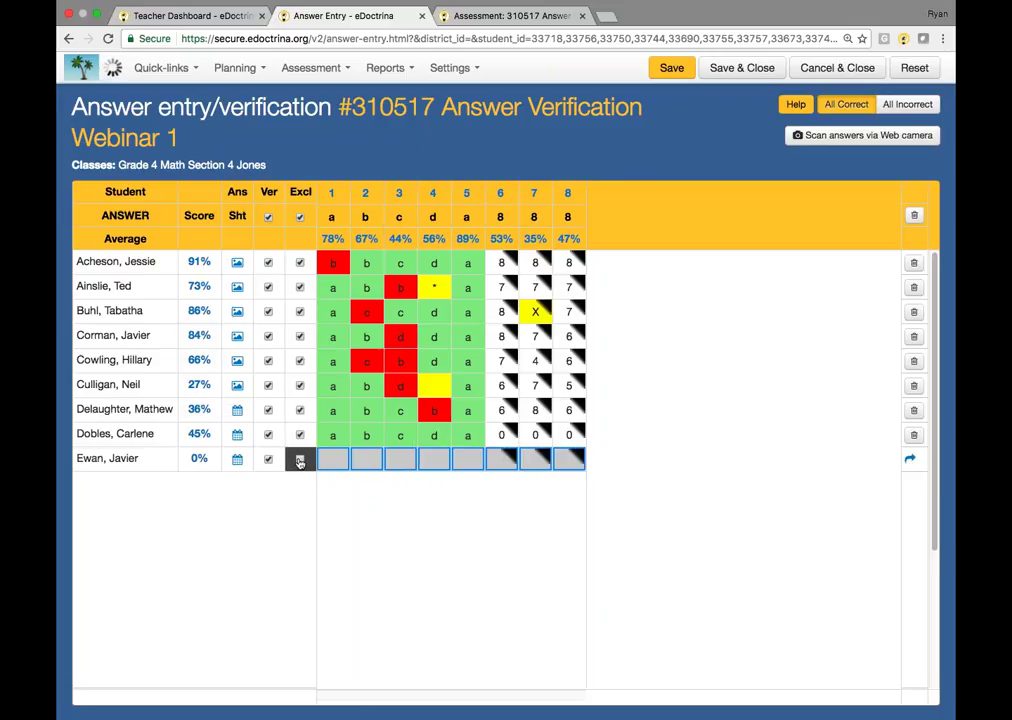